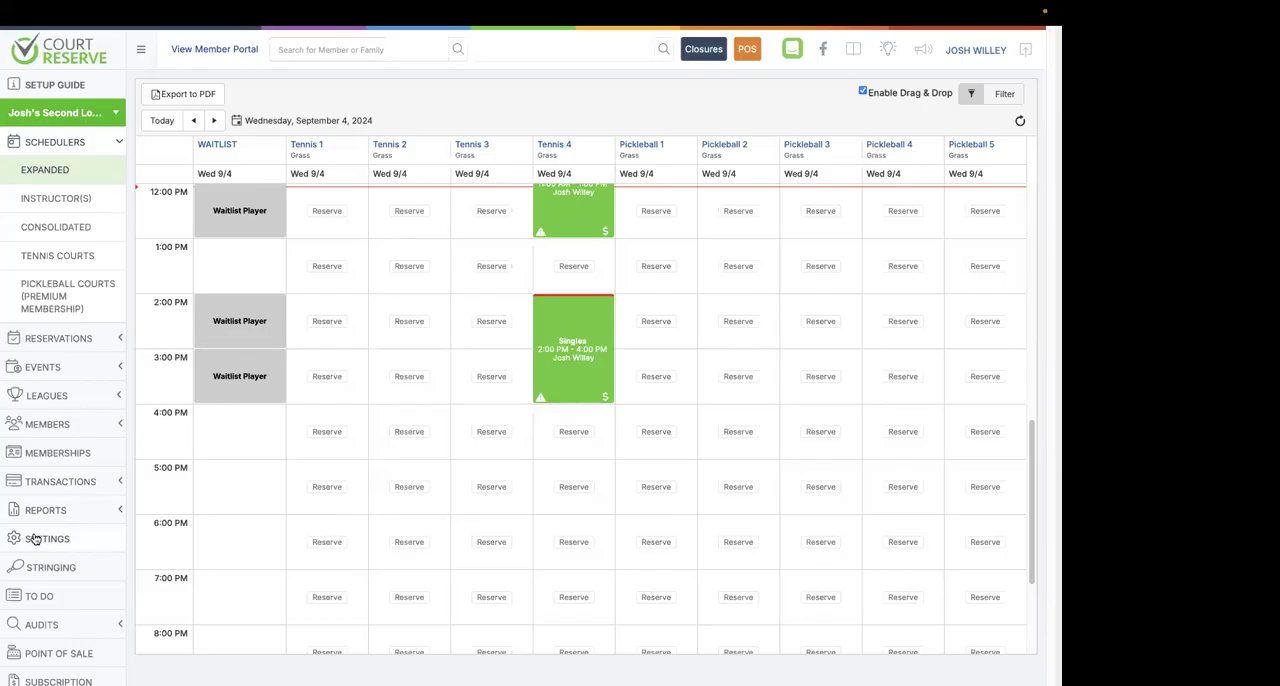
Open the setup page for Push Notification Alerts from the additional features settings.
{"action": "left_click", "coordinate": [35, 540]}
{"action": "scroll", "coordinate": [290, 545], "scroll_direction": "down", "scroll_amount": 5}
{"action": "scroll", "coordinate": [290, 545], "scroll_direction": "down", "scroll_amount": 8}
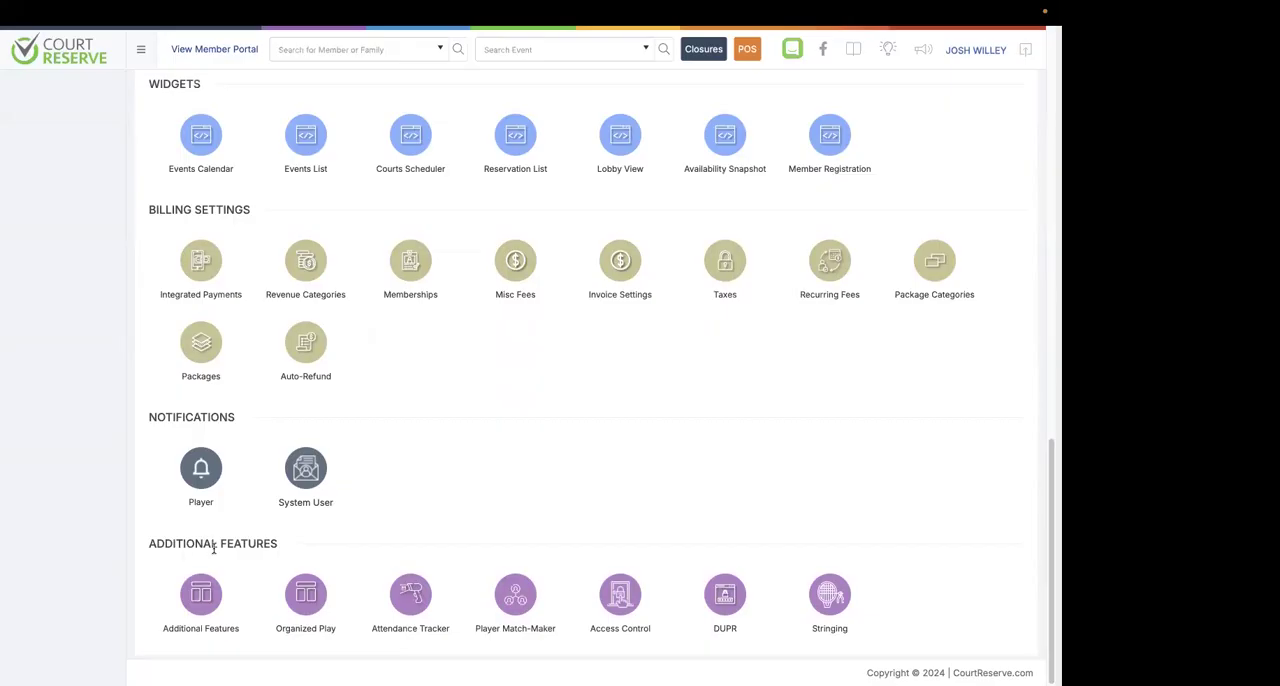
{"action": "left_click", "coordinate": [201, 605]}
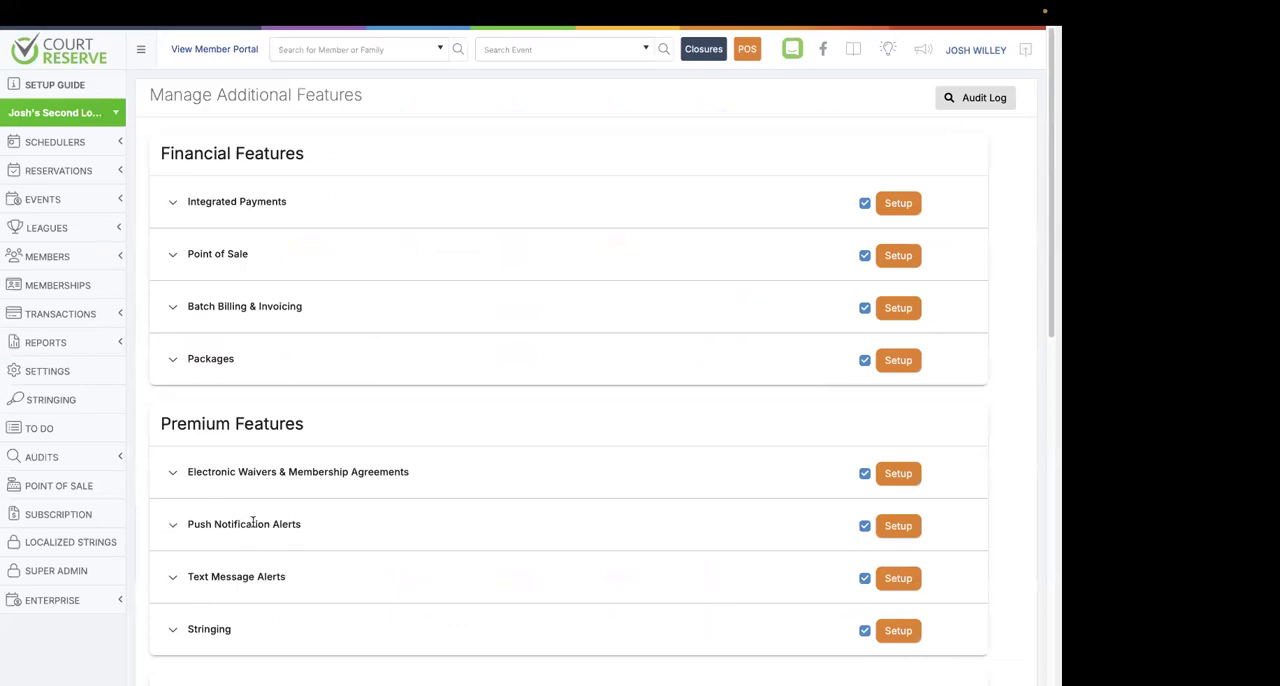
{"action": "scroll", "coordinate": [640, 521], "scroll_direction": "down", "scroll_amount": 1}
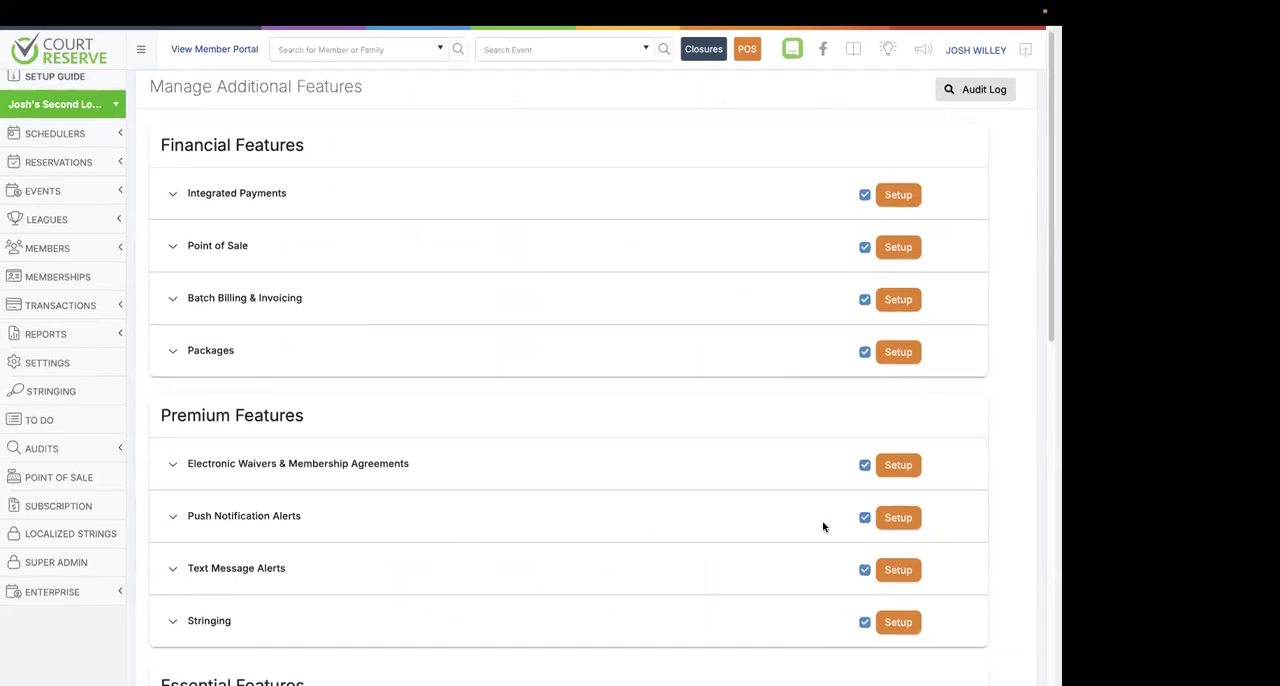
{"action": "left_click", "coordinate": [897, 518]}
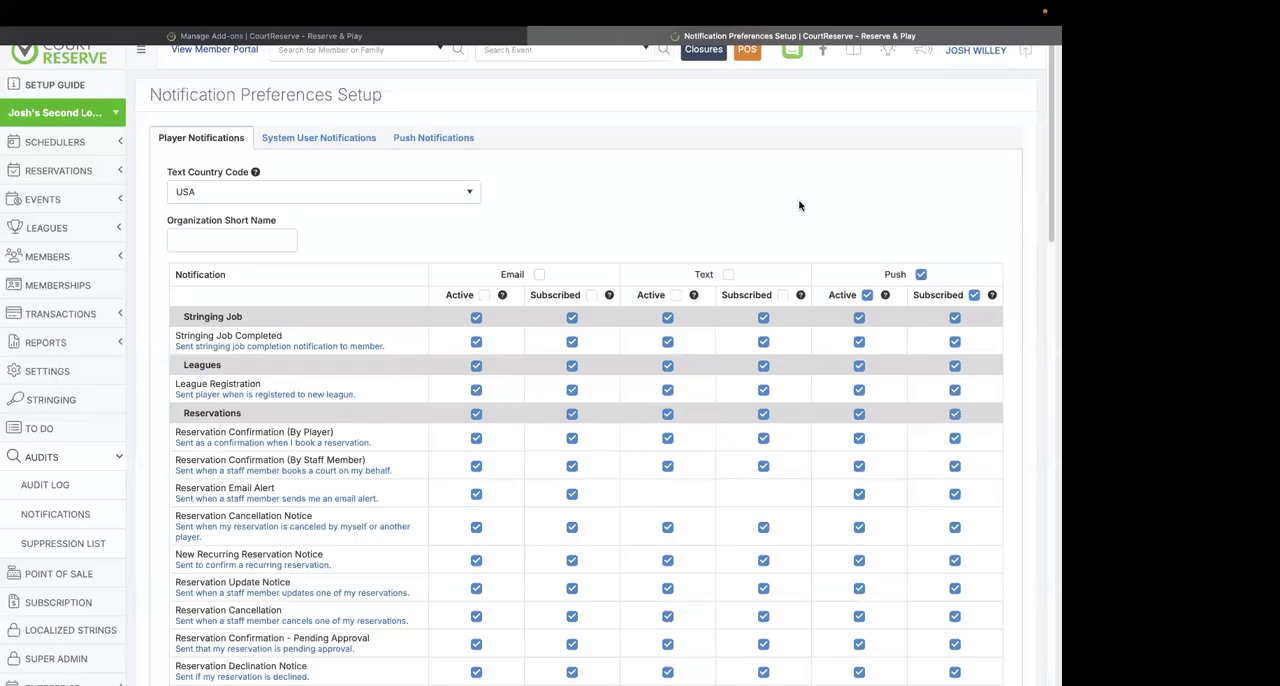
Toggle Subscribed for all player push notifications off and back on, and view the push notification logo settings.
{"action": "scroll", "coordinate": [797, 205], "scroll_direction": "down", "scroll_amount": 2}
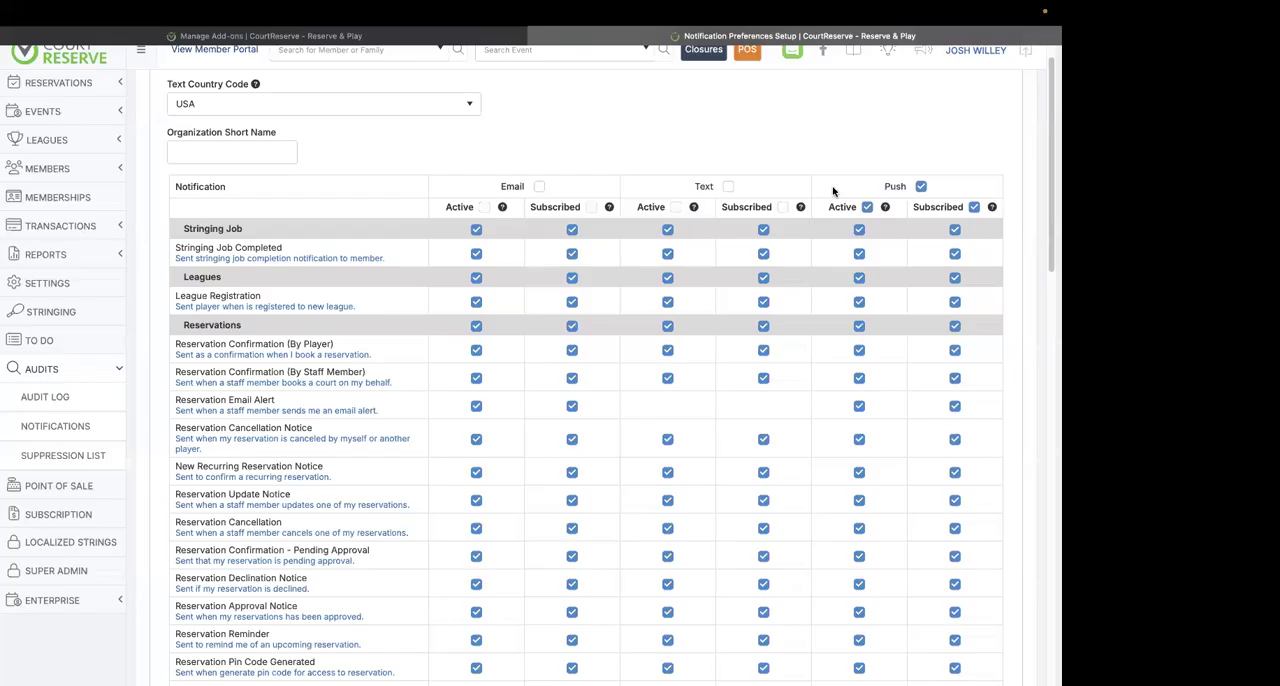
{"action": "scroll", "coordinate": [834, 194], "scroll_direction": "up", "scroll_amount": 2}
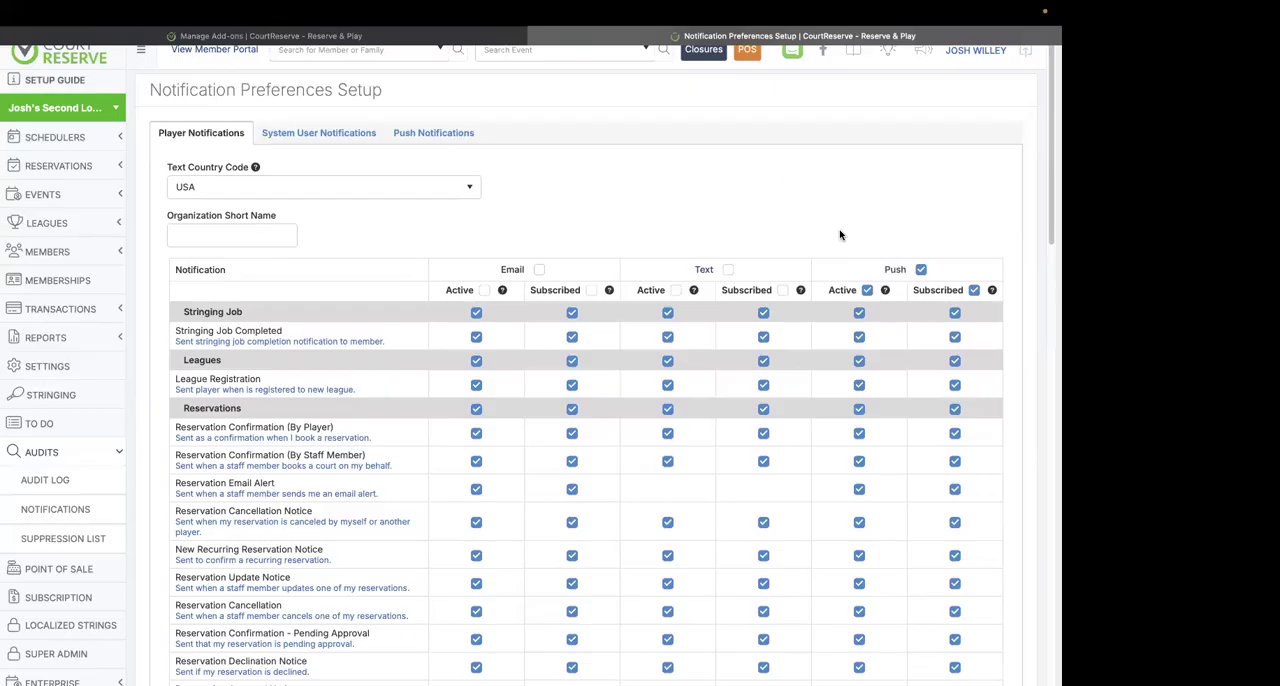
{"action": "left_click", "coordinate": [974, 290]}
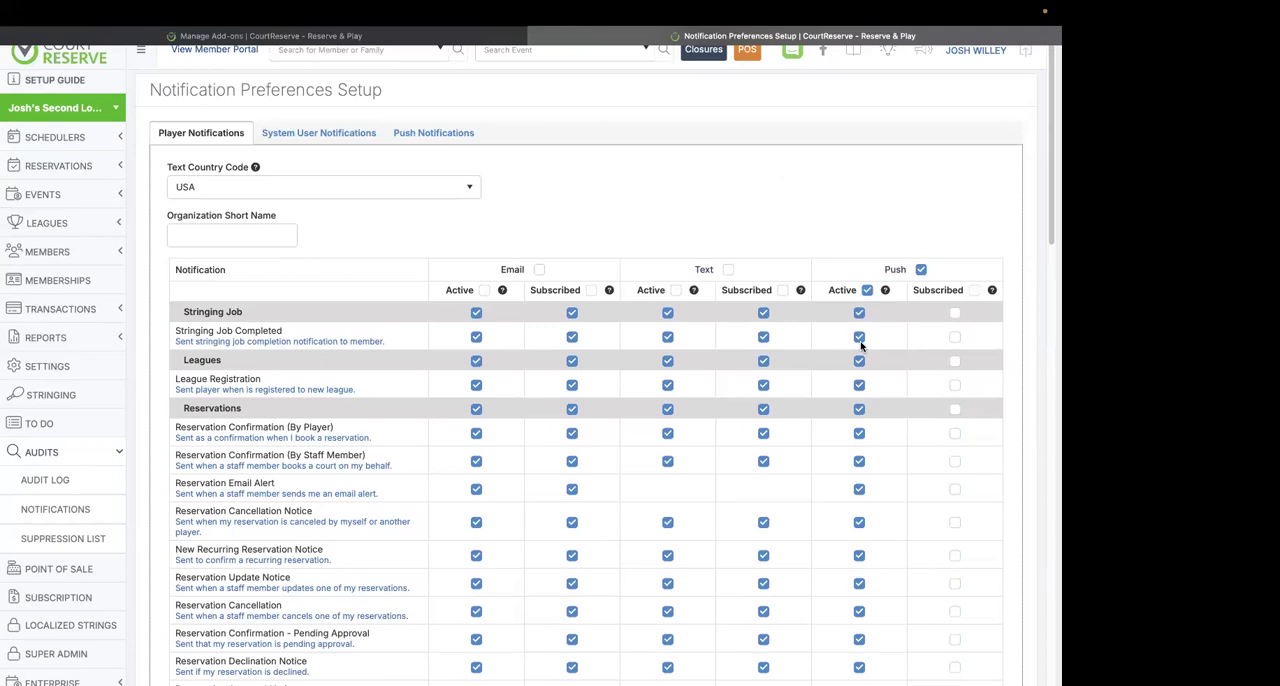
{"action": "left_click", "coordinate": [974, 290]}
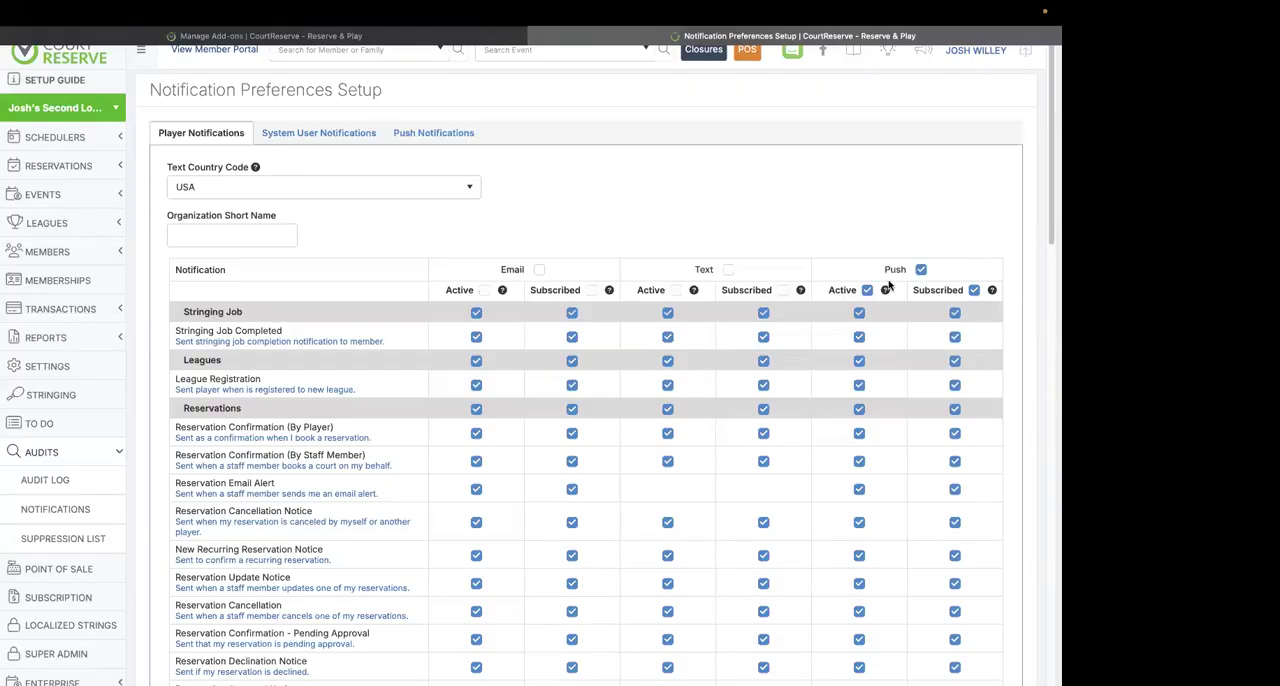
{"action": "left_click", "coordinate": [423, 143]}
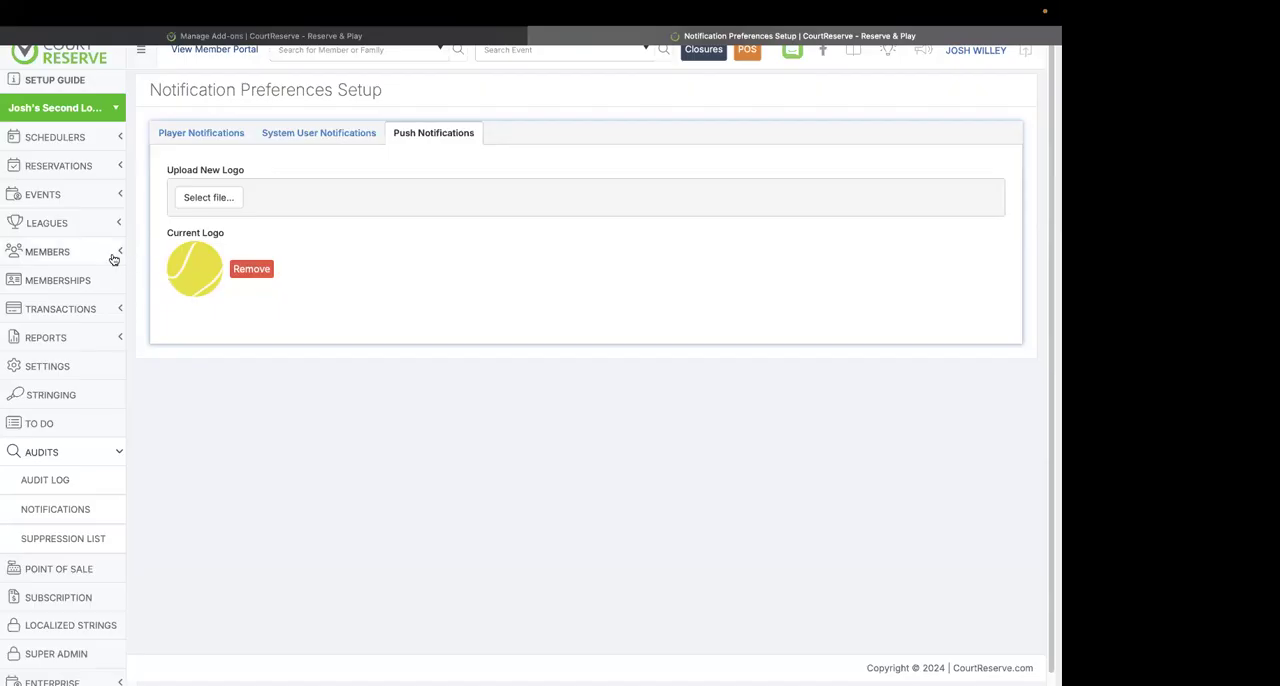
Compose a bulk push notification to members with "Testing" as short description and full text, and continue to the player filters.
{"action": "left_click", "coordinate": [62, 255]}
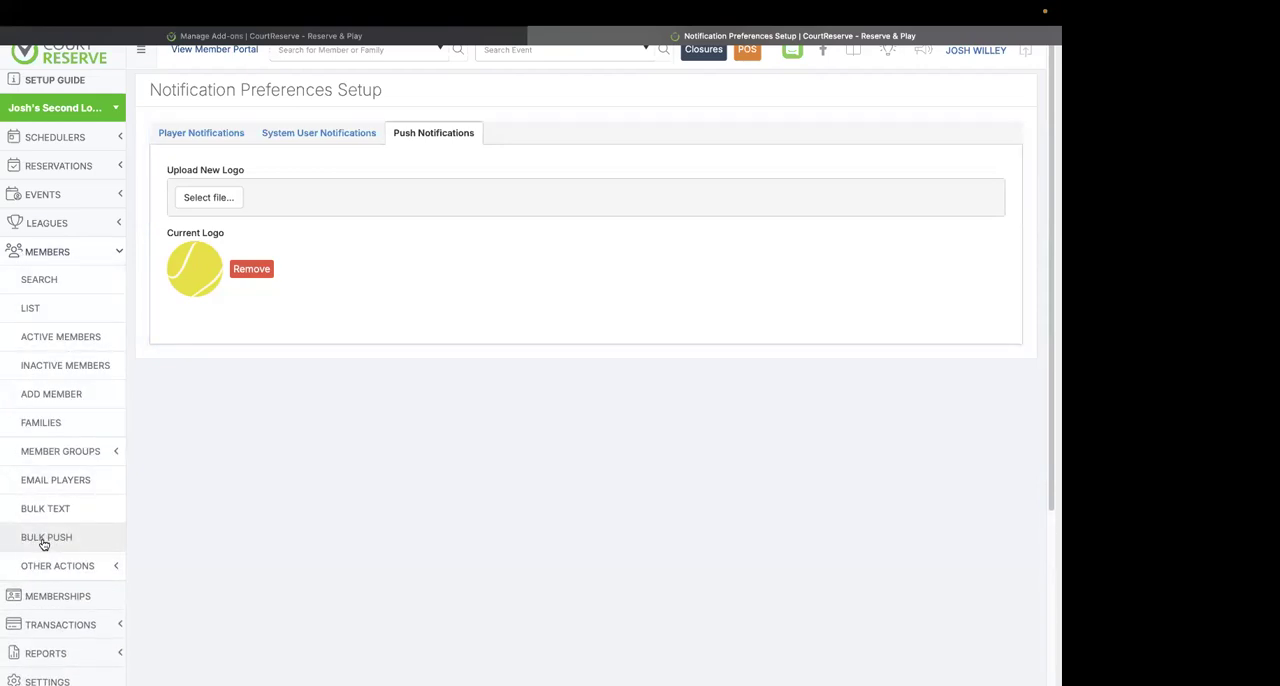
{"action": "left_click", "coordinate": [44, 541]}
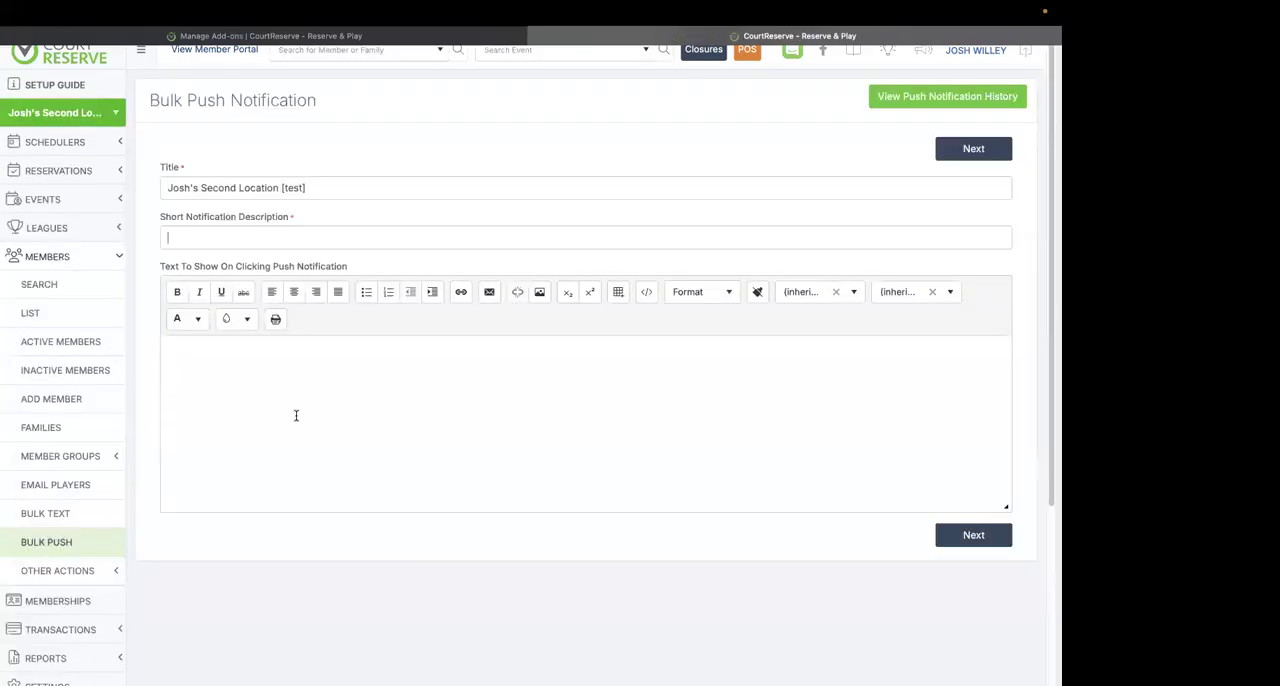
{"action": "type", "text": "Testing"}
{"action": "left_click", "coordinate": [329, 393]}
{"action": "type", "text": "Testing"}
{"action": "left_click", "coordinate": [973, 536]}
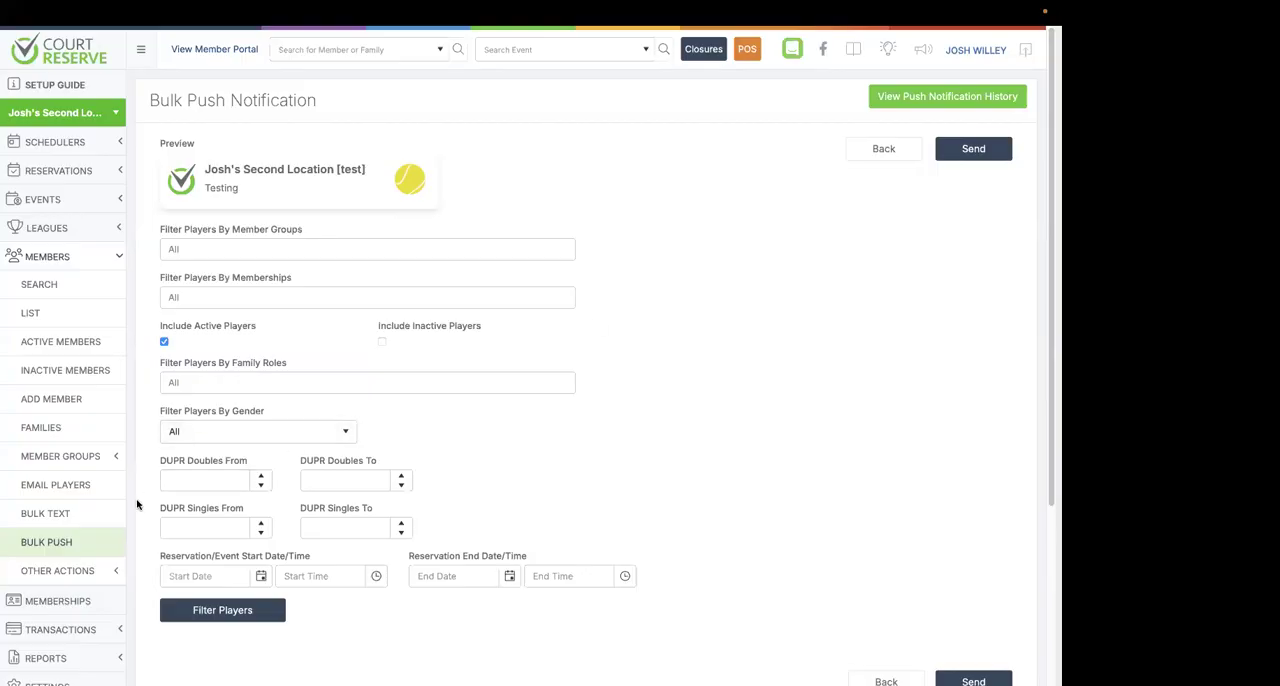
{"action": "scroll", "coordinate": [137, 504], "scroll_direction": "down", "scroll_amount": 2}
Open the Reservation Create custom email message for editing from the reservation settings.
{"action": "left_click", "coordinate": [77, 627]}
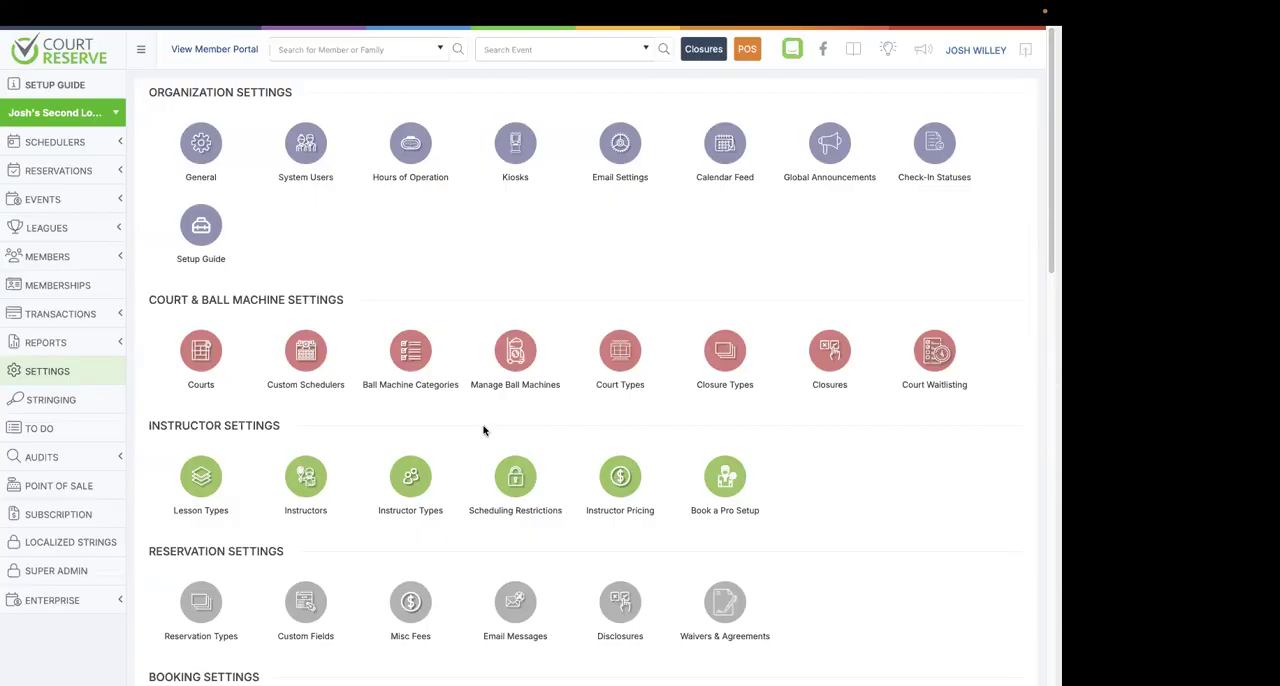
{"action": "left_click", "coordinate": [68, 373]}
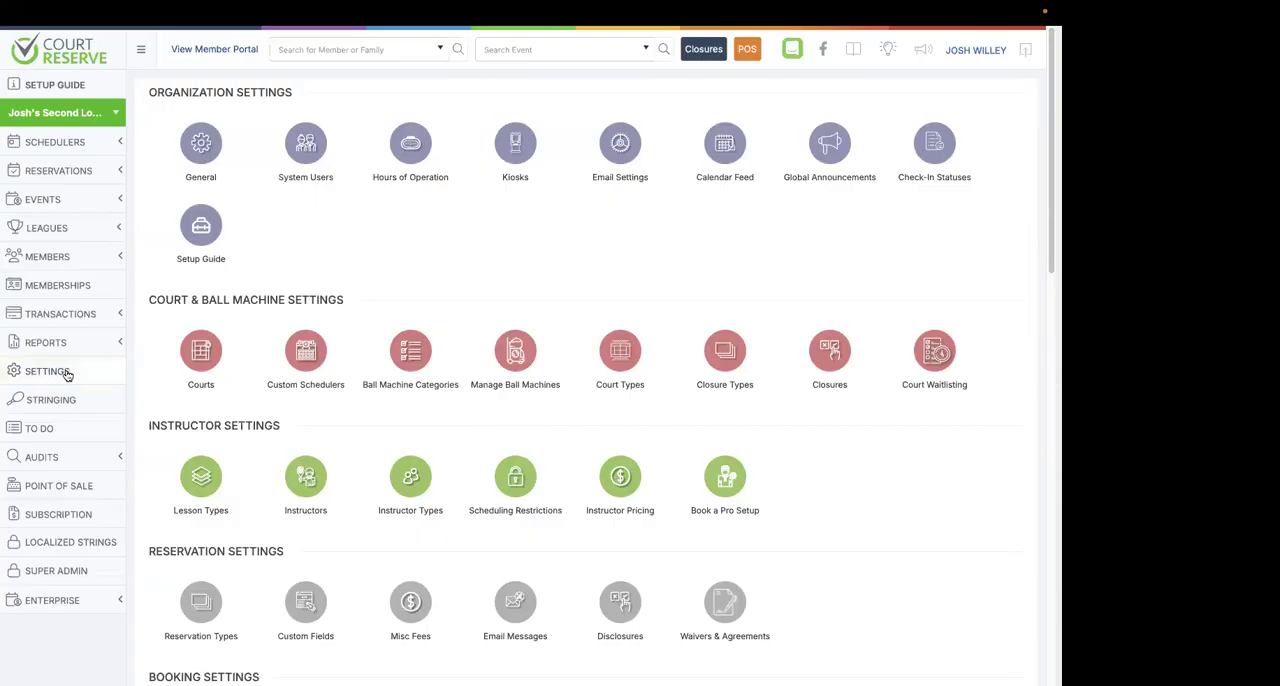
{"action": "scroll", "coordinate": [177, 390], "scroll_direction": "down", "scroll_amount": 3}
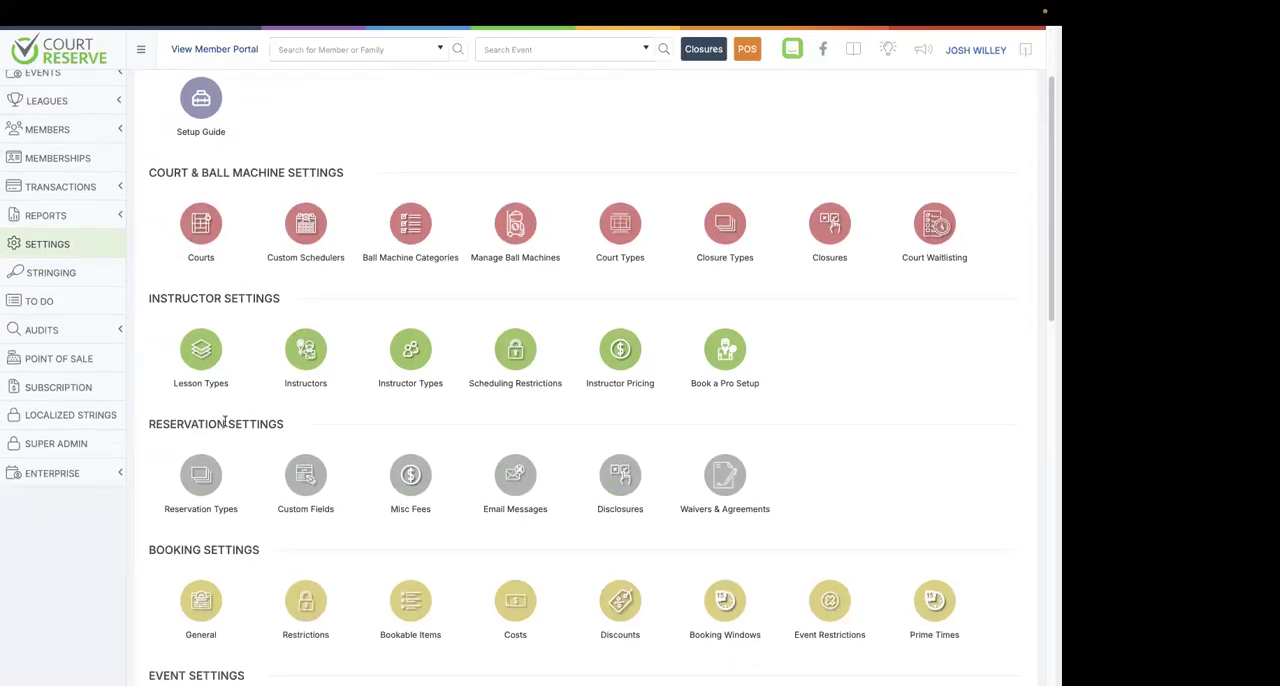
{"action": "left_click", "coordinate": [517, 482]}
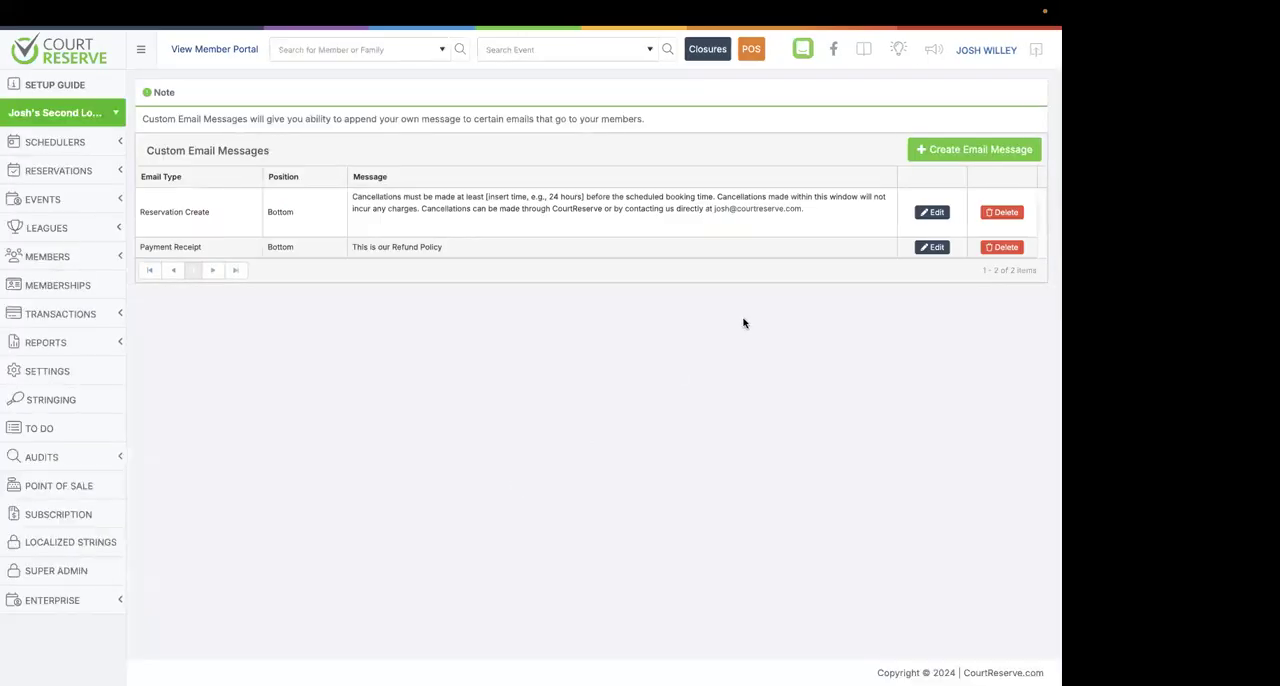
{"action": "left_click", "coordinate": [933, 214]}
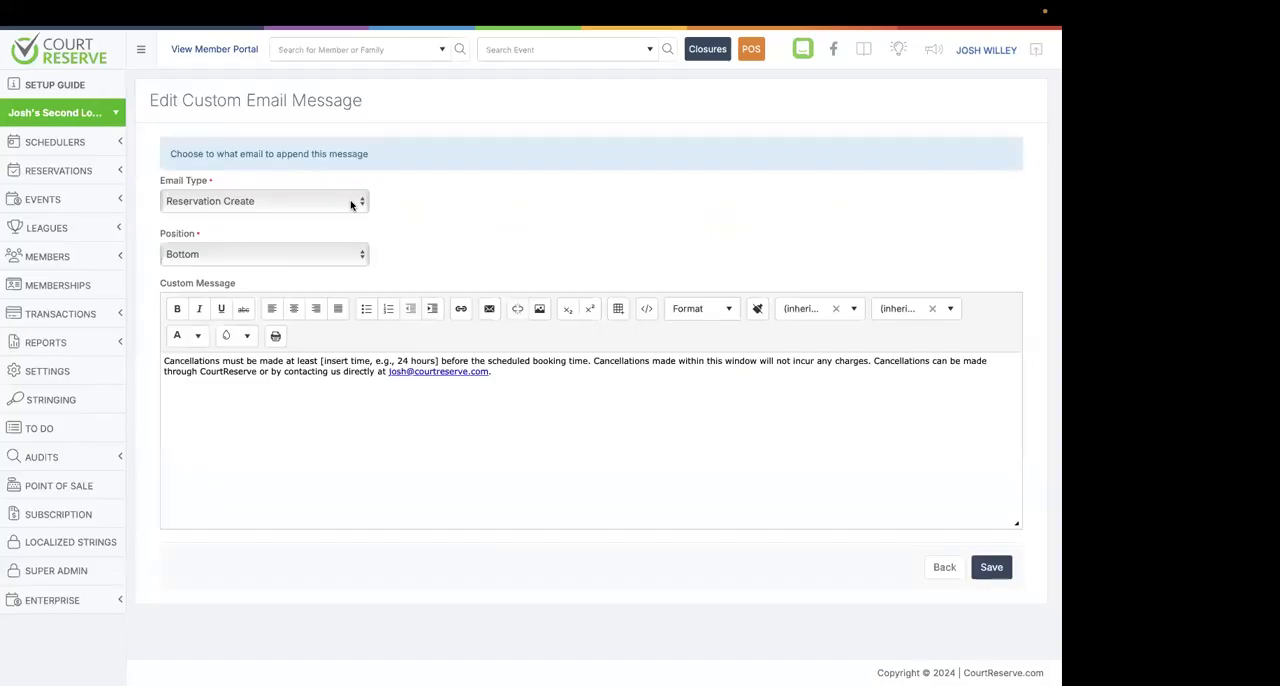
Check the available email types and positions for the custom message, and return to the message list without saving.
{"action": "left_click", "coordinate": [351, 205]}
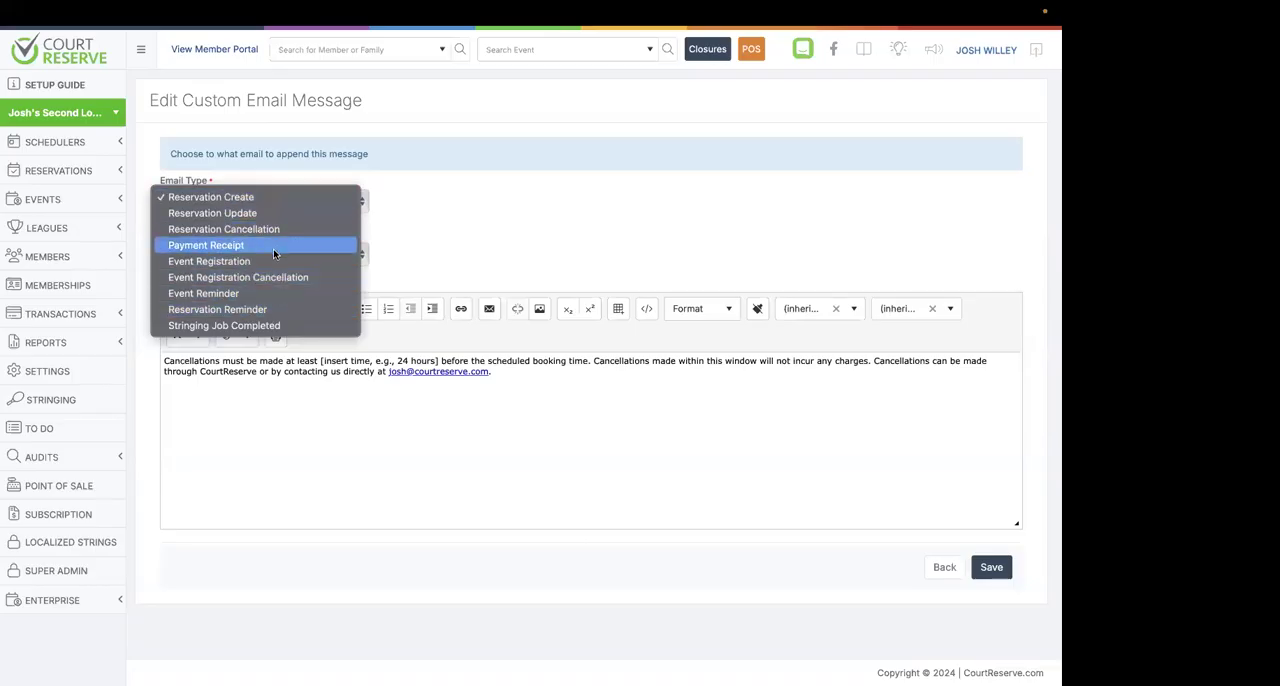
{"action": "left_click", "coordinate": [448, 210]}
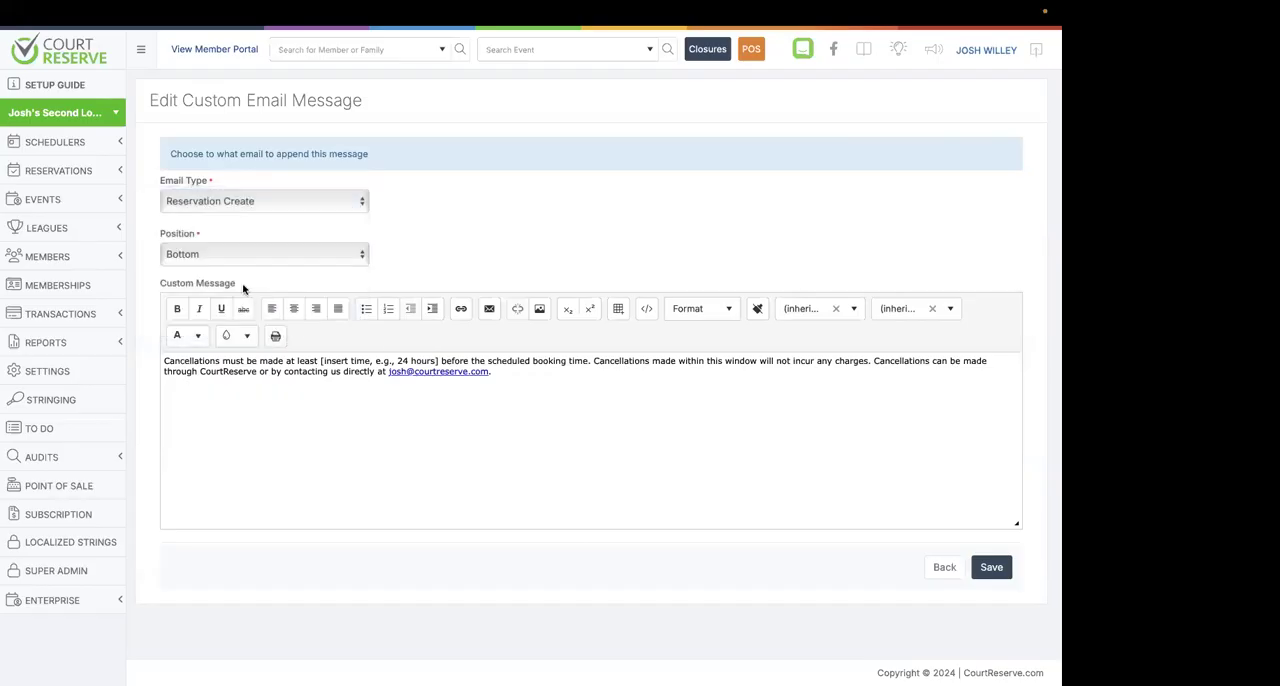
{"action": "left_click", "coordinate": [348, 256]}
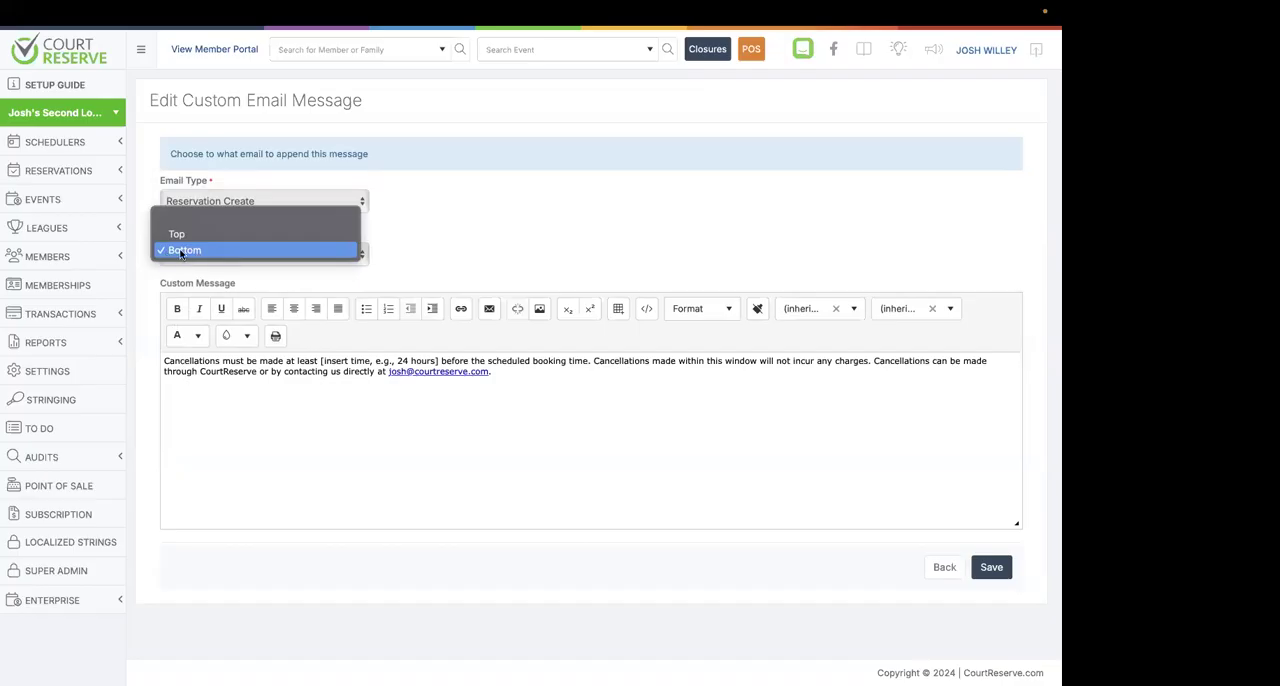
{"action": "left_click", "coordinate": [435, 243]}
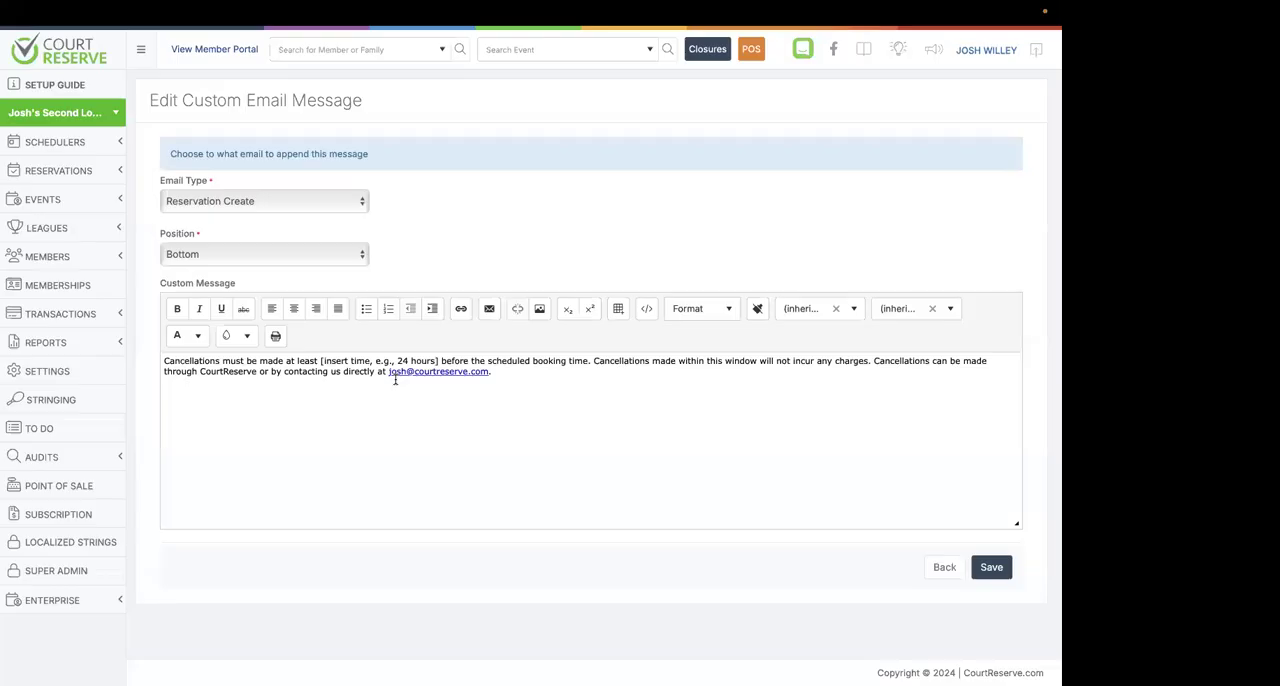
{"action": "left_click", "coordinate": [944, 568]}
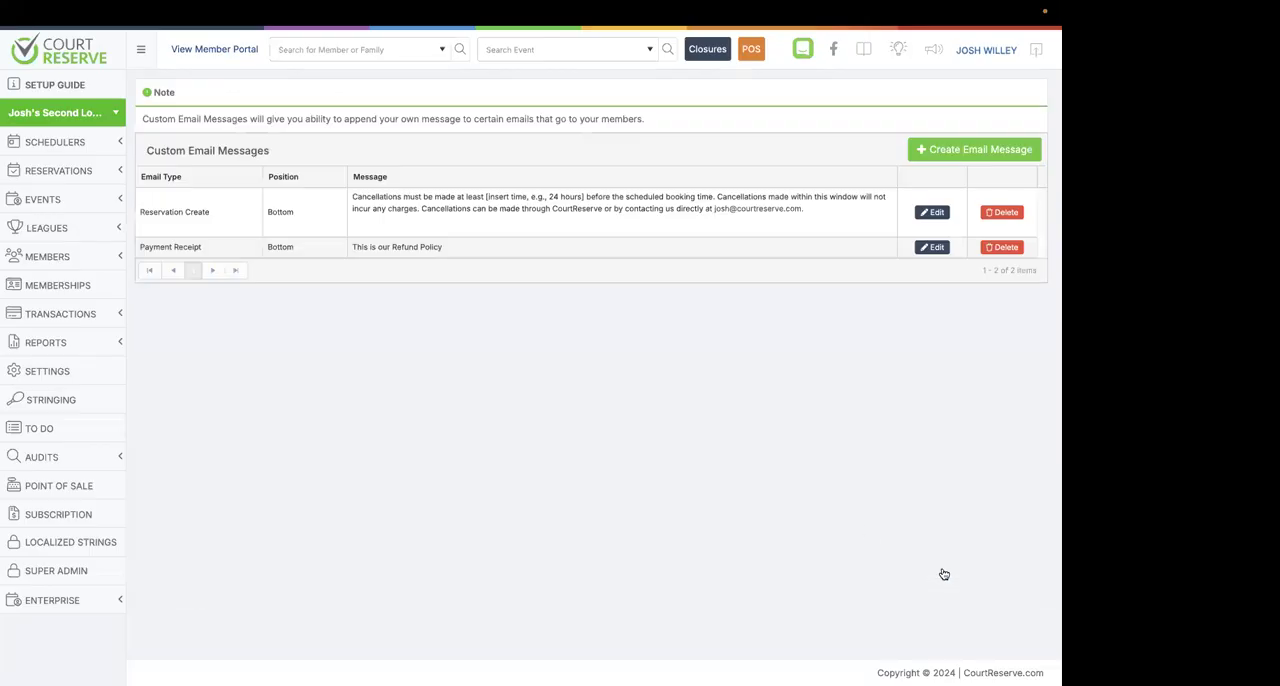
Open the Court Waitlist setup page from the additional features settings.
{"action": "left_click", "coordinate": [48, 373]}
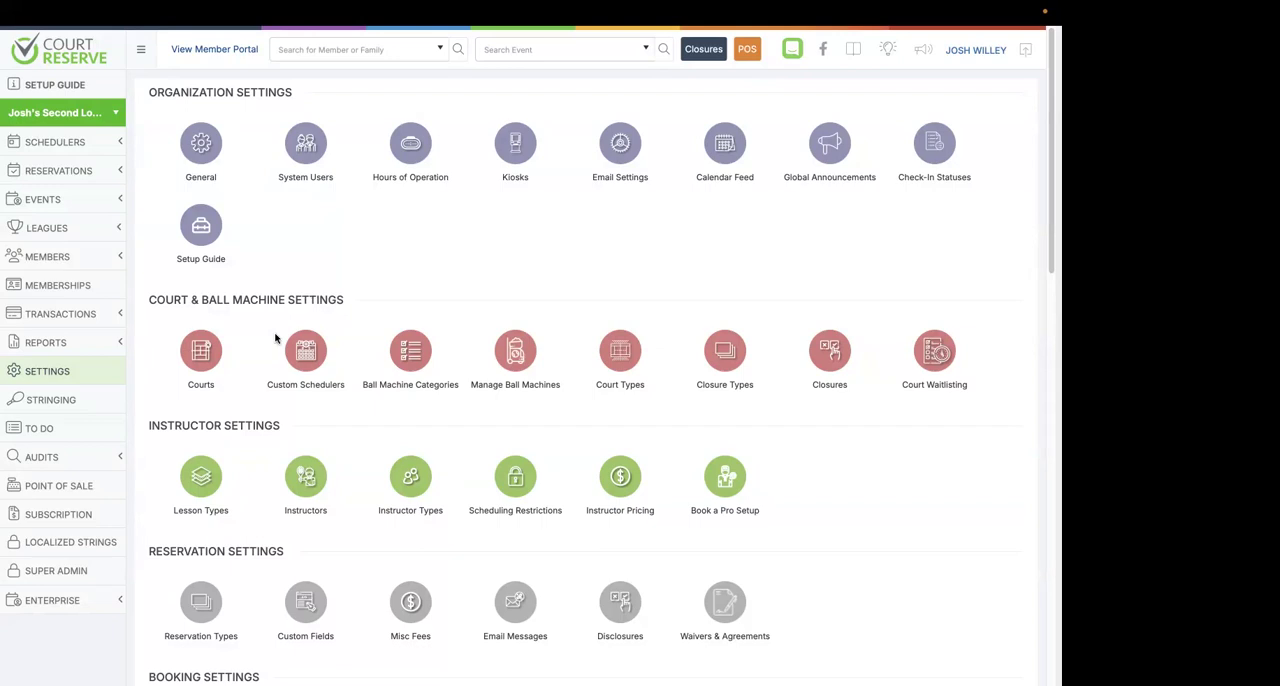
{"action": "scroll", "coordinate": [275, 338], "scroll_direction": "down", "scroll_amount": 3}
{"action": "scroll", "coordinate": [275, 338], "scroll_direction": "down", "scroll_amount": 12}
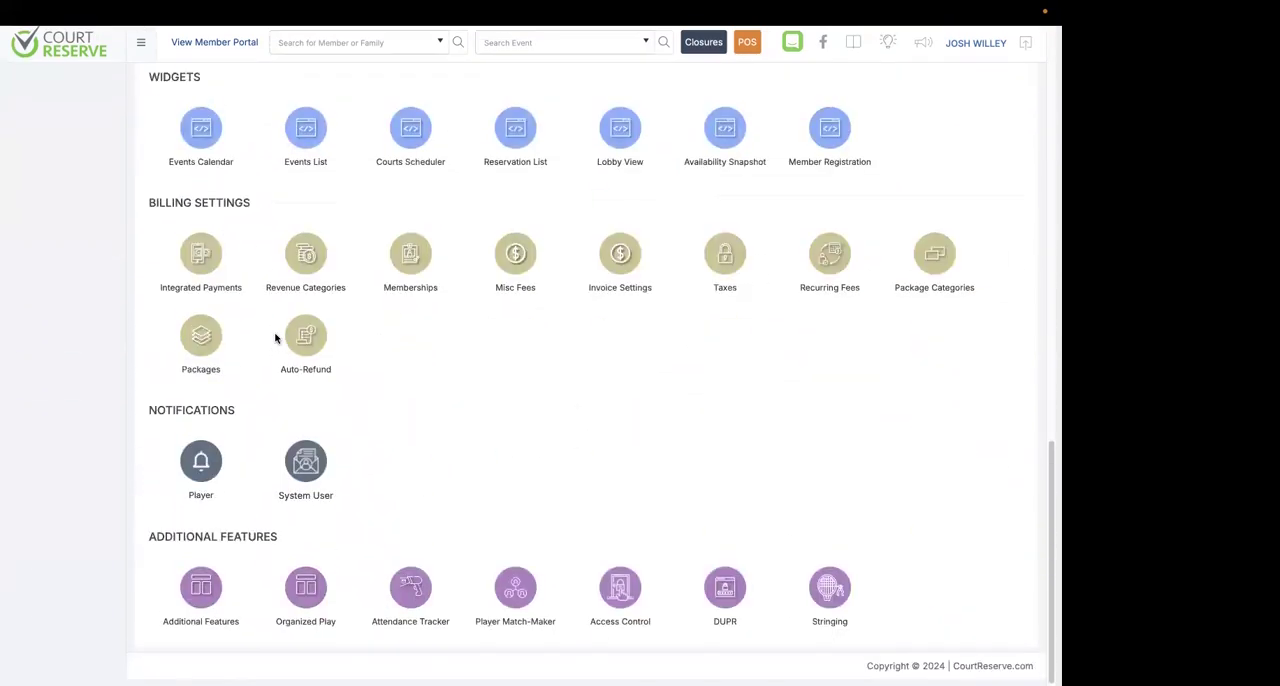
{"action": "left_click", "coordinate": [201, 600]}
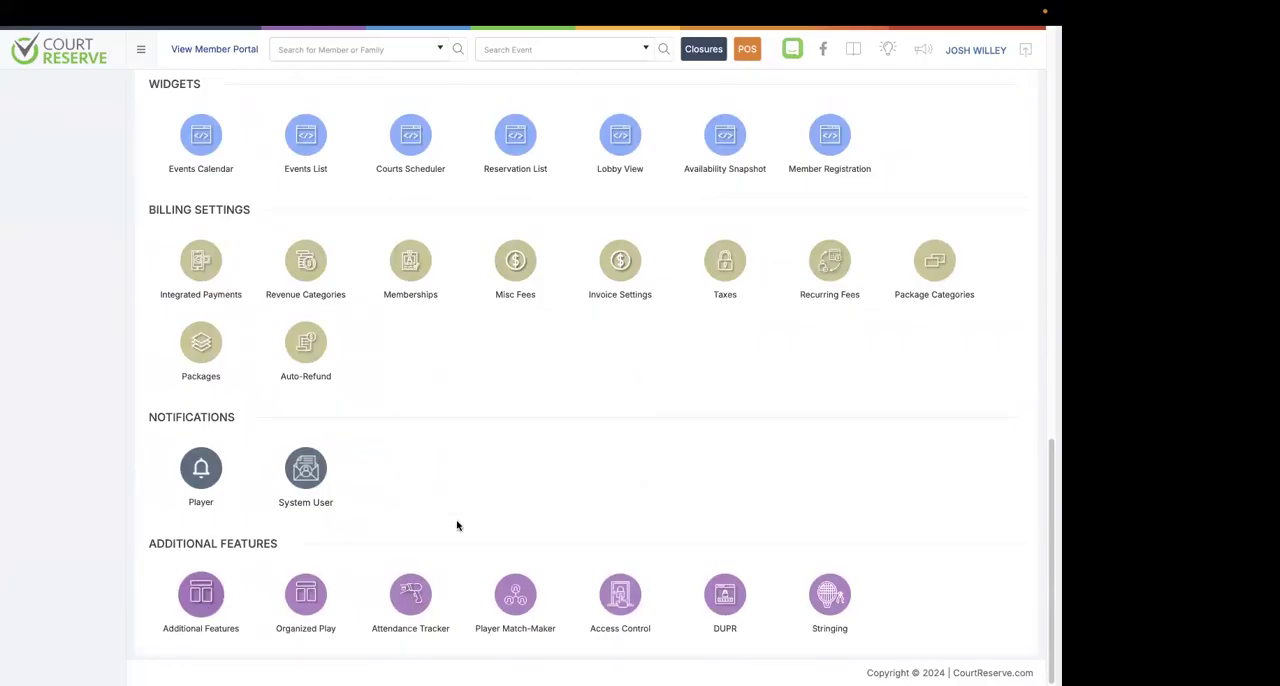
{"action": "scroll", "coordinate": [606, 501], "scroll_direction": "down", "scroll_amount": 9}
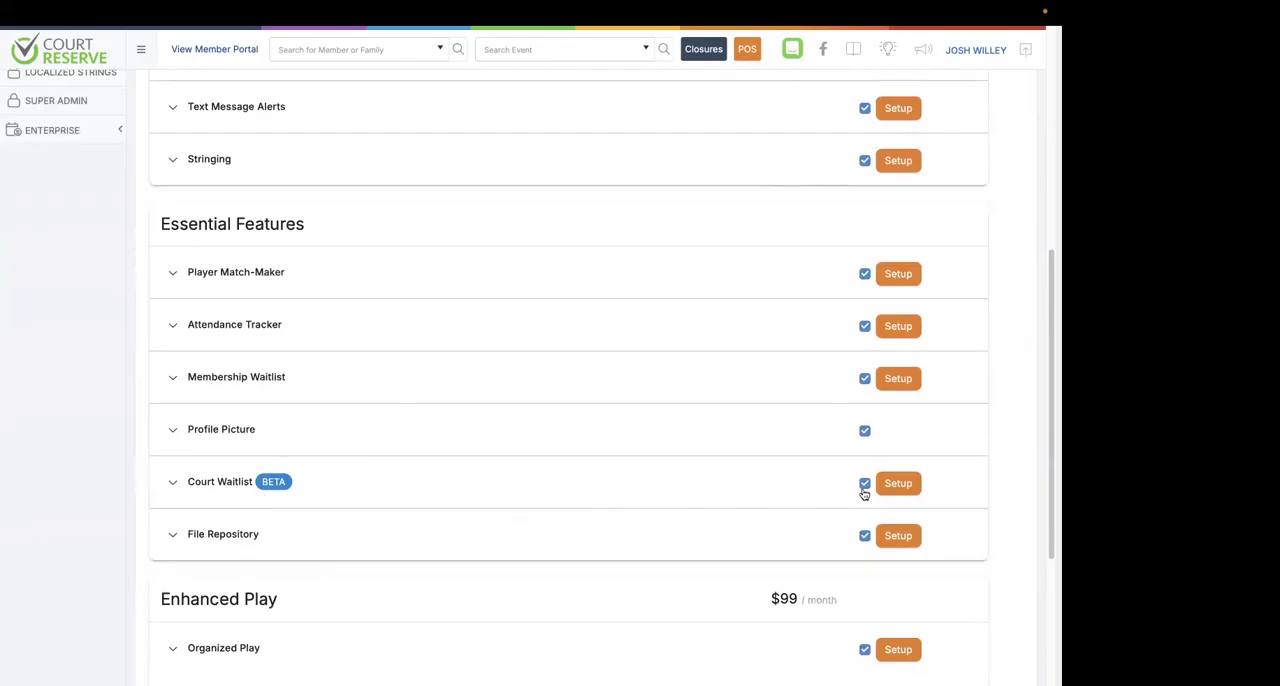
{"action": "left_click", "coordinate": [898, 483]}
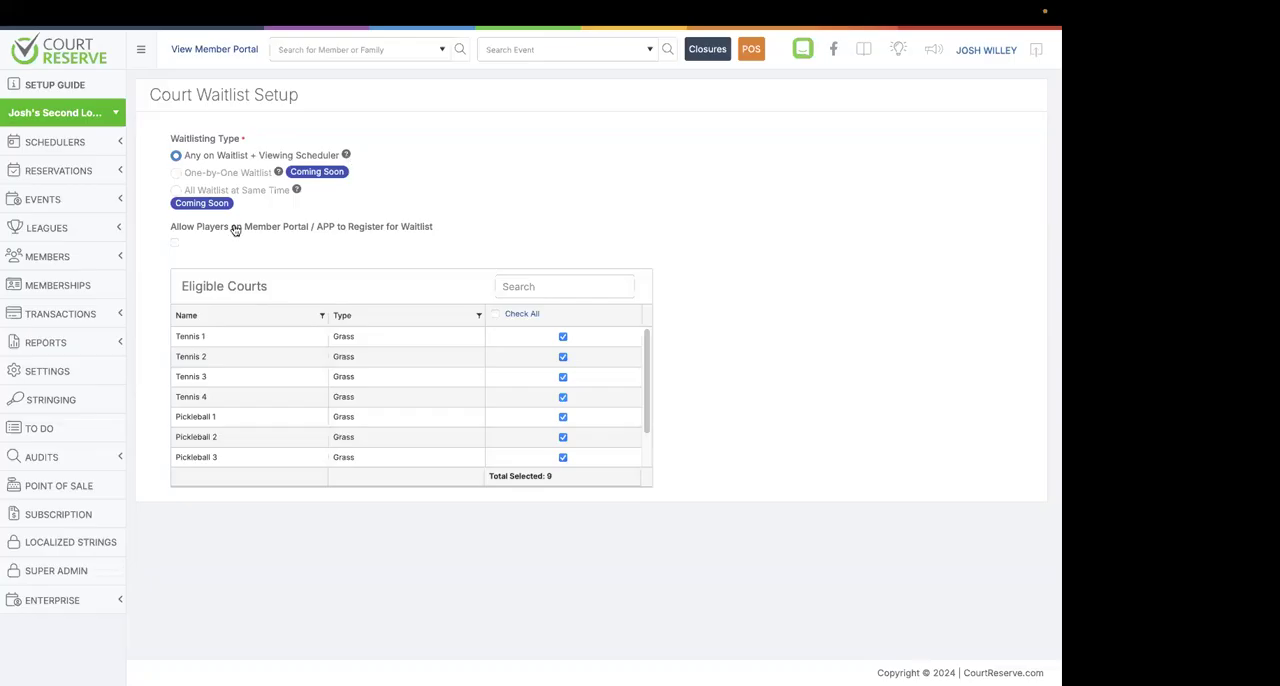
Allow players on the member portal and app to register for the court waitlist.
{"action": "left_click", "coordinate": [174, 248]}
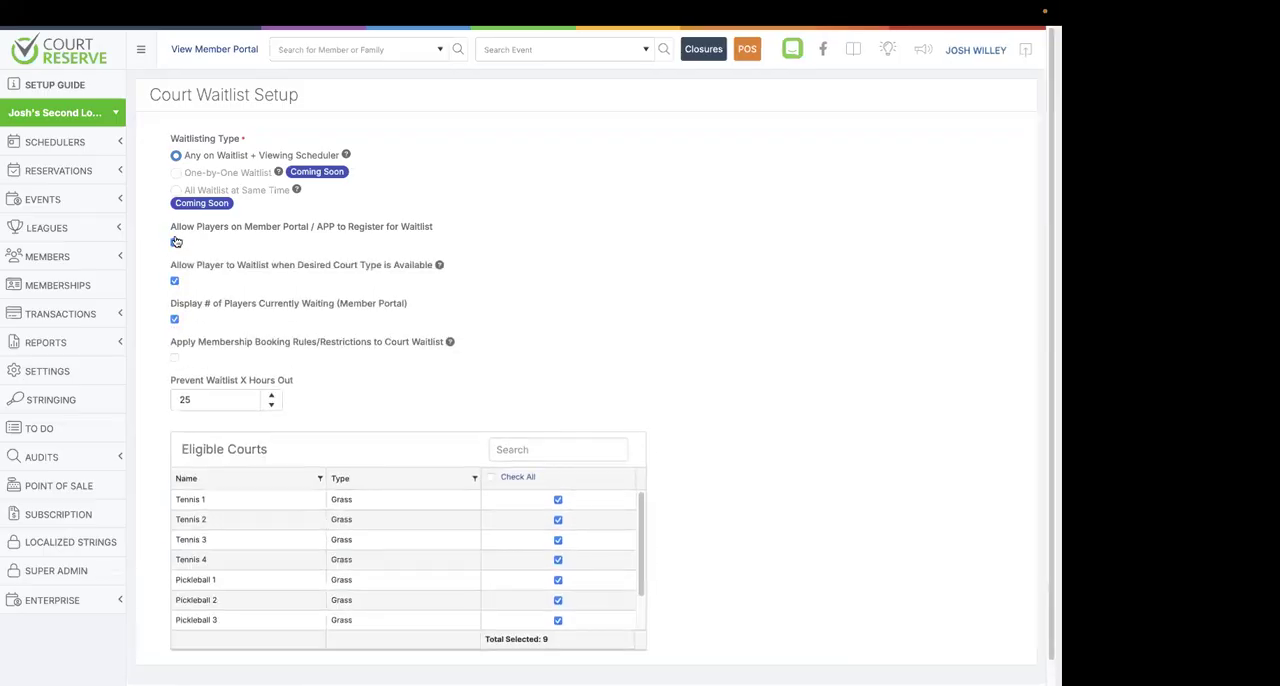
{"action": "left_click", "coordinate": [177, 247]}
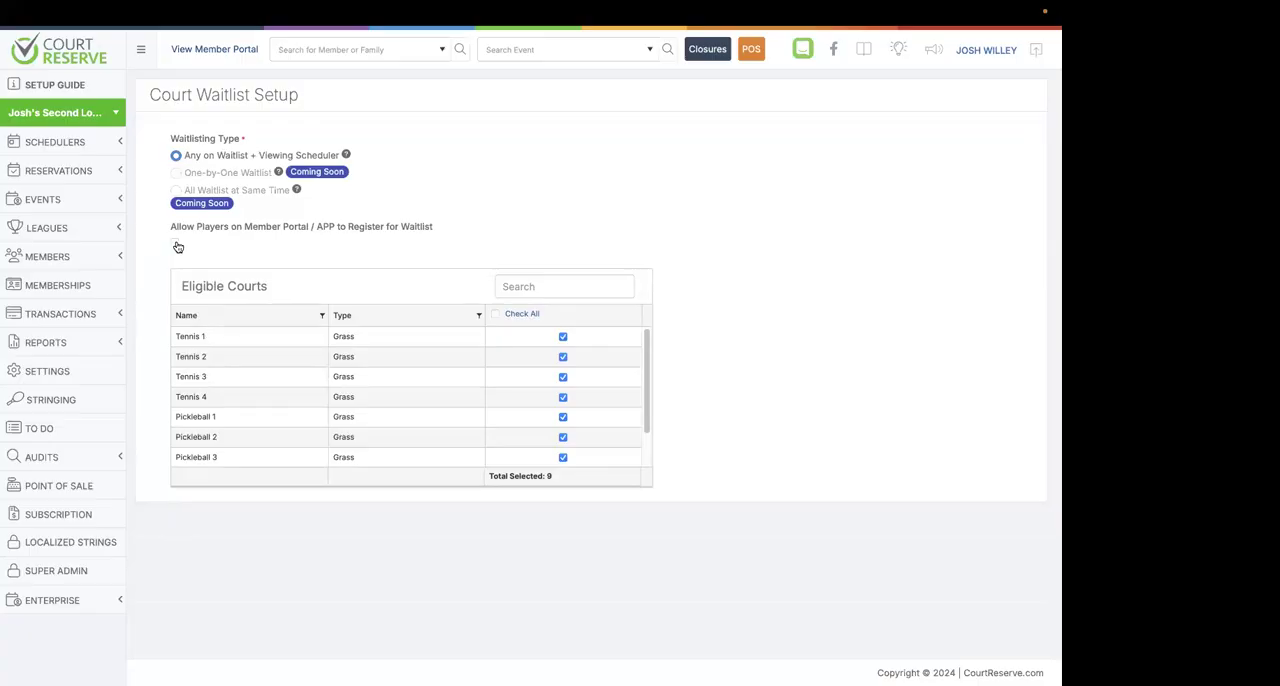
{"action": "left_click", "coordinate": [177, 247]}
{"action": "scroll", "coordinate": [250, 252], "scroll_direction": "down", "scroll_amount": 2}
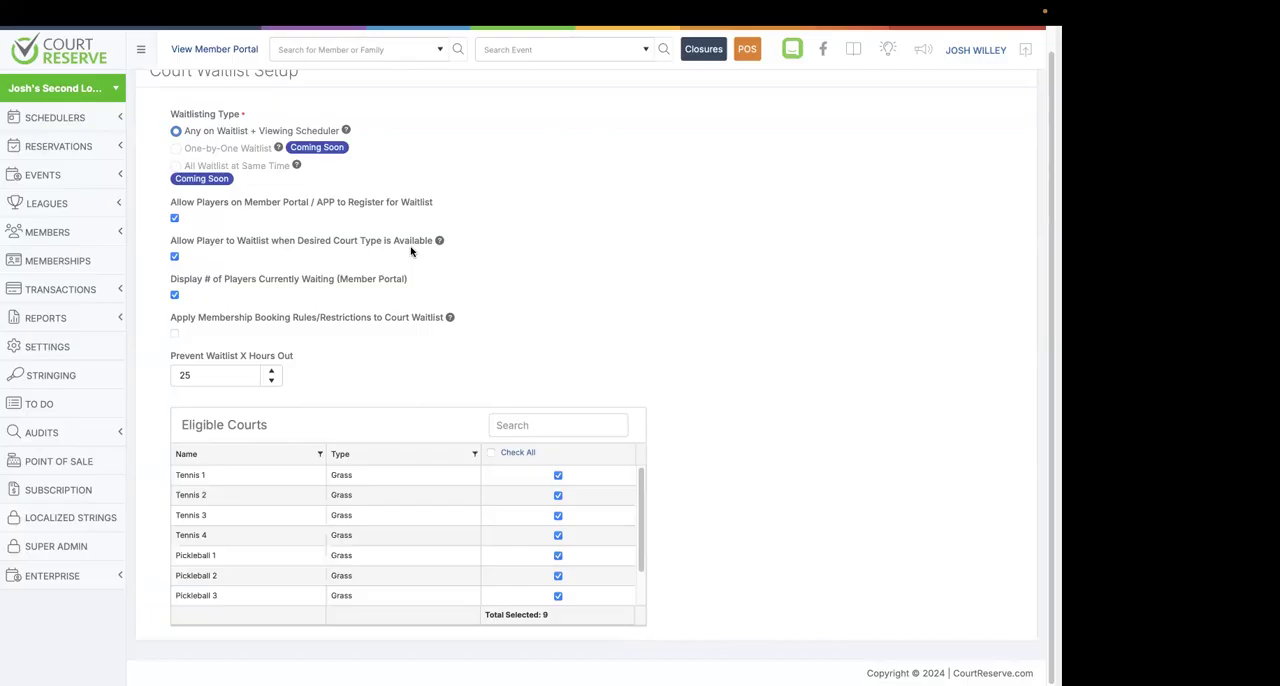
Disable Allow Player to Waitlist when Desired Court Type is Available.
{"action": "left_click", "coordinate": [175, 258]}
{"action": "left_click", "coordinate": [176, 258]}
{"action": "left_click", "coordinate": [176, 259]}
Toggle Apply Membership Booking Rules/Restrictions on and off, and disable waitlist registration by players on the member portal and app.
{"action": "left_click", "coordinate": [175, 334]}
{"action": "left_click", "coordinate": [175, 336]}
{"action": "scroll", "coordinate": [859, 291], "scroll_direction": "up", "scroll_amount": 1}
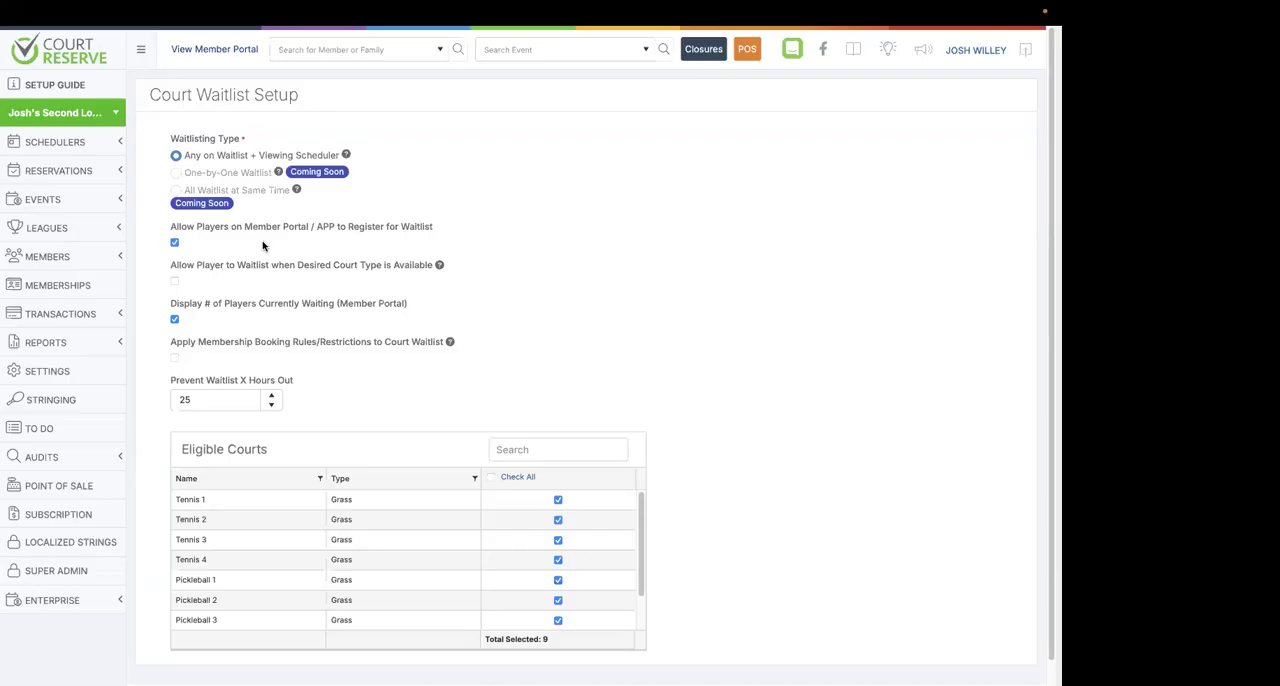
{"action": "left_click", "coordinate": [175, 244]}
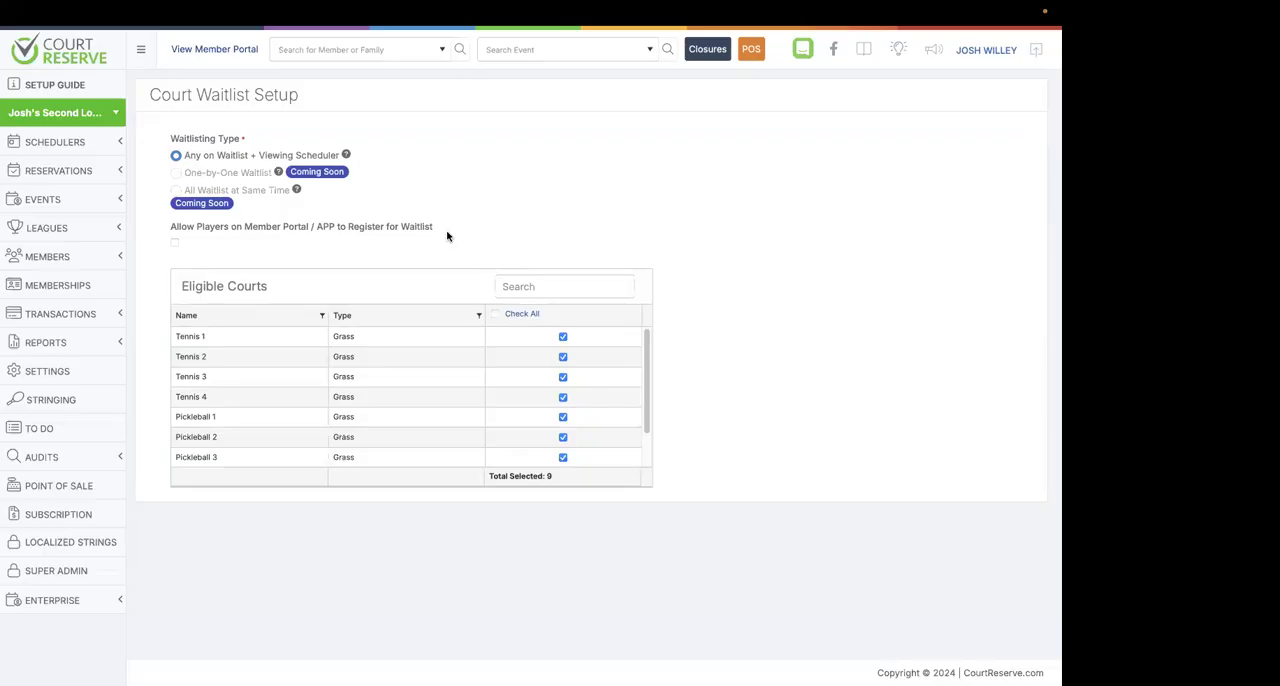
Open the Pickleball Courts (Premium Membership) custom scheduler for editing from the court settings.
{"action": "left_click", "coordinate": [46, 373]}
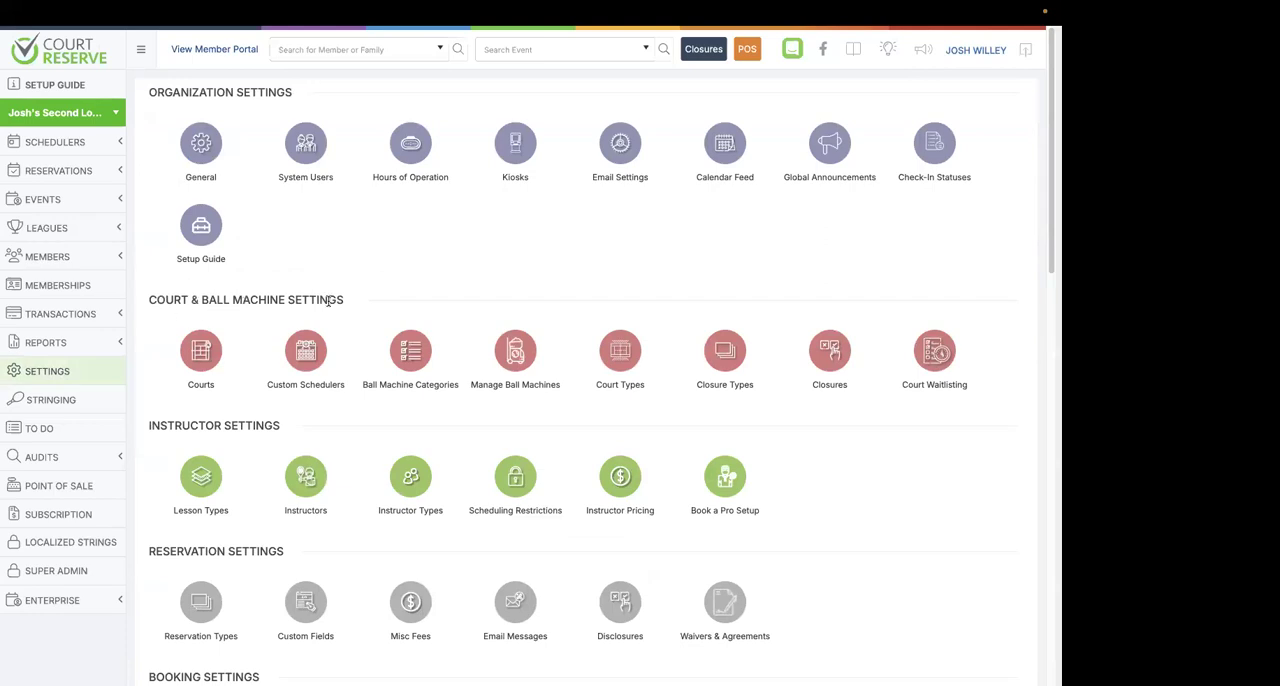
{"action": "left_click", "coordinate": [305, 360]}
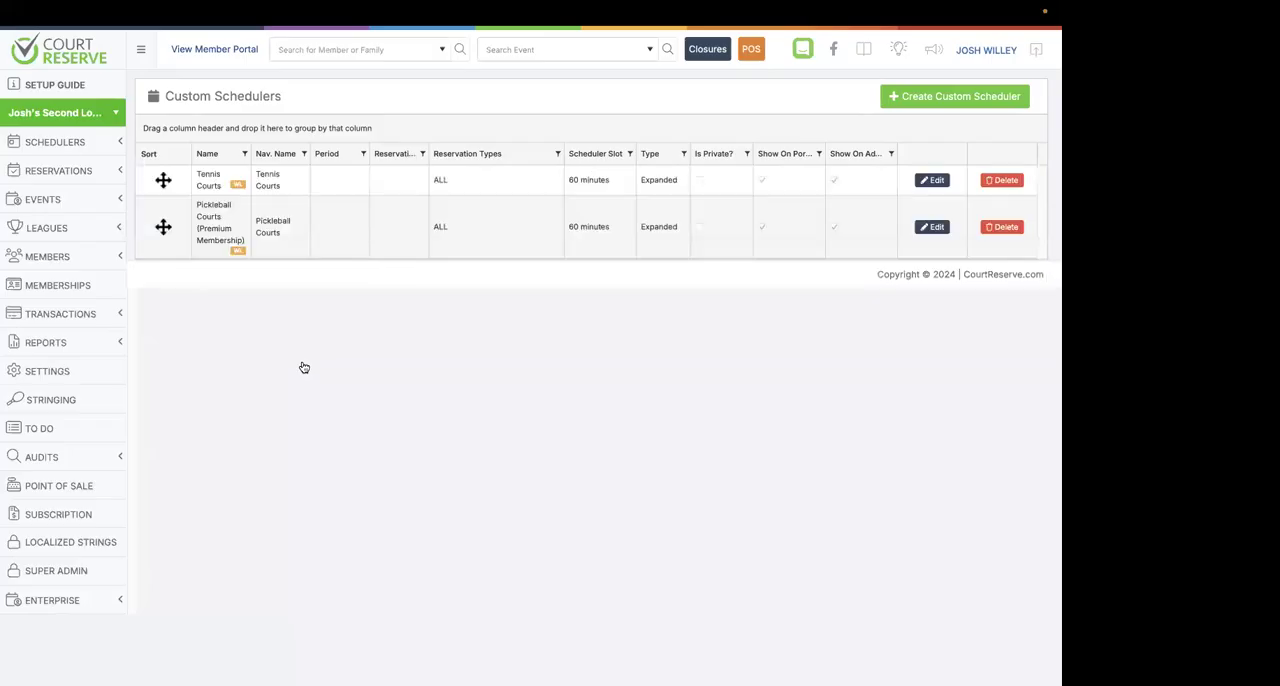
{"action": "left_click", "coordinate": [929, 228]}
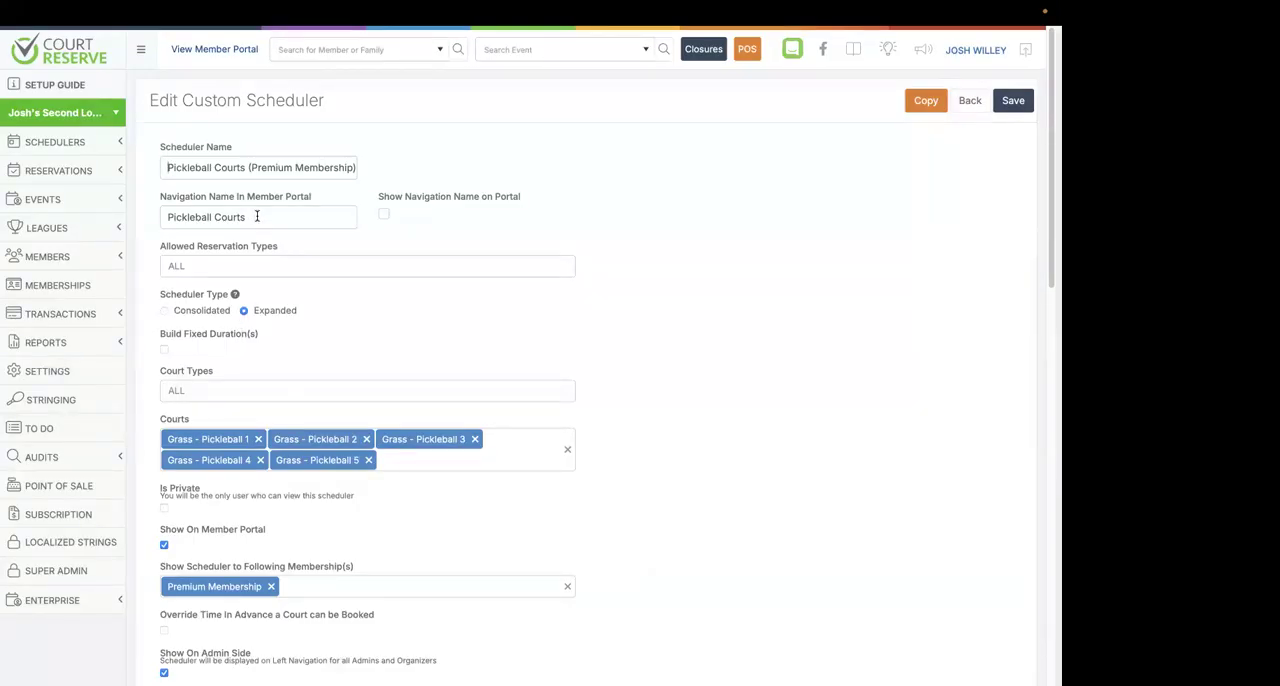
Toggle Override Waitlisting Setting off and back on in the scheduler's Court Waitlisting section.
{"action": "scroll", "coordinate": [257, 218], "scroll_direction": "down", "scroll_amount": 1}
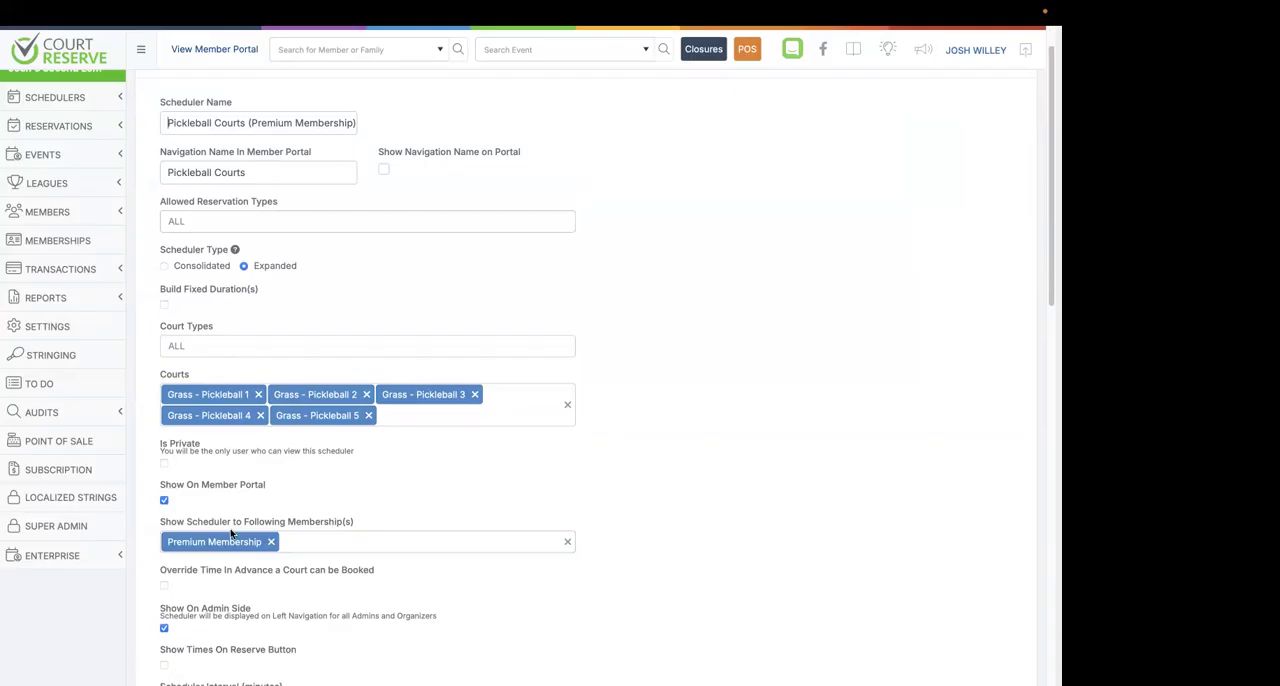
{"action": "scroll", "coordinate": [395, 531], "scroll_direction": "down", "scroll_amount": 6}
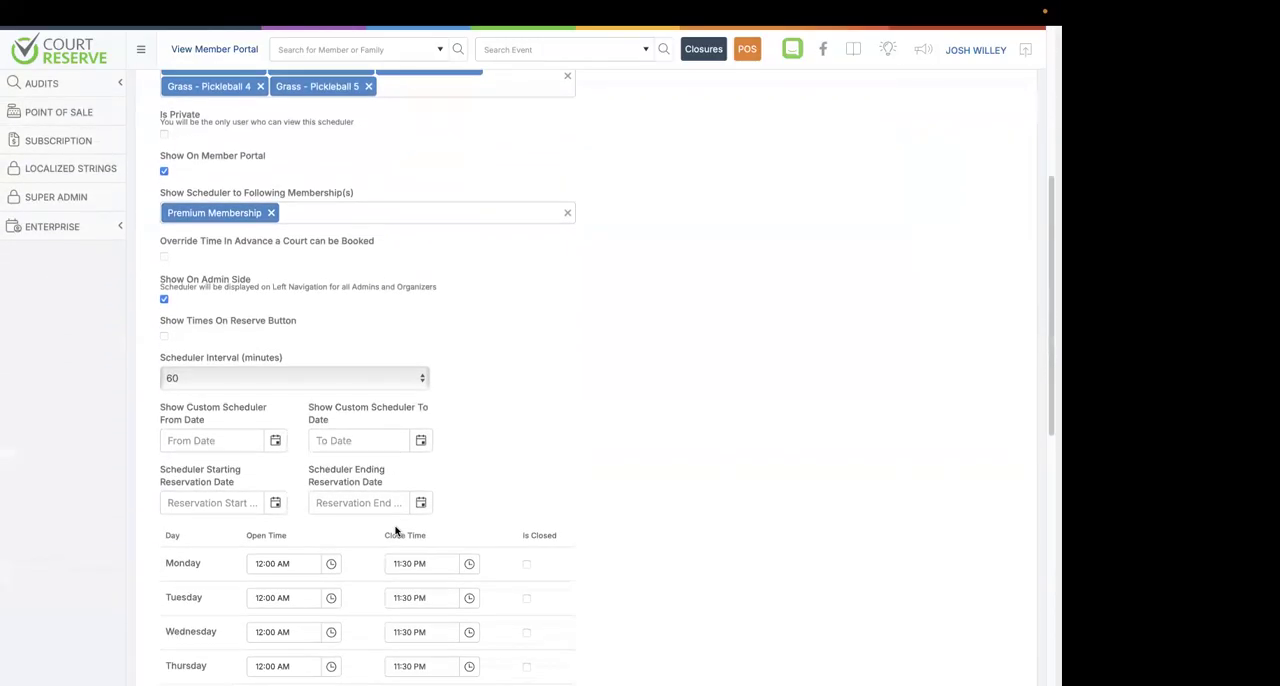
{"action": "scroll", "coordinate": [395, 531], "scroll_direction": "down", "scroll_amount": 4}
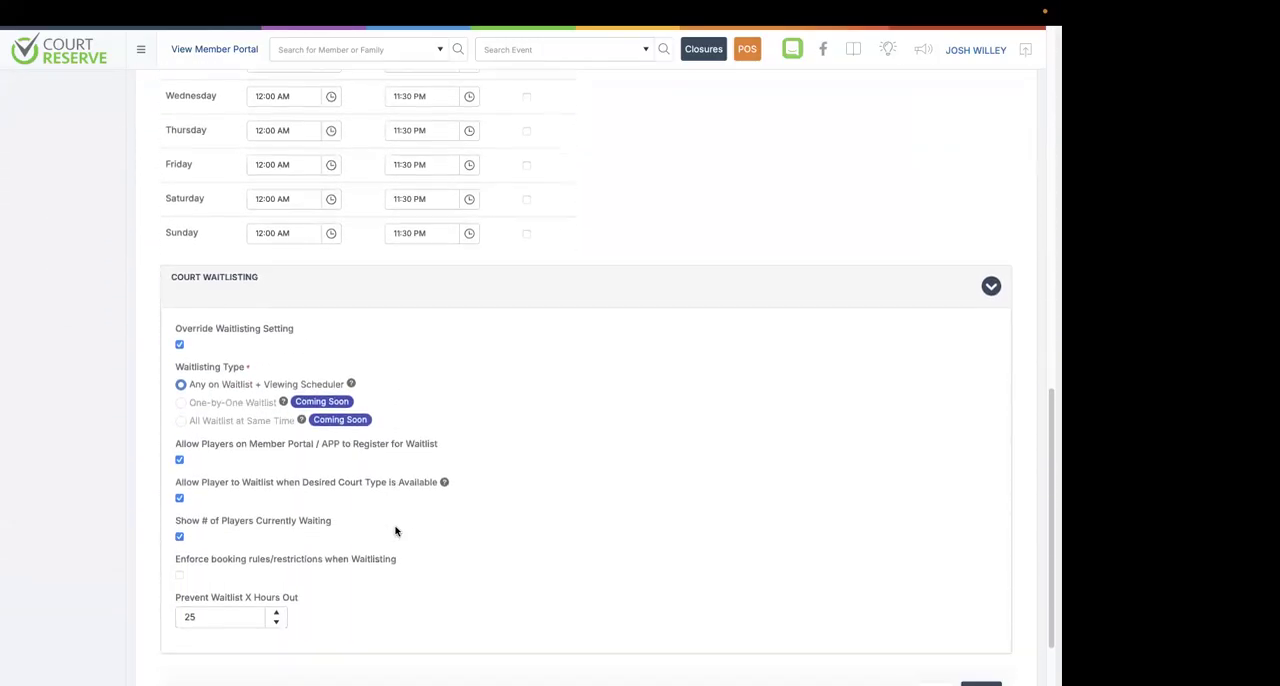
{"action": "left_click", "coordinate": [181, 346]}
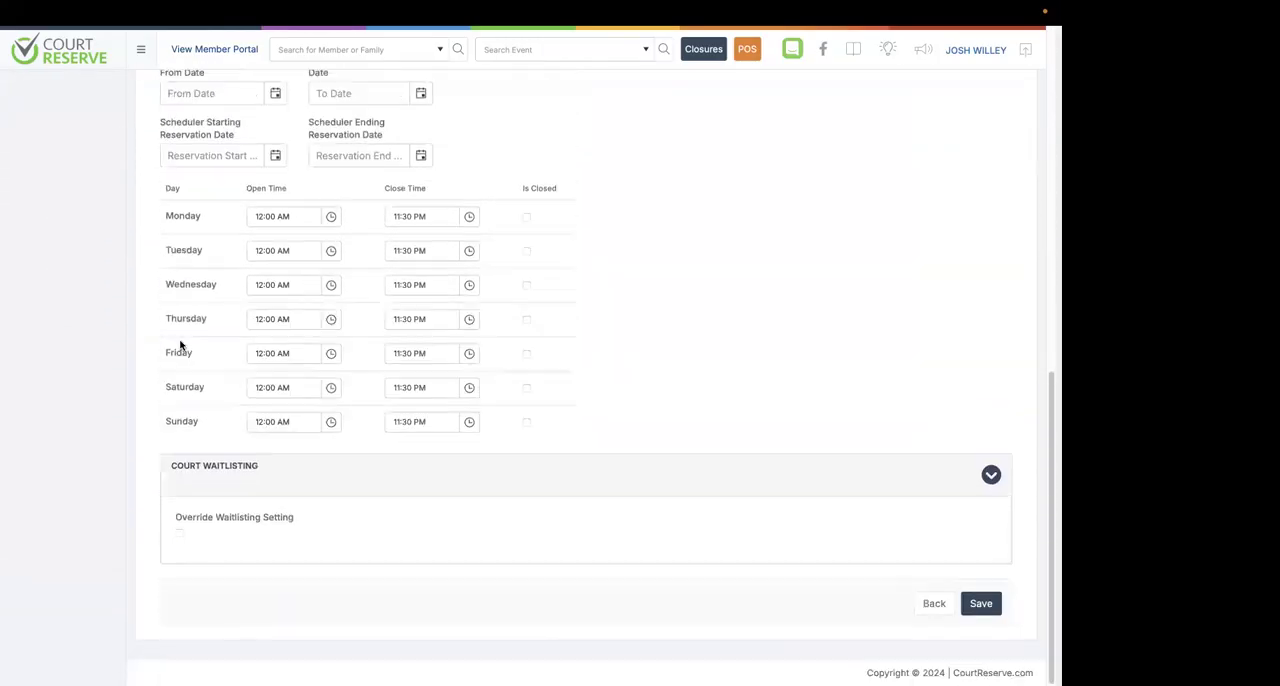
{"action": "left_click", "coordinate": [181, 537]}
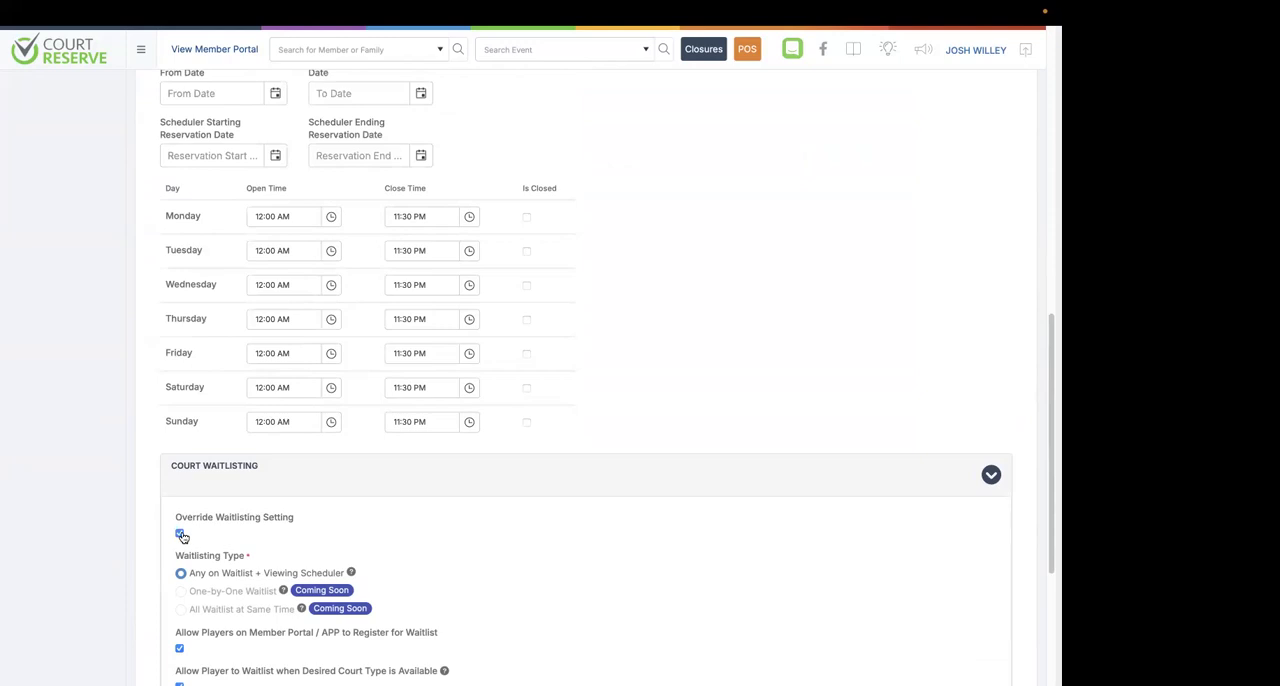
Review the scheduler's Court Waitlisting override options and save the custom scheduler.
{"action": "scroll", "coordinate": [181, 537], "scroll_direction": "down", "scroll_amount": 3}
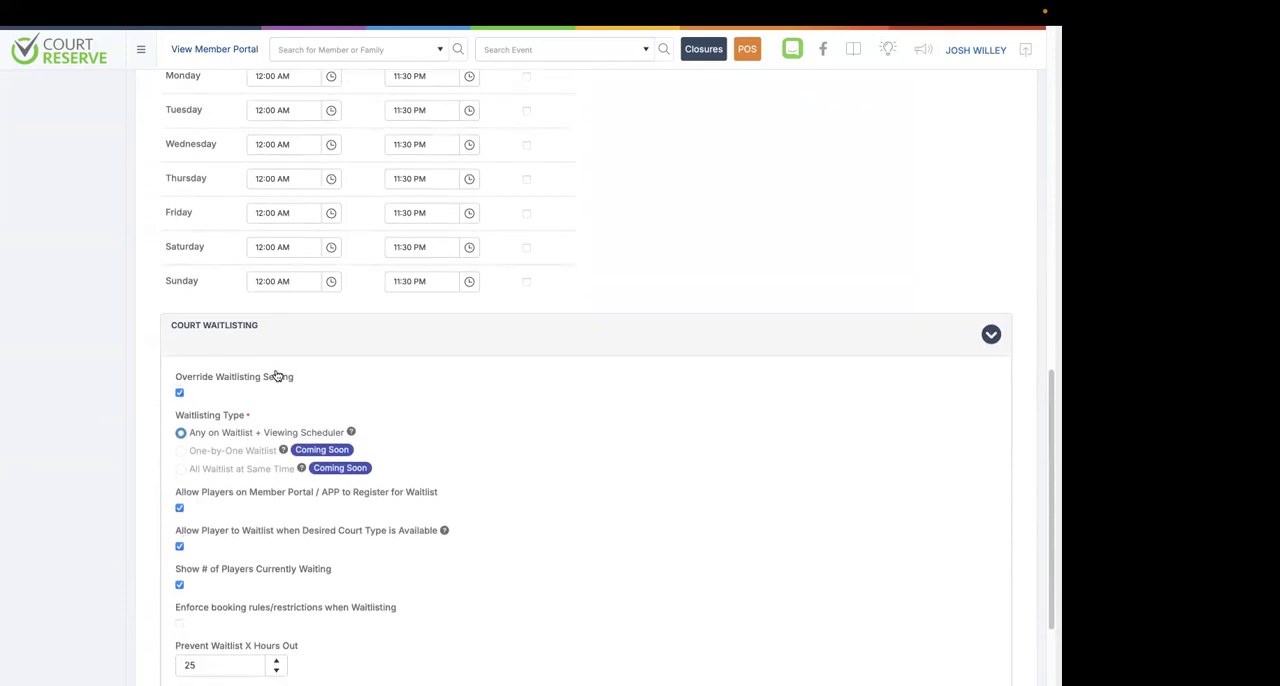
{"action": "scroll", "coordinate": [277, 375], "scroll_direction": "down", "scroll_amount": 2}
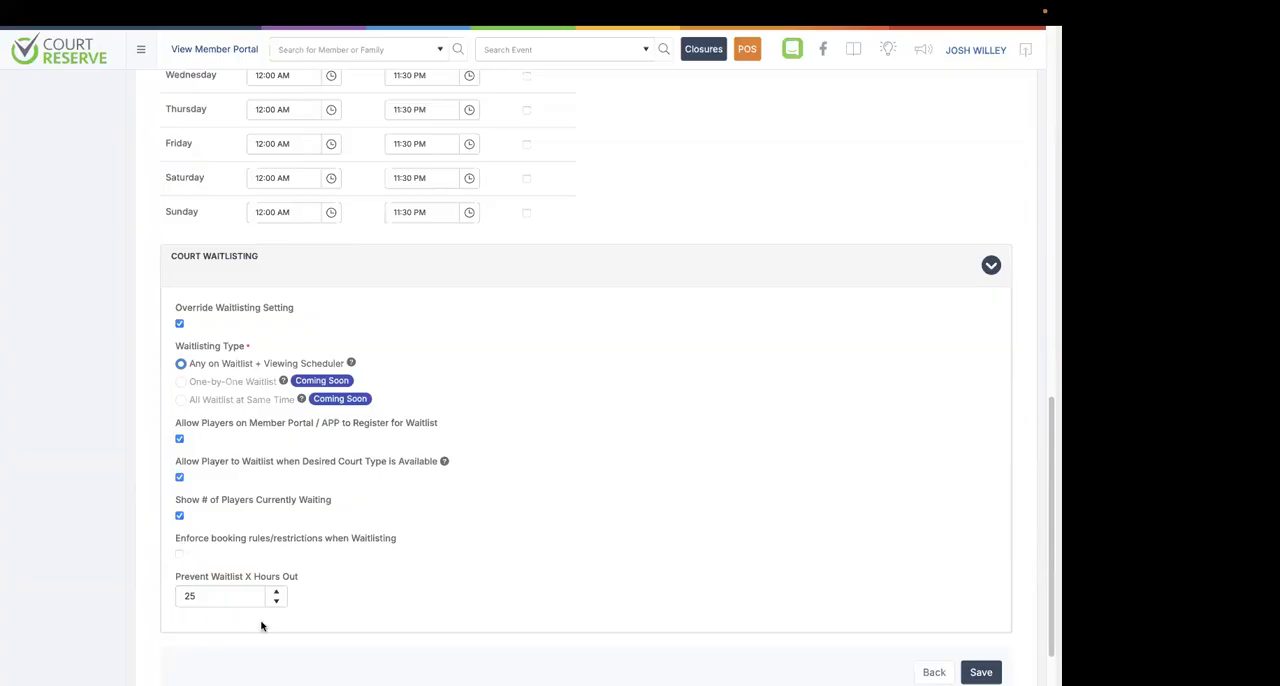
{"action": "scroll", "coordinate": [265, 618], "scroll_direction": "down", "scroll_amount": 1}
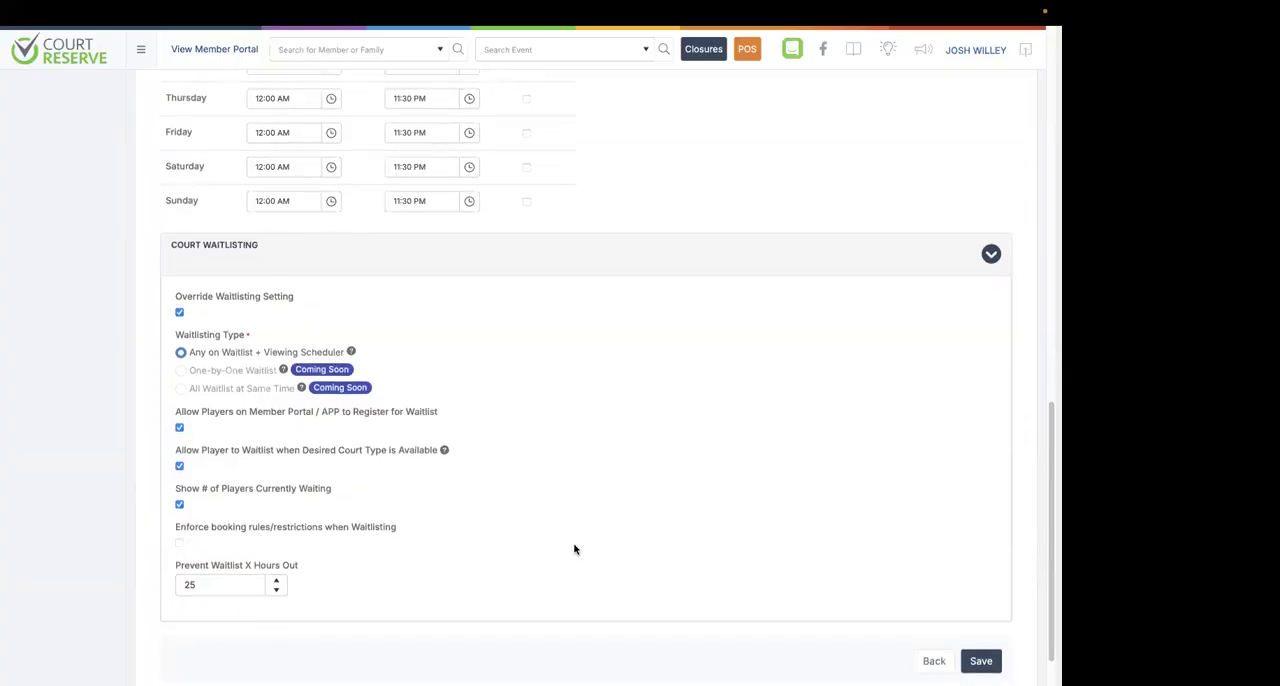
{"action": "scroll", "coordinate": [574, 549], "scroll_direction": "down", "scroll_amount": 2}
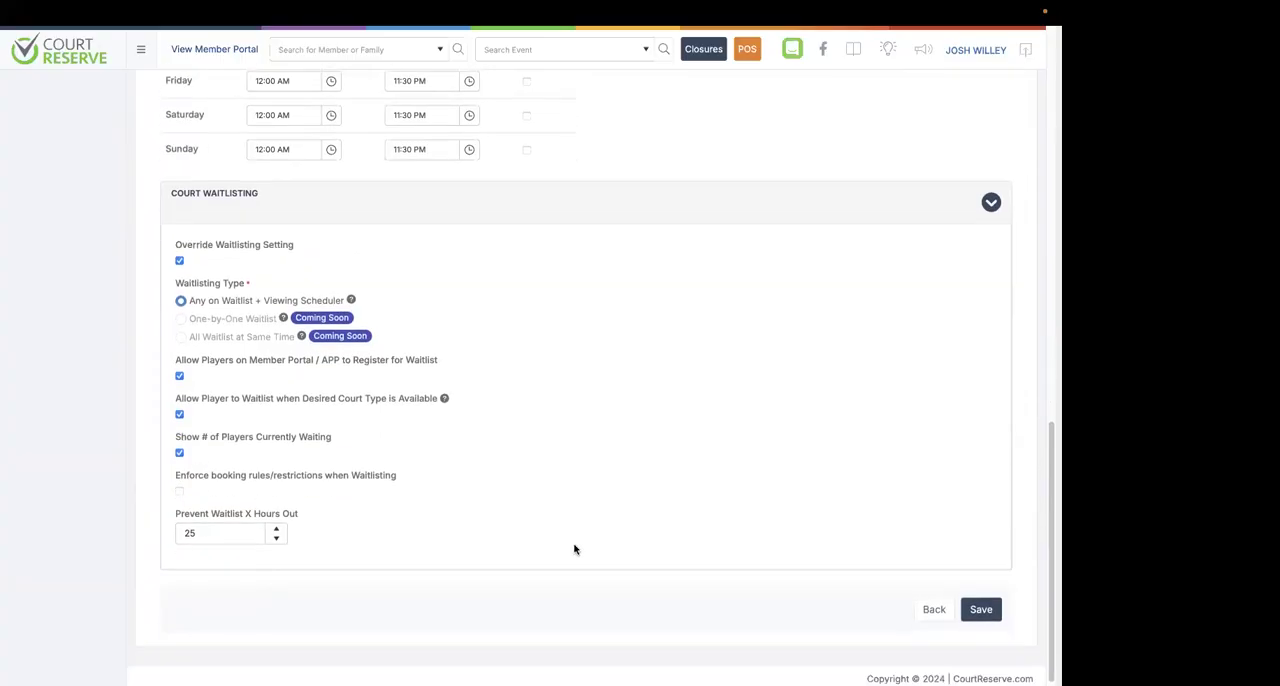
{"action": "left_click", "coordinate": [978, 610]}
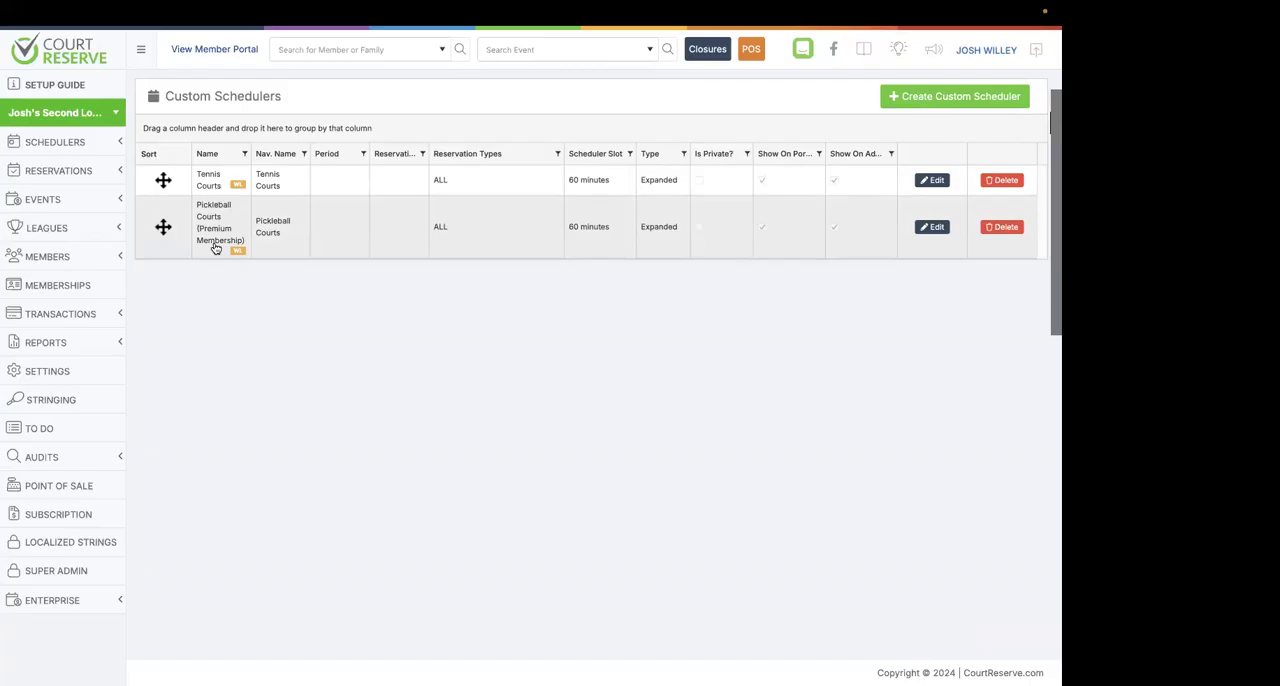
Open the Private Lessons scheduler for editing from Book a Pro Setup in the instructor settings.
{"action": "left_click", "coordinate": [35, 374]}
{"action": "scroll", "coordinate": [191, 486], "scroll_direction": "down", "scroll_amount": 1}
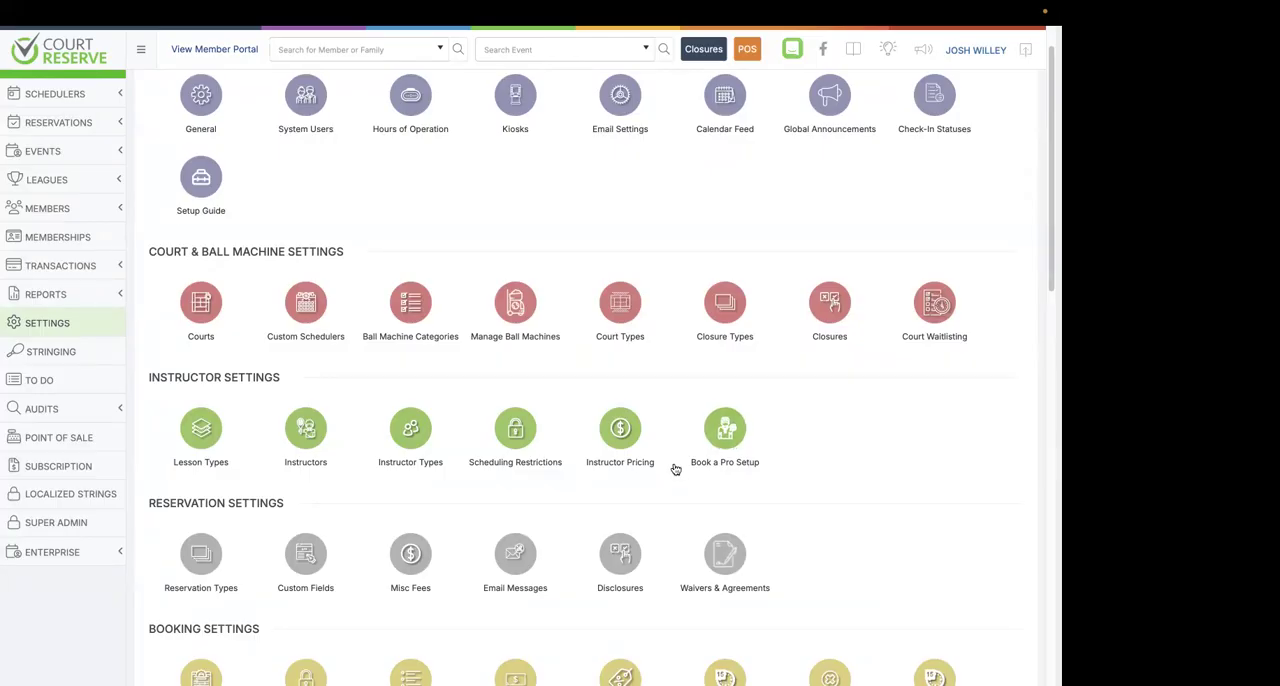
{"action": "left_click", "coordinate": [725, 432]}
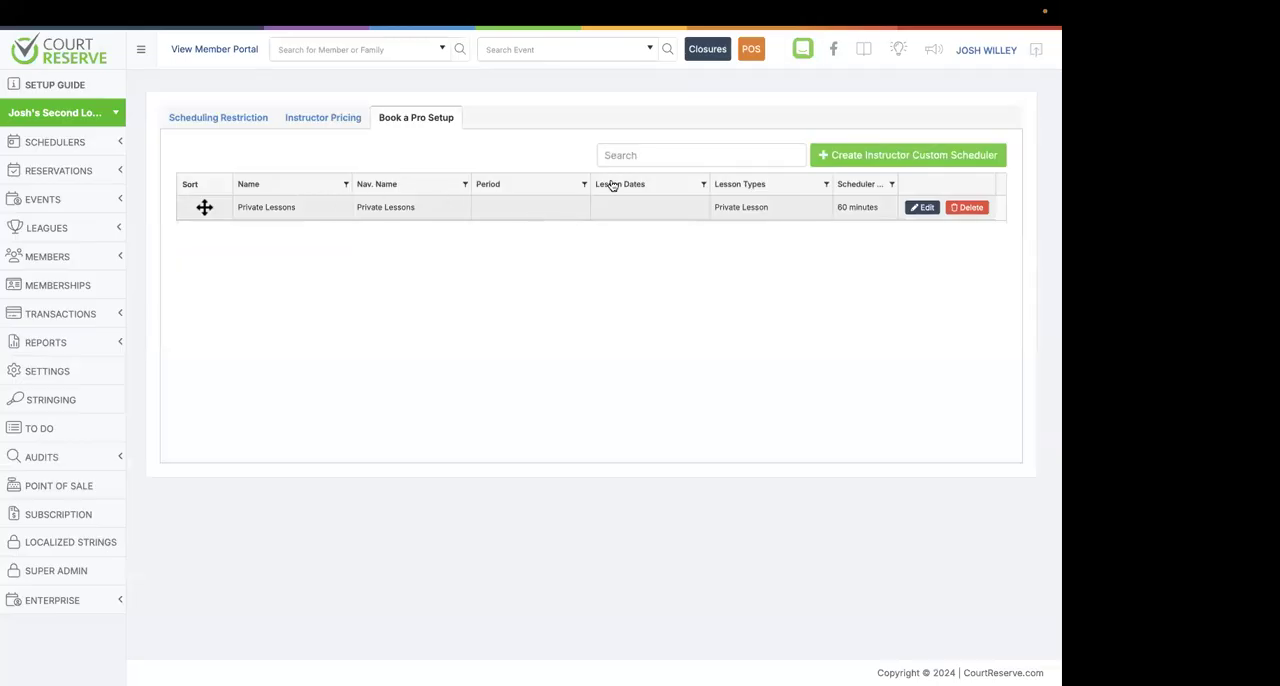
{"action": "left_click", "coordinate": [925, 209]}
{"action": "scroll", "coordinate": [695, 255], "scroll_direction": "down", "scroll_amount": 1}
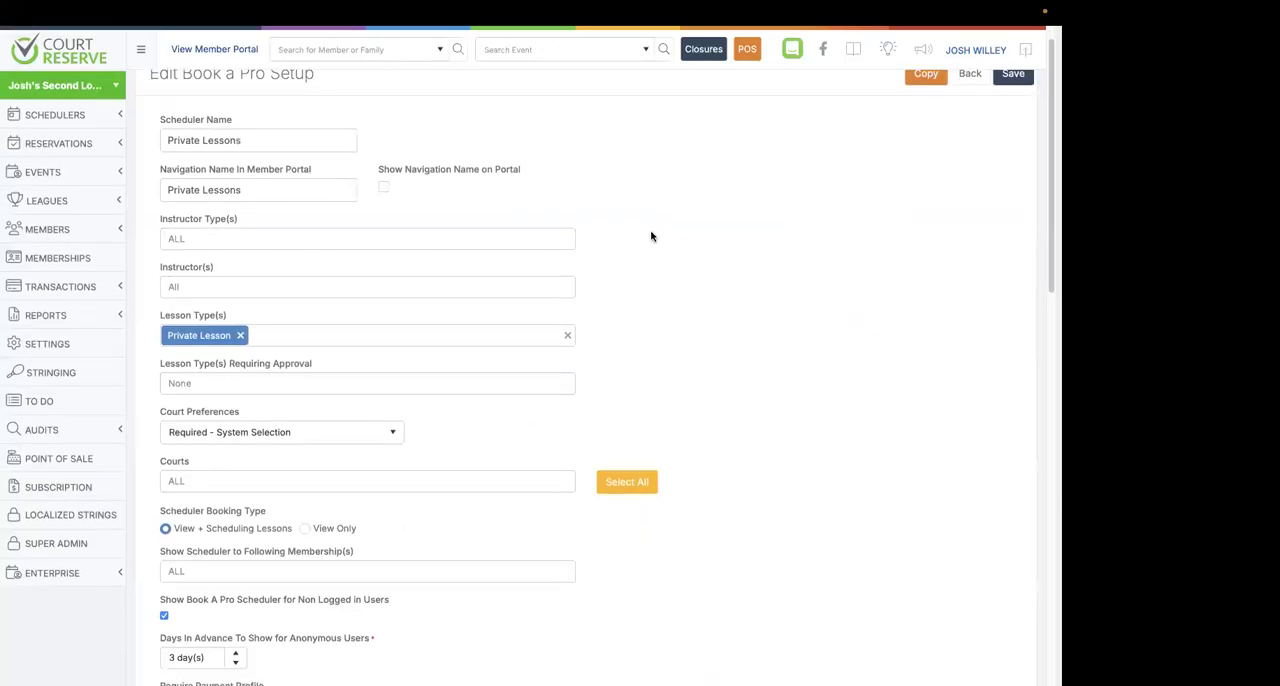
{"action": "scroll", "coordinate": [651, 236], "scroll_direction": "up", "scroll_amount": 1}
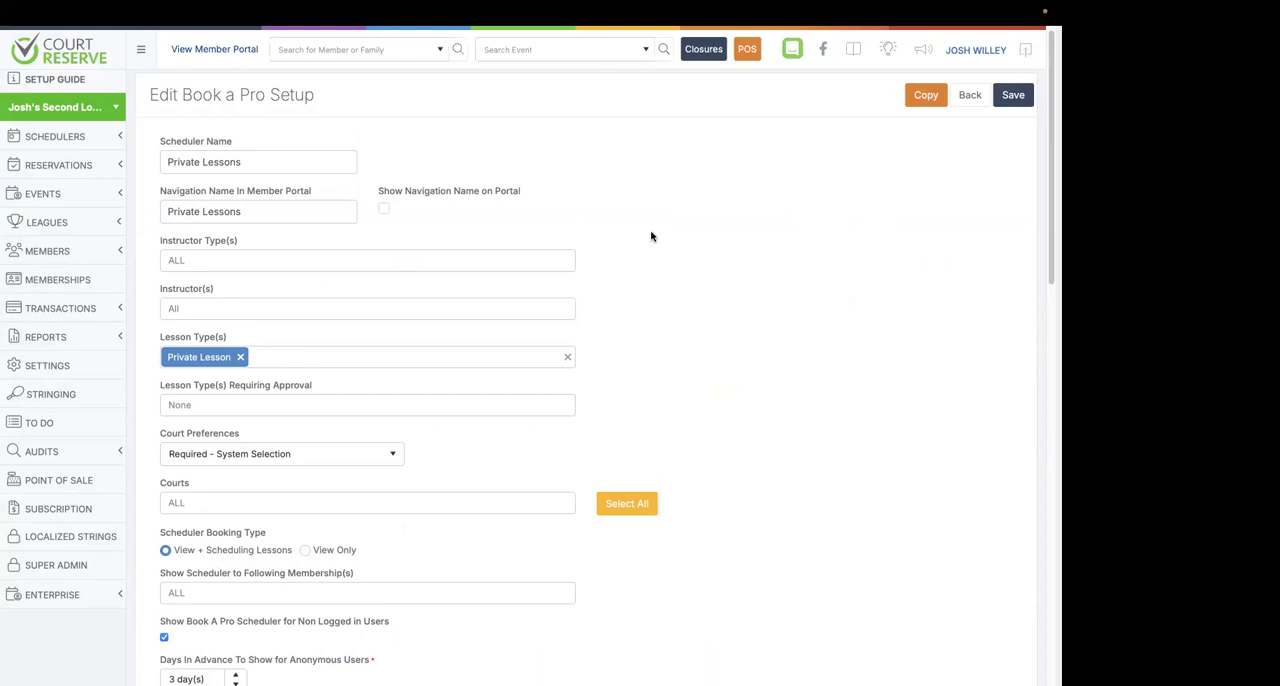
Examine the available choices for Instructor Types, Instructors and Lesson Types in the Private Lessons setup.
{"action": "left_click", "coordinate": [448, 260]}
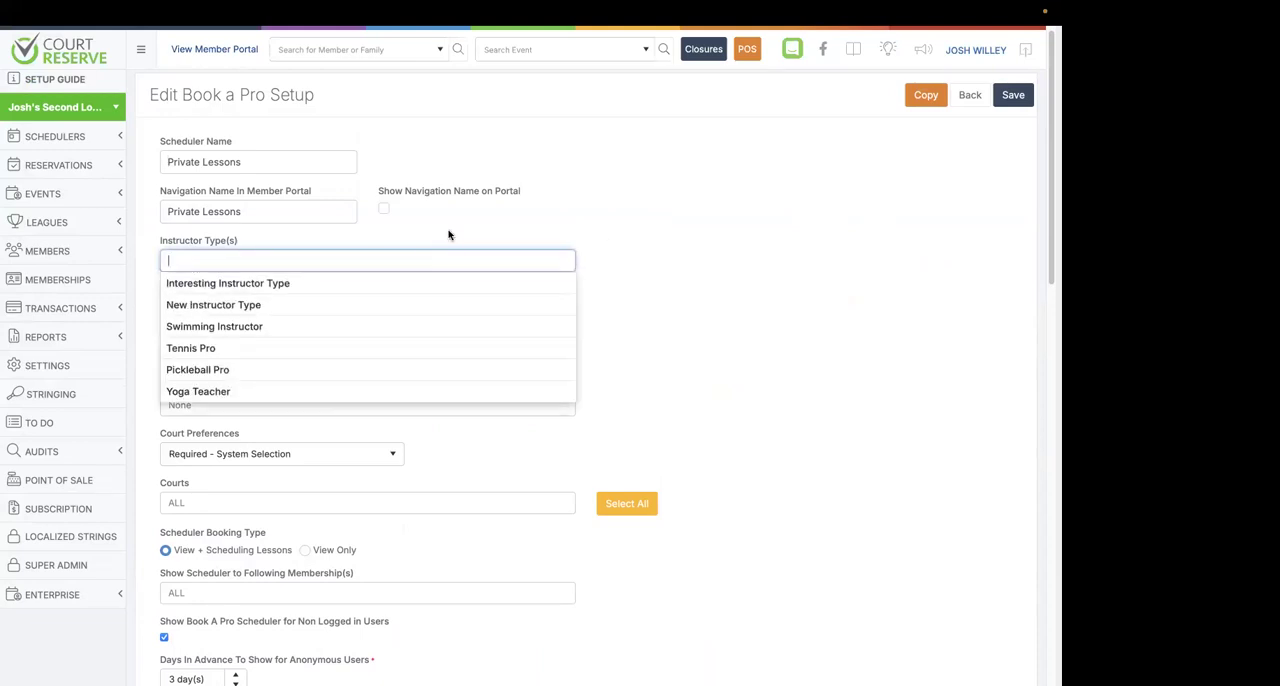
{"action": "left_click", "coordinate": [450, 234]}
{"action": "left_click", "coordinate": [413, 306]}
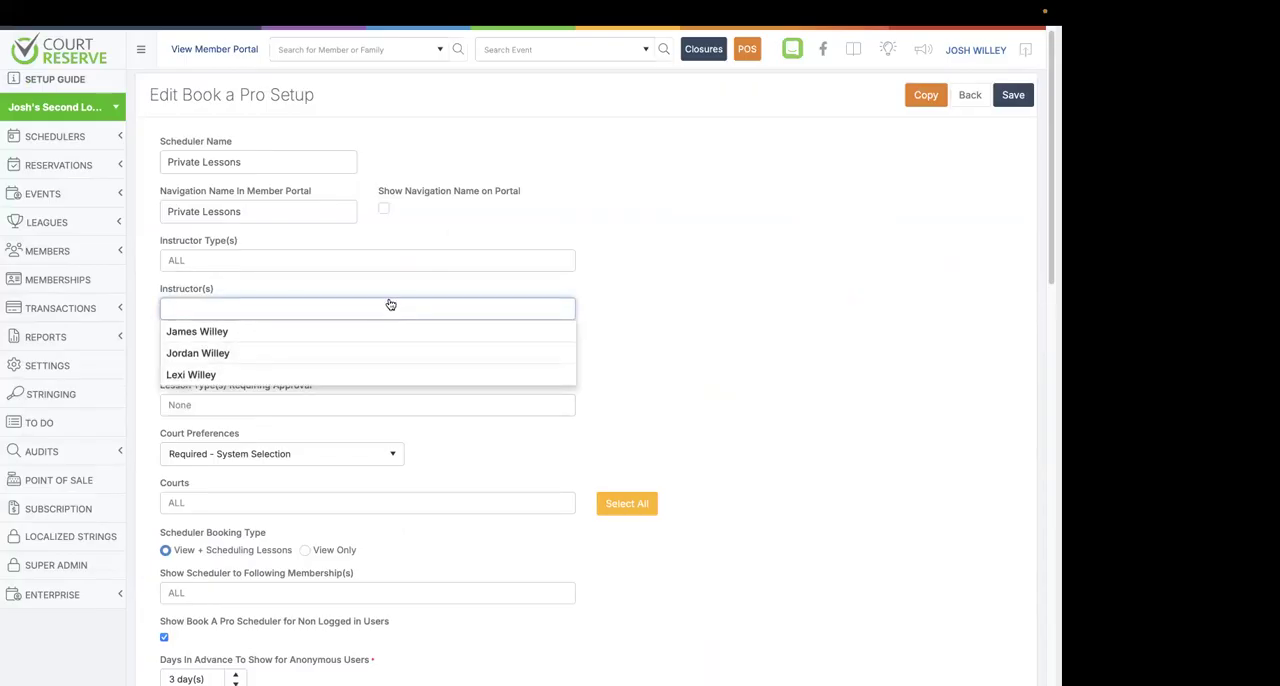
{"action": "left_click", "coordinate": [391, 284]}
{"action": "left_click", "coordinate": [375, 358]}
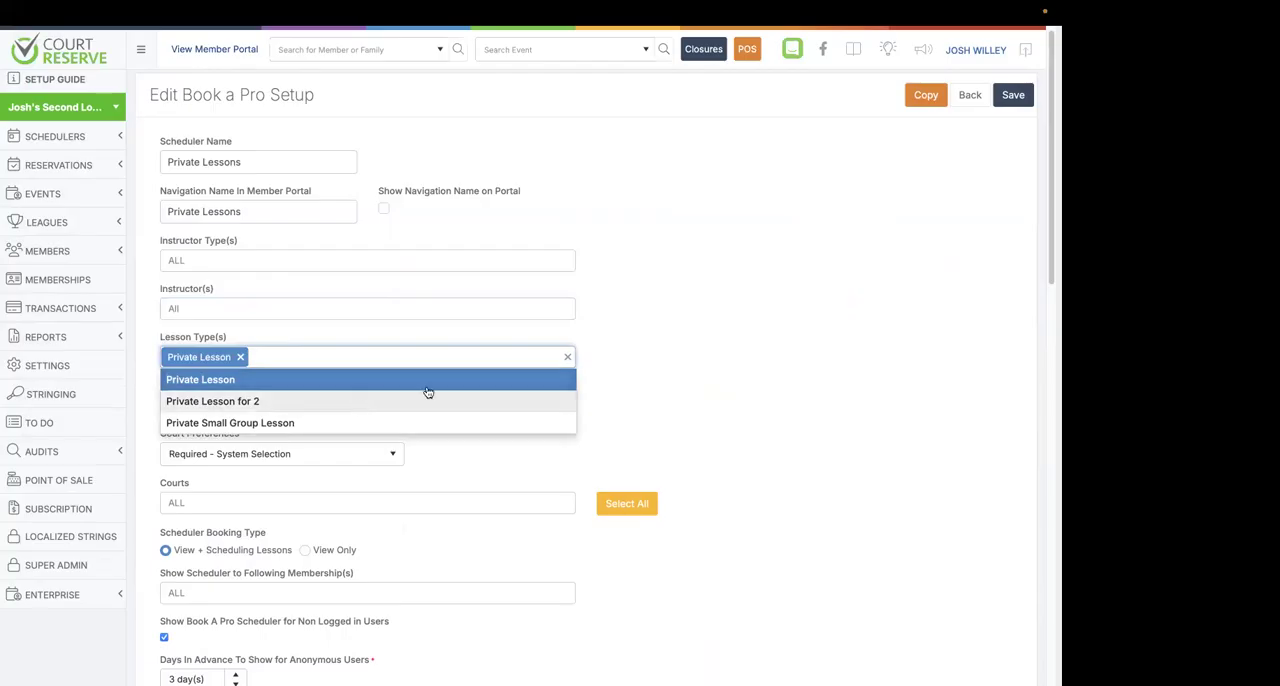
{"action": "left_click", "coordinate": [566, 357]}
Look over the court, membership and payment settings, and examine the Instructor Types choices again.
{"action": "scroll", "coordinate": [566, 357], "scroll_direction": "down", "scroll_amount": 1}
{"action": "scroll", "coordinate": [566, 357], "scroll_direction": "down", "scroll_amount": 1}
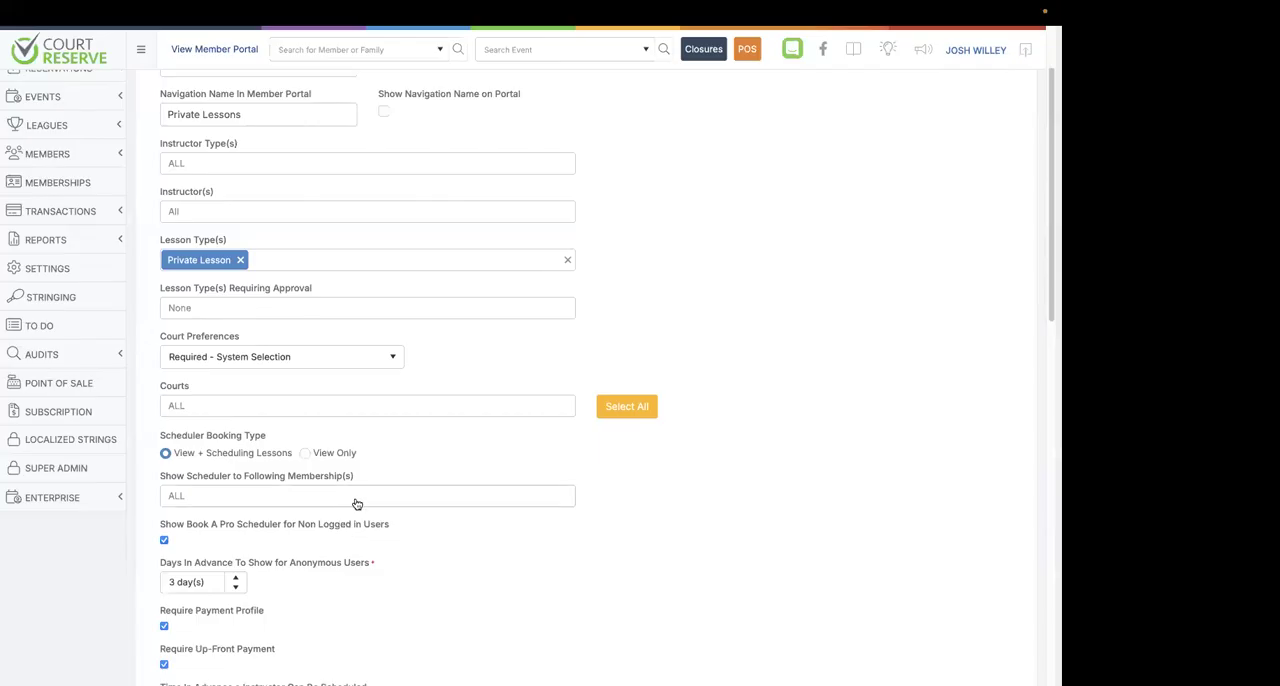
{"action": "scroll", "coordinate": [660, 346], "scroll_direction": "up", "scroll_amount": 2}
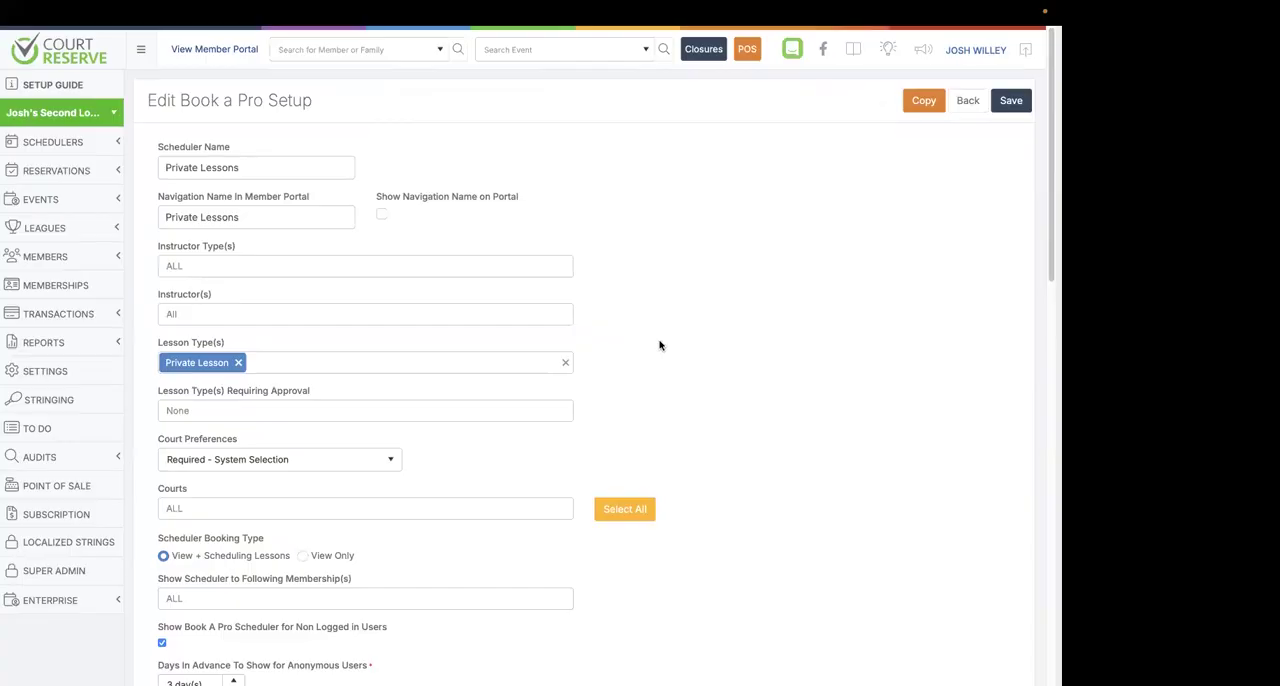
{"action": "left_click", "coordinate": [530, 272]}
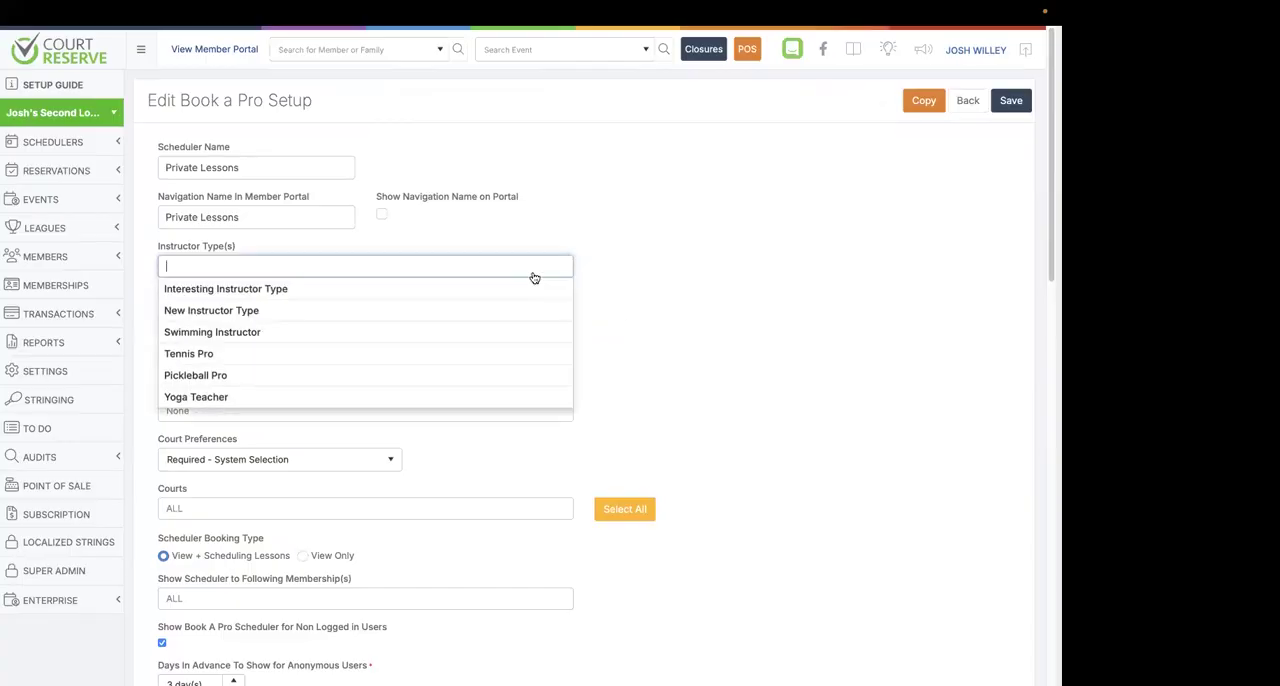
{"action": "left_click", "coordinate": [631, 259]}
Remove Private Lesson from Lesson Types so the scheduler covers all lesson types.
{"action": "scroll", "coordinate": [605, 335], "scroll_direction": "down", "scroll_amount": 1}
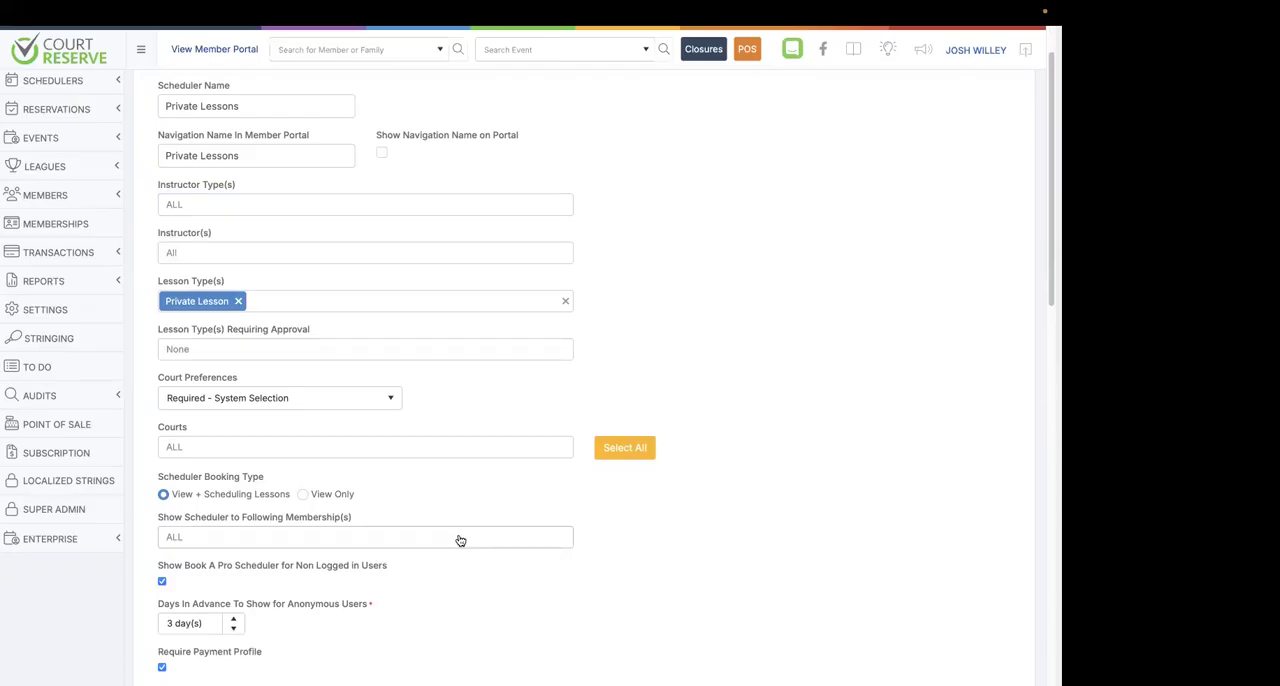
{"action": "scroll", "coordinate": [460, 540], "scroll_direction": "up", "scroll_amount": 1}
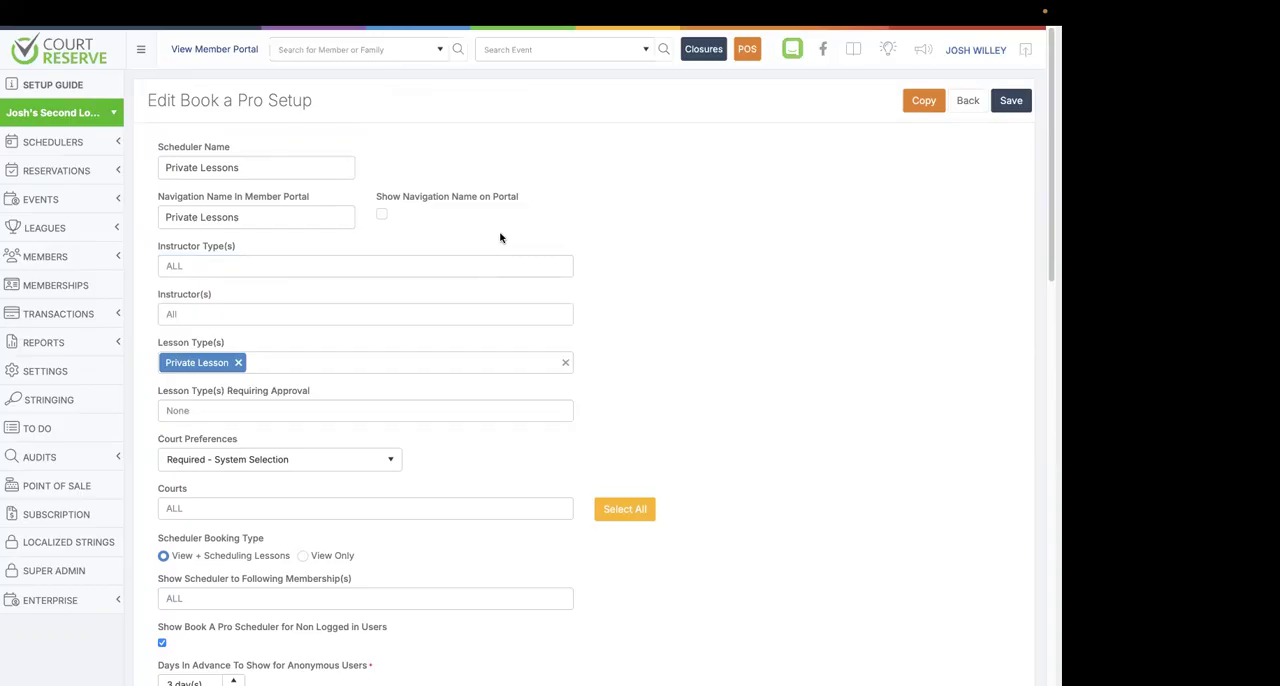
{"action": "left_click", "coordinate": [238, 363]}
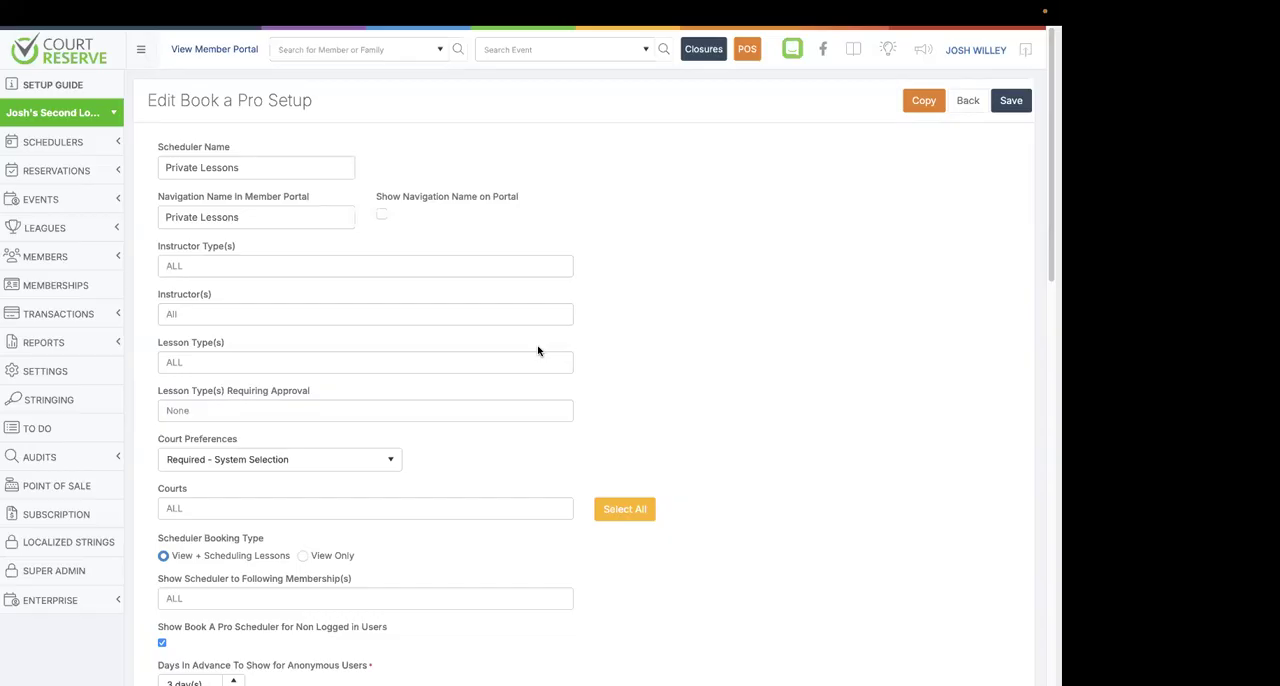
Show the scheduler to Individual Membership, replace that with Premium Membership, and leave the Private Lessons setup without saving.
{"action": "scroll", "coordinate": [538, 351], "scroll_direction": "down", "scroll_amount": 1}
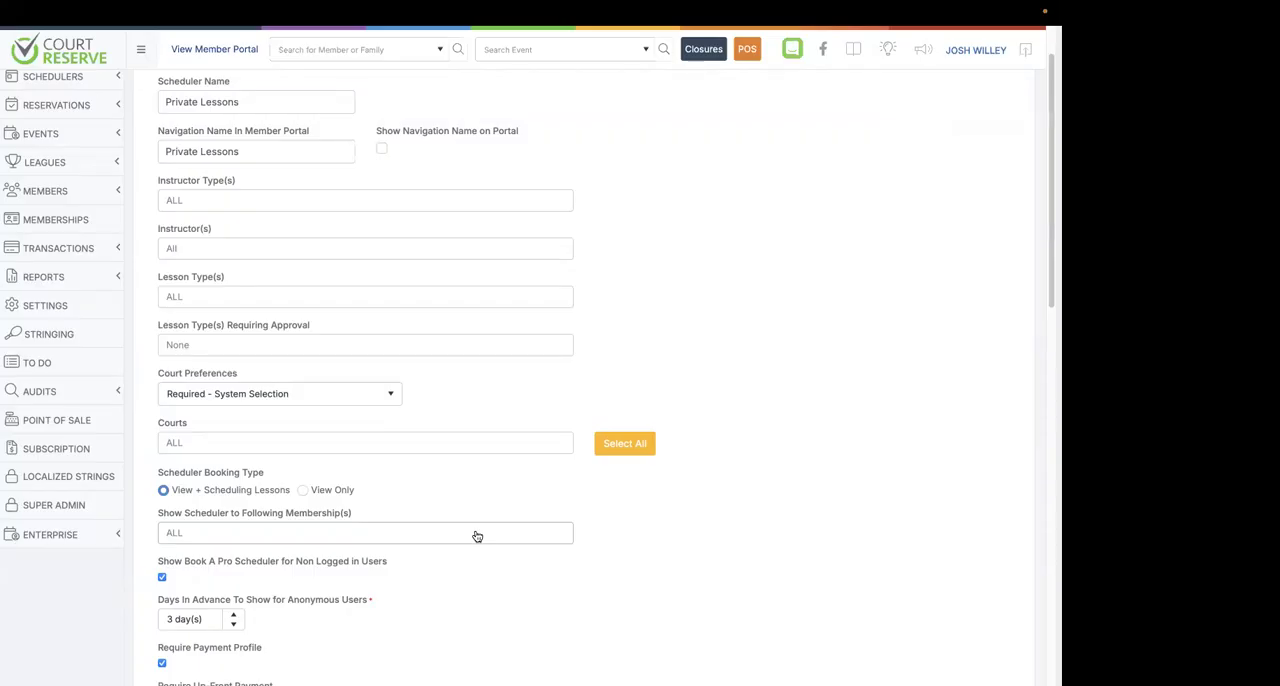
{"action": "scroll", "coordinate": [477, 536], "scroll_direction": "down", "scroll_amount": 1}
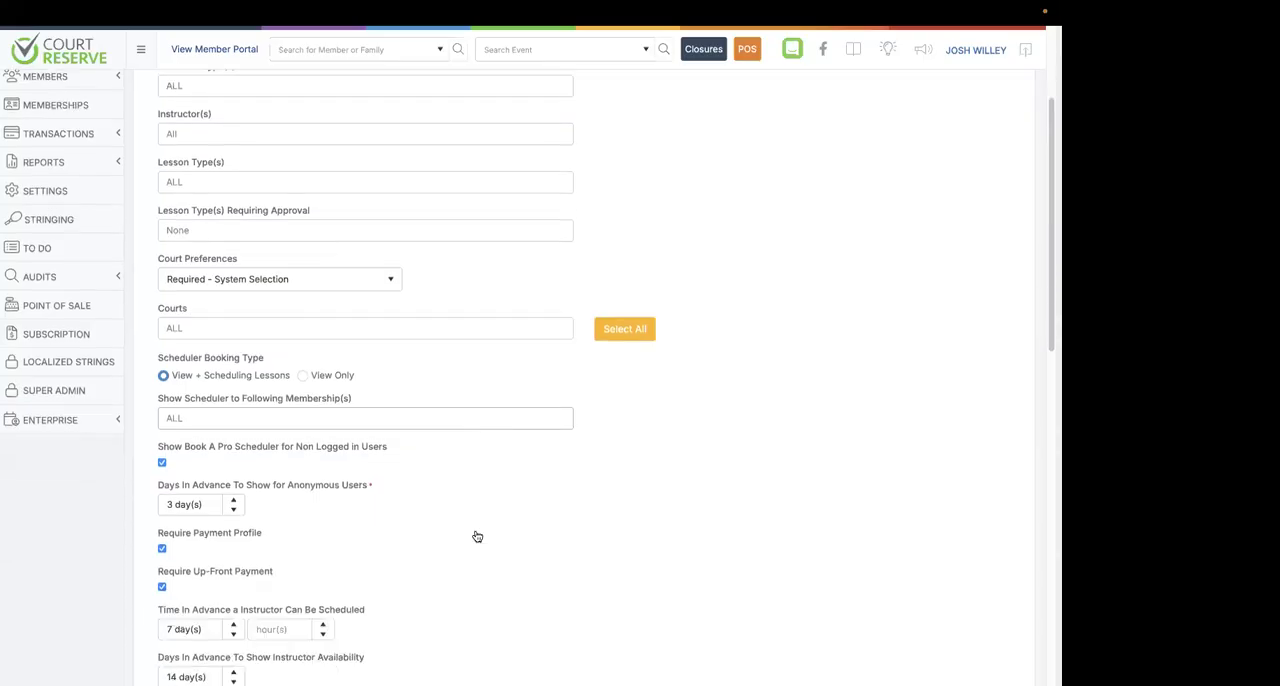
{"action": "left_click", "coordinate": [443, 422]}
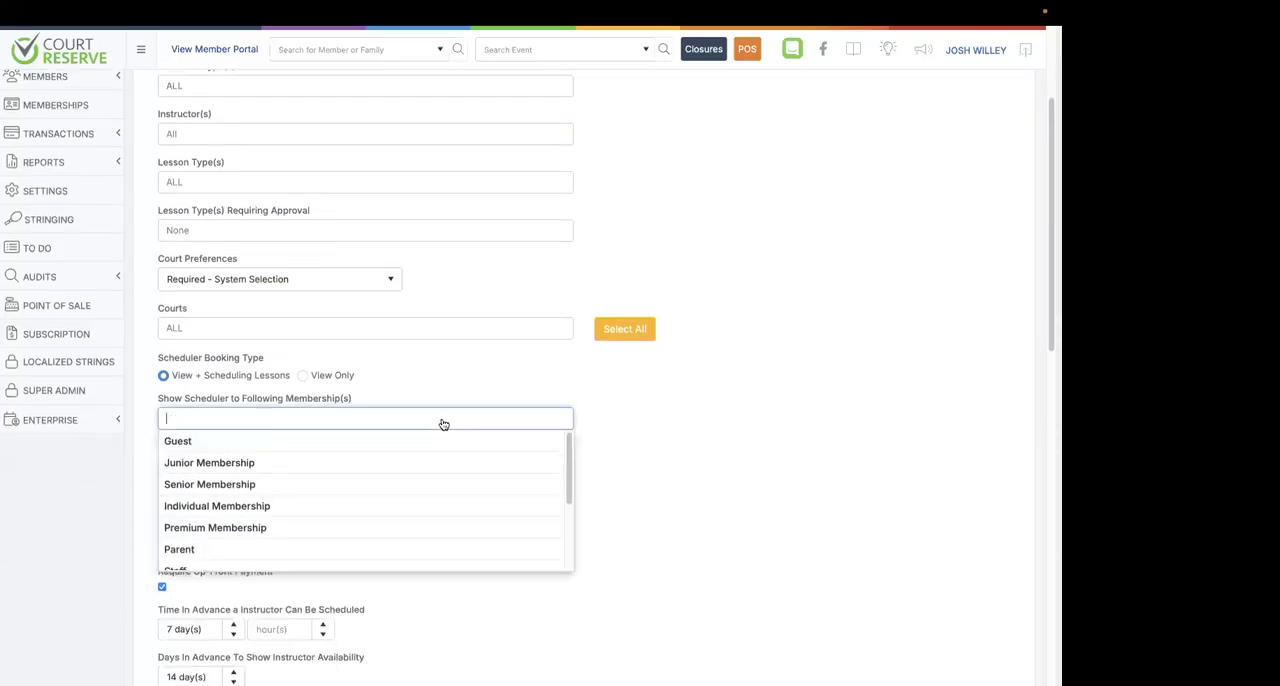
{"action": "left_click", "coordinate": [346, 506]}
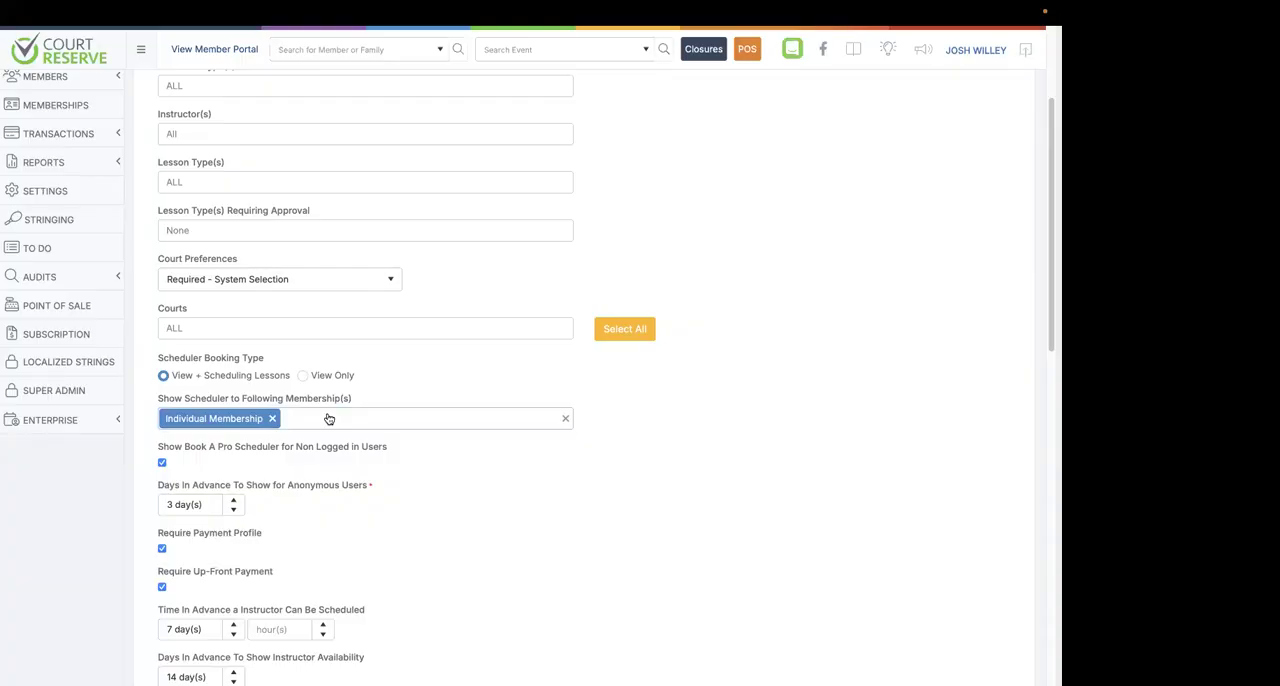
{"action": "left_click", "coordinate": [369, 429]}
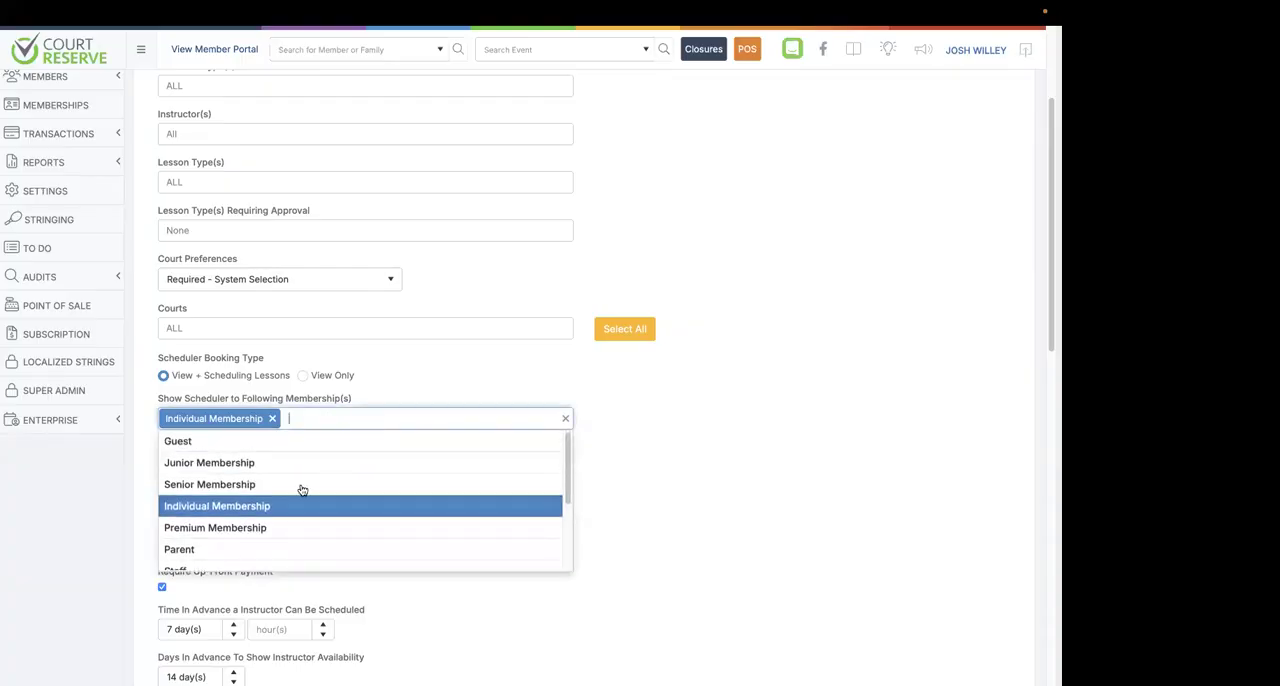
{"action": "left_click", "coordinate": [262, 533]}
{"action": "left_click", "coordinate": [272, 418]}
{"action": "scroll", "coordinate": [334, 474], "scroll_direction": "down", "scroll_amount": 1}
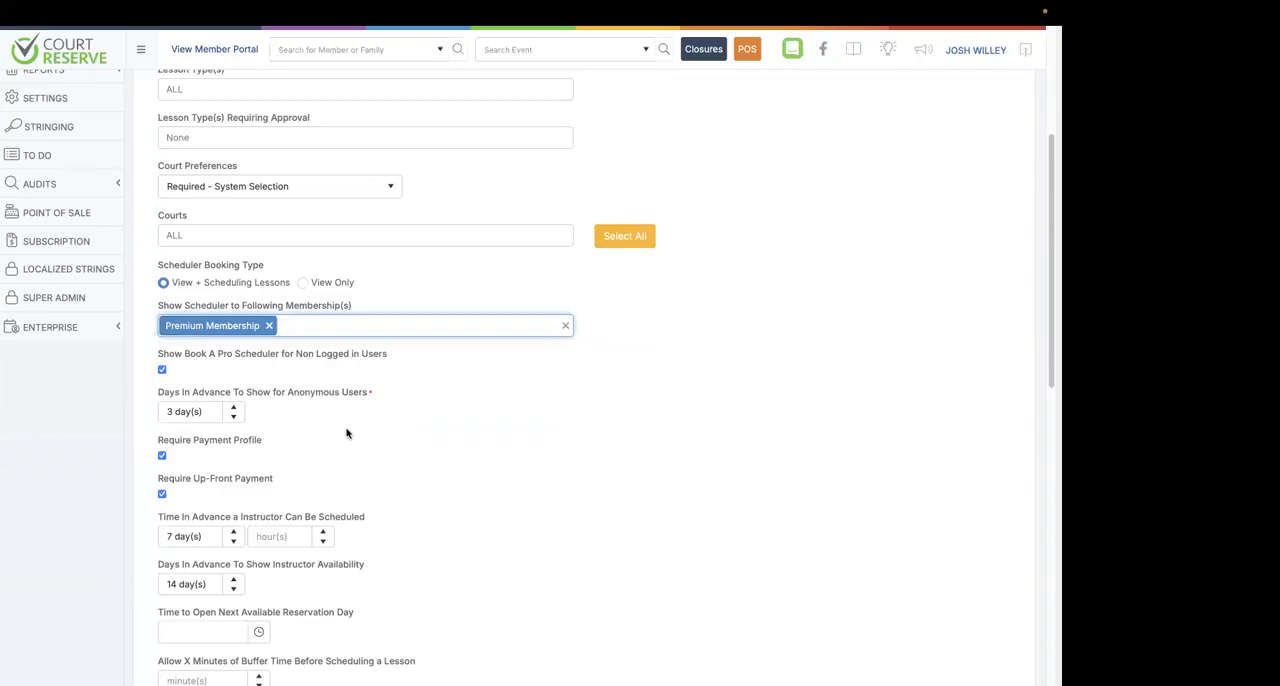
{"action": "left_click", "coordinate": [134, 517]}
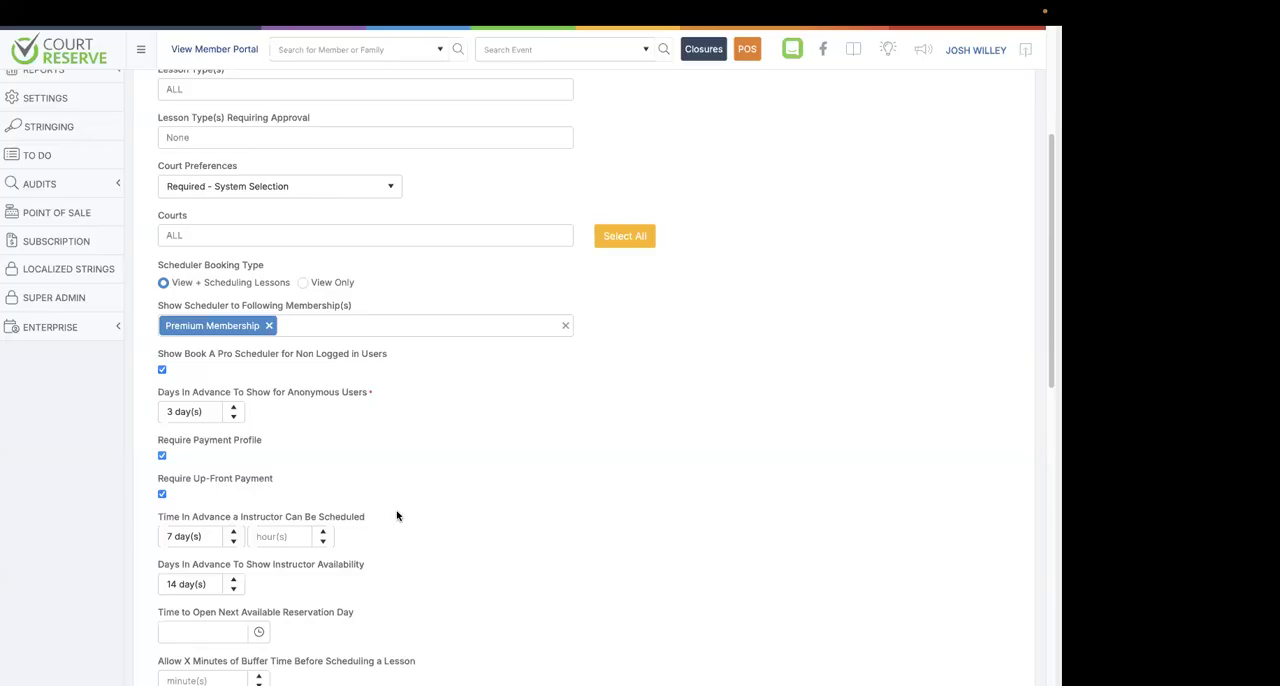
{"action": "scroll", "coordinate": [397, 516], "scroll_direction": "up", "scroll_amount": 3}
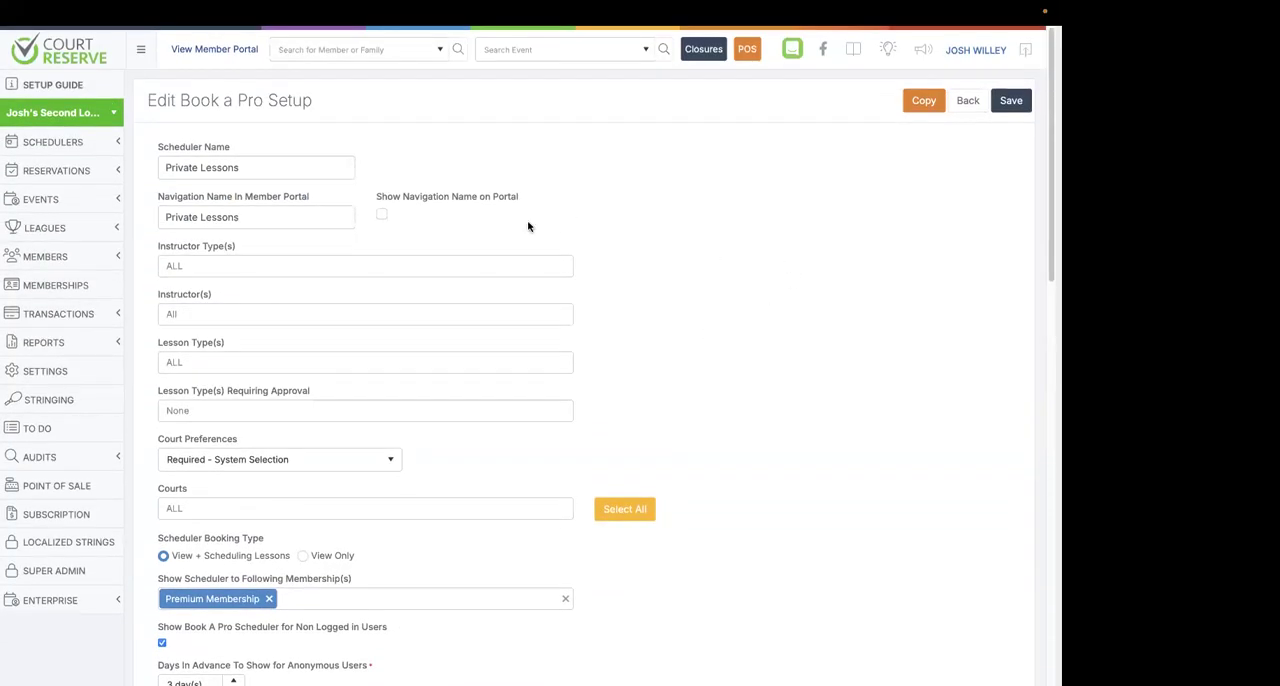
{"action": "left_click", "coordinate": [968, 102]}
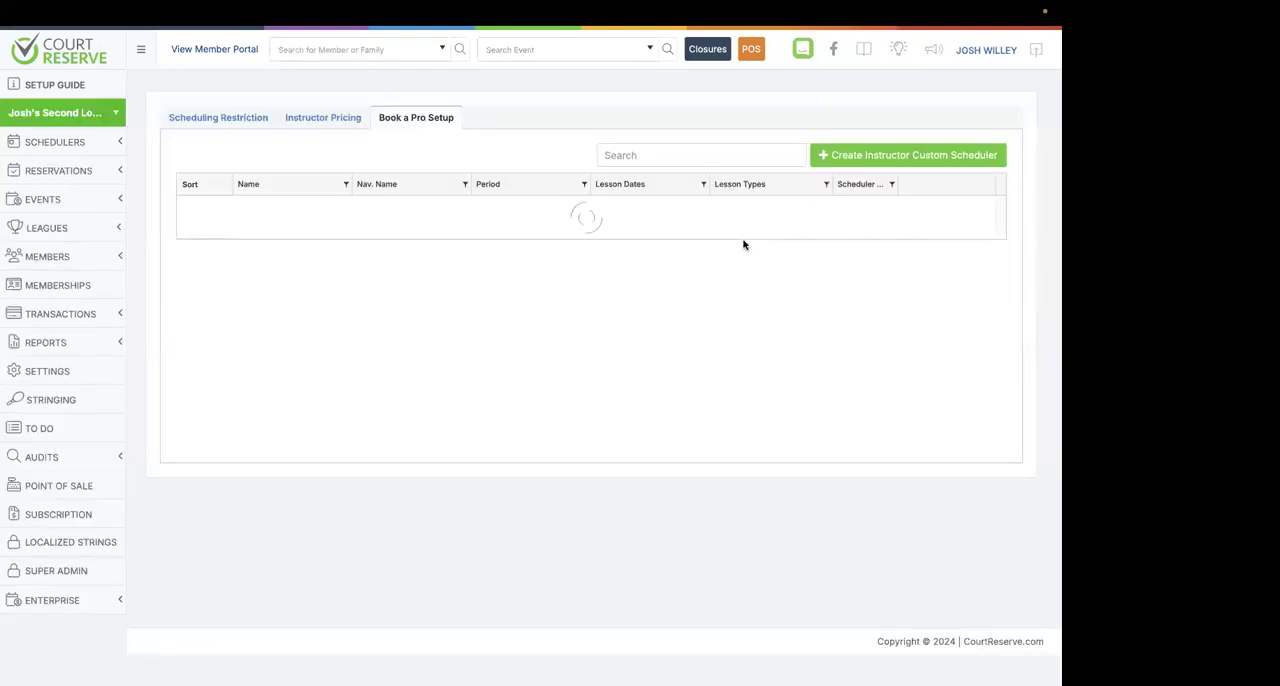
Open the event Defaults settings and enable Allow Waitlist and Auto Register From Waitlist.
{"action": "left_click", "coordinate": [100, 375]}
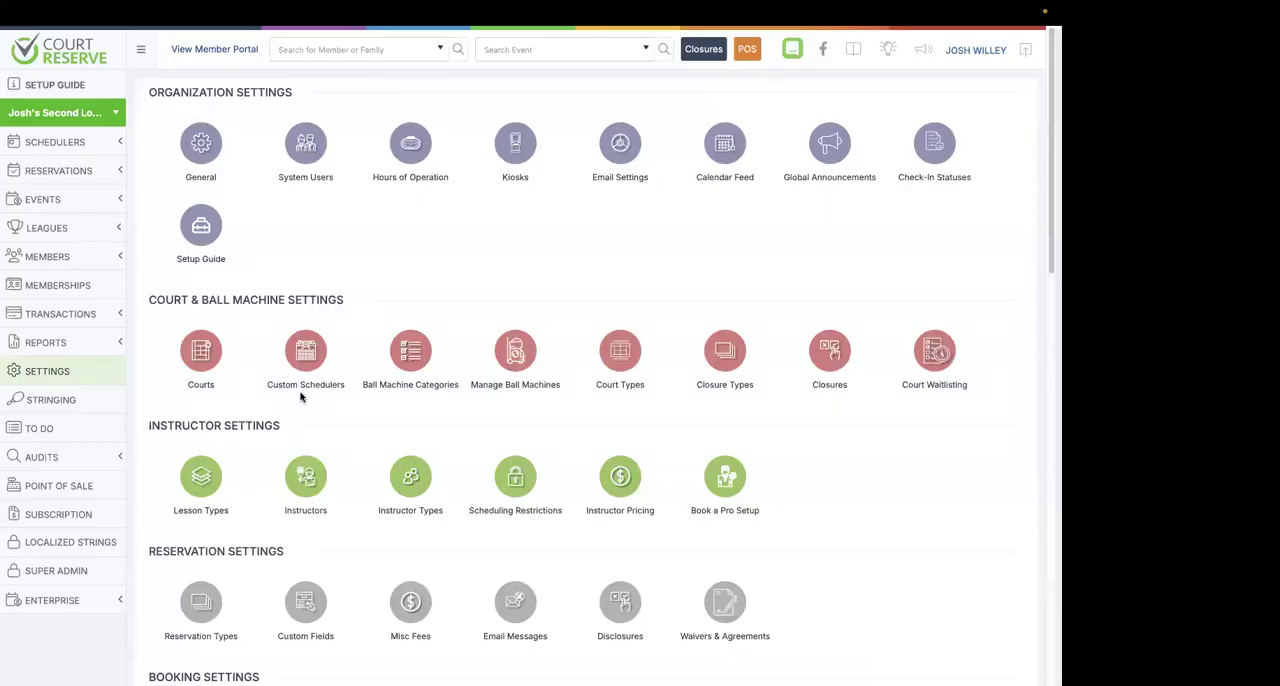
{"action": "scroll", "coordinate": [300, 396], "scroll_direction": "down", "scroll_amount": 2}
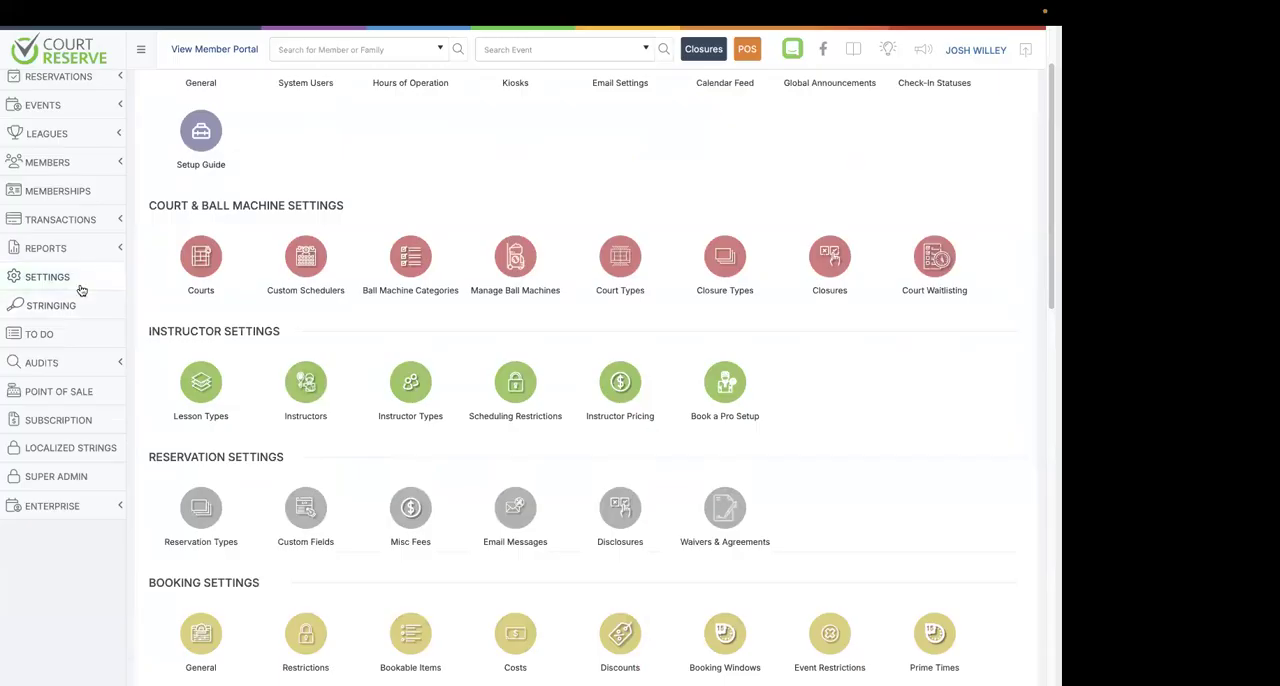
{"action": "scroll", "coordinate": [234, 420], "scroll_direction": "down", "scroll_amount": 6}
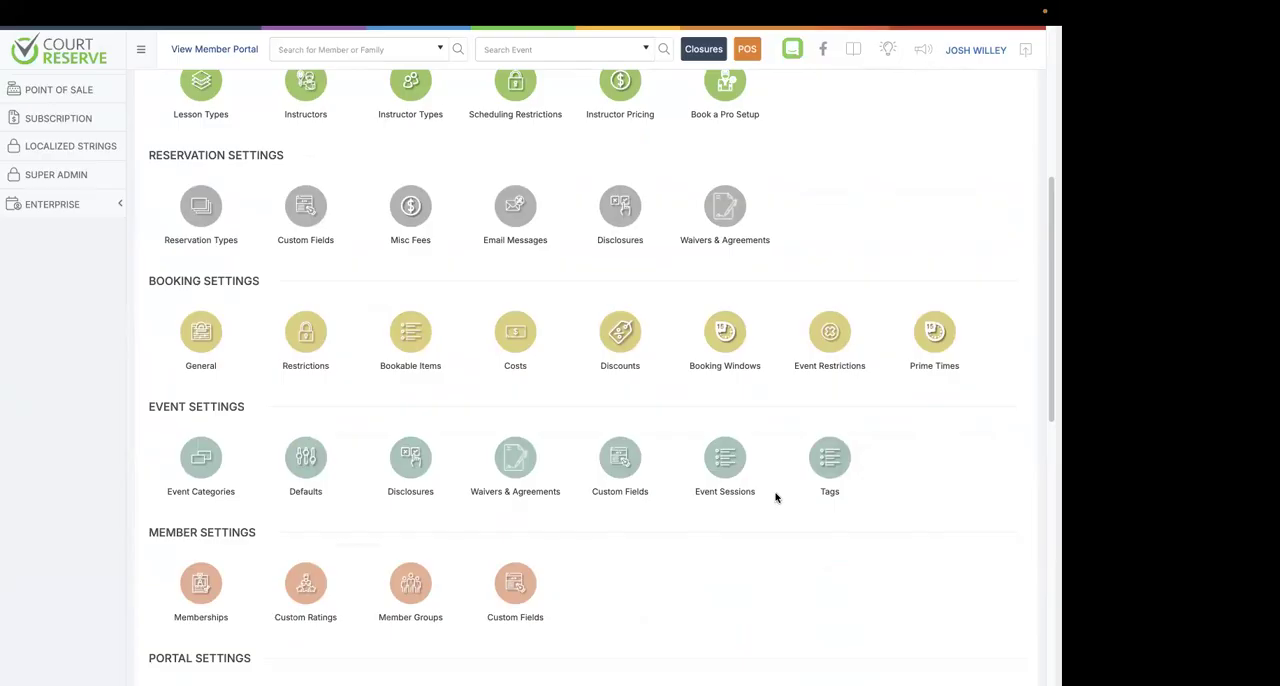
{"action": "left_click", "coordinate": [305, 460]}
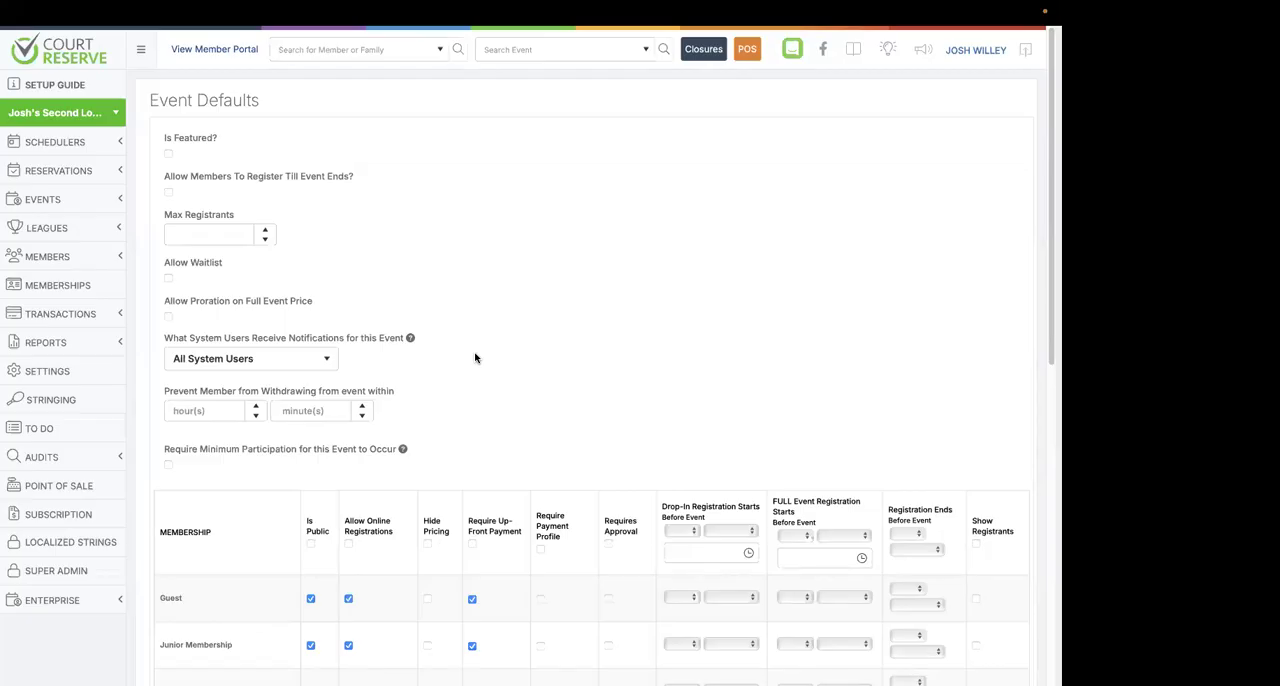
{"action": "left_click", "coordinate": [168, 278]}
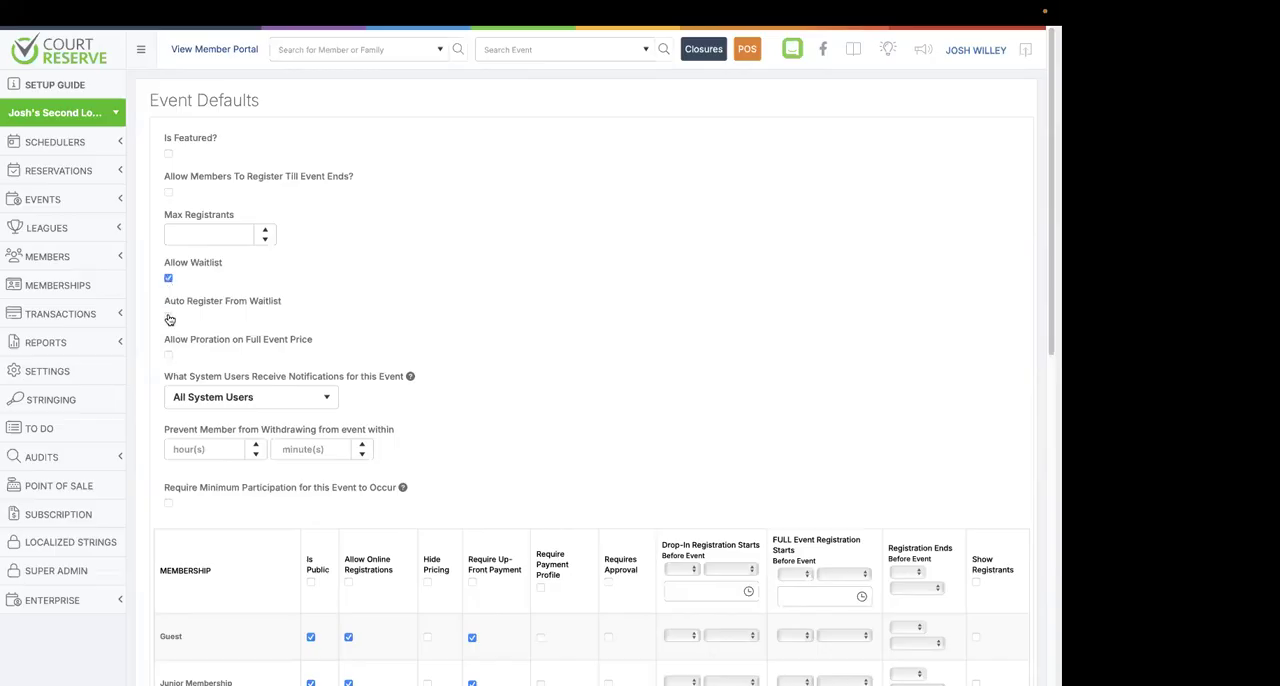
{"action": "left_click", "coordinate": [168, 317]}
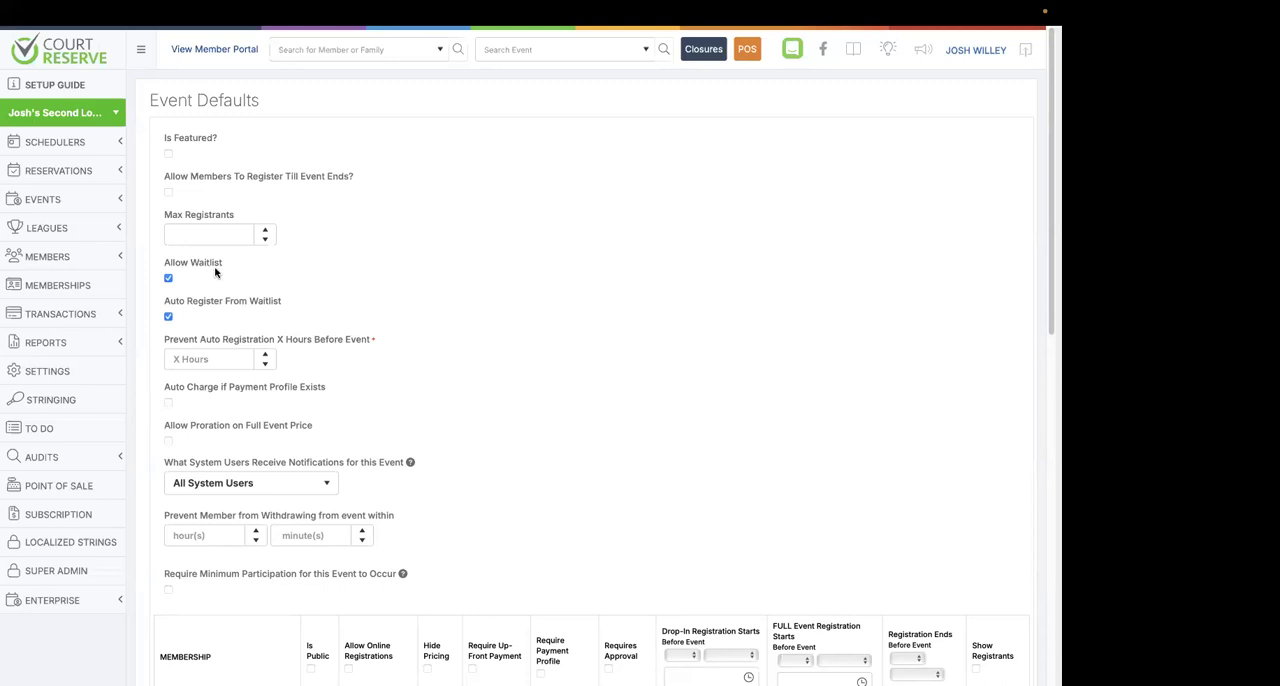
Set the default Max Registrants for events to 25.
{"action": "left_click", "coordinate": [205, 236]}
{"action": "type", "text": "25"}
{"action": "left_click", "coordinate": [407, 275]}
{"action": "scroll", "coordinate": [335, 292], "scroll_direction": "down", "scroll_amount": 1}
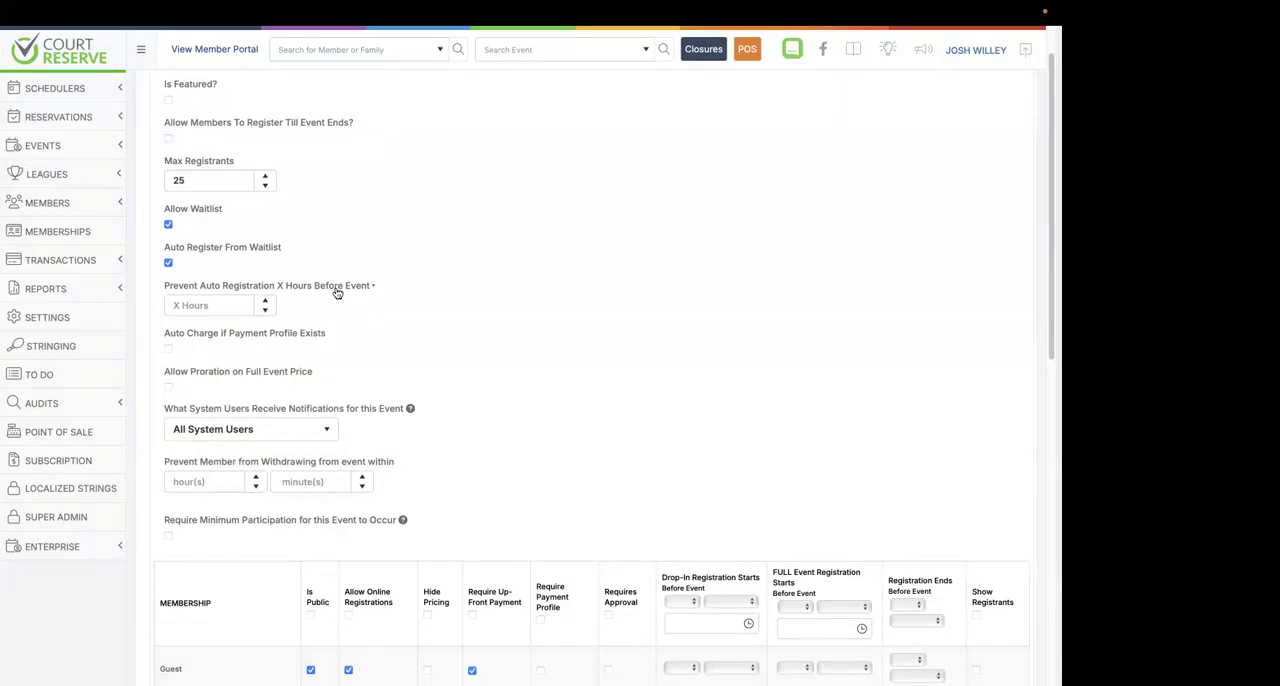
Enable Require Payment Profile for all memberships in the event defaults.
{"action": "scroll", "coordinate": [337, 292], "scroll_direction": "down", "scroll_amount": 8}
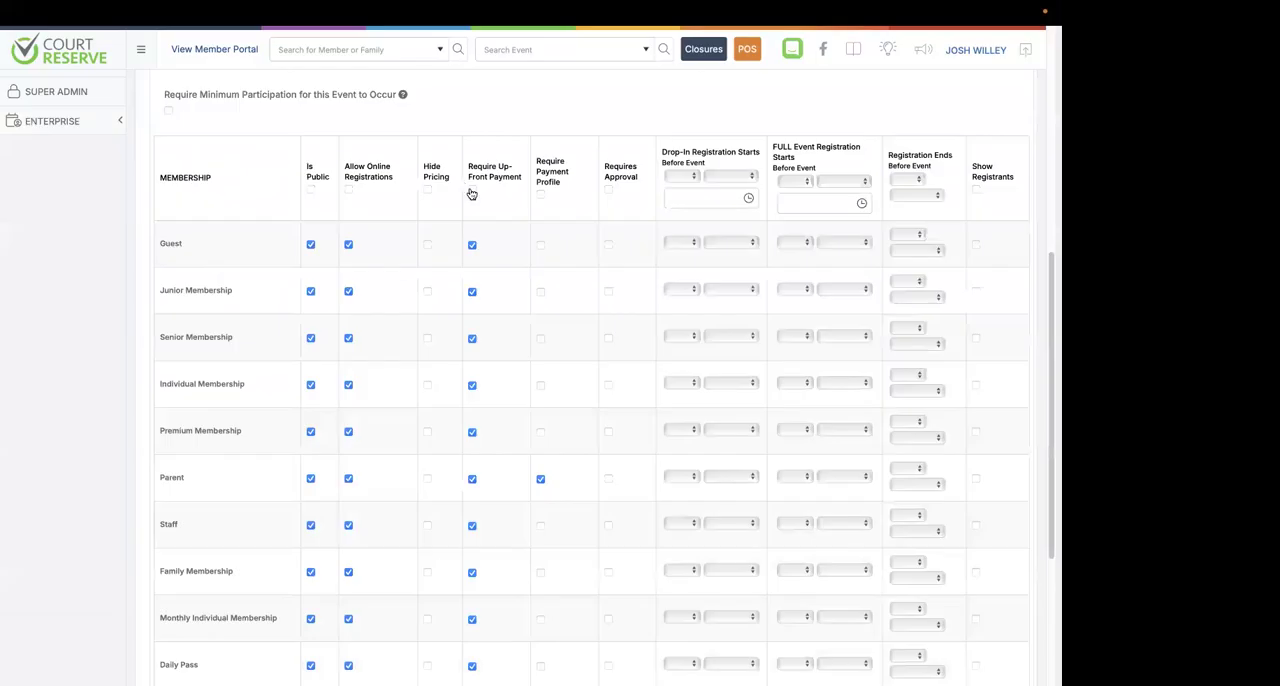
{"action": "left_click", "coordinate": [541, 195]}
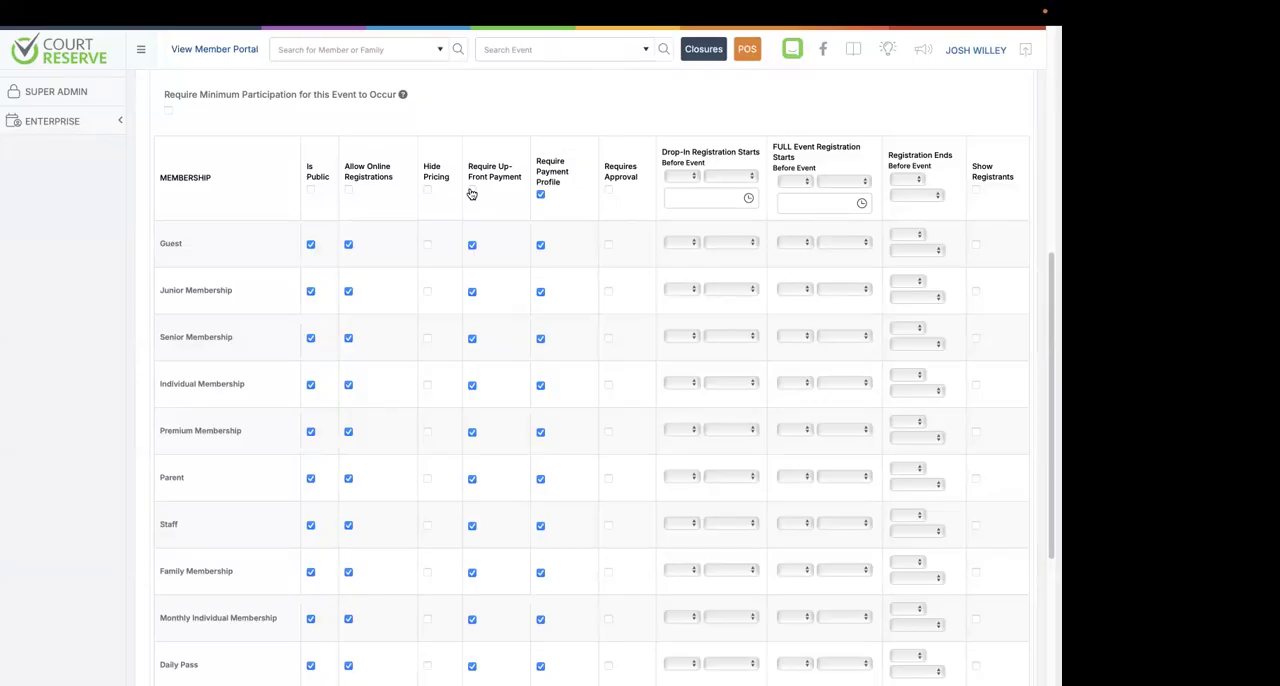
{"action": "scroll", "coordinate": [471, 193], "scroll_direction": "down", "scroll_amount": 1}
{"action": "scroll", "coordinate": [471, 193], "scroll_direction": "up", "scroll_amount": 10}
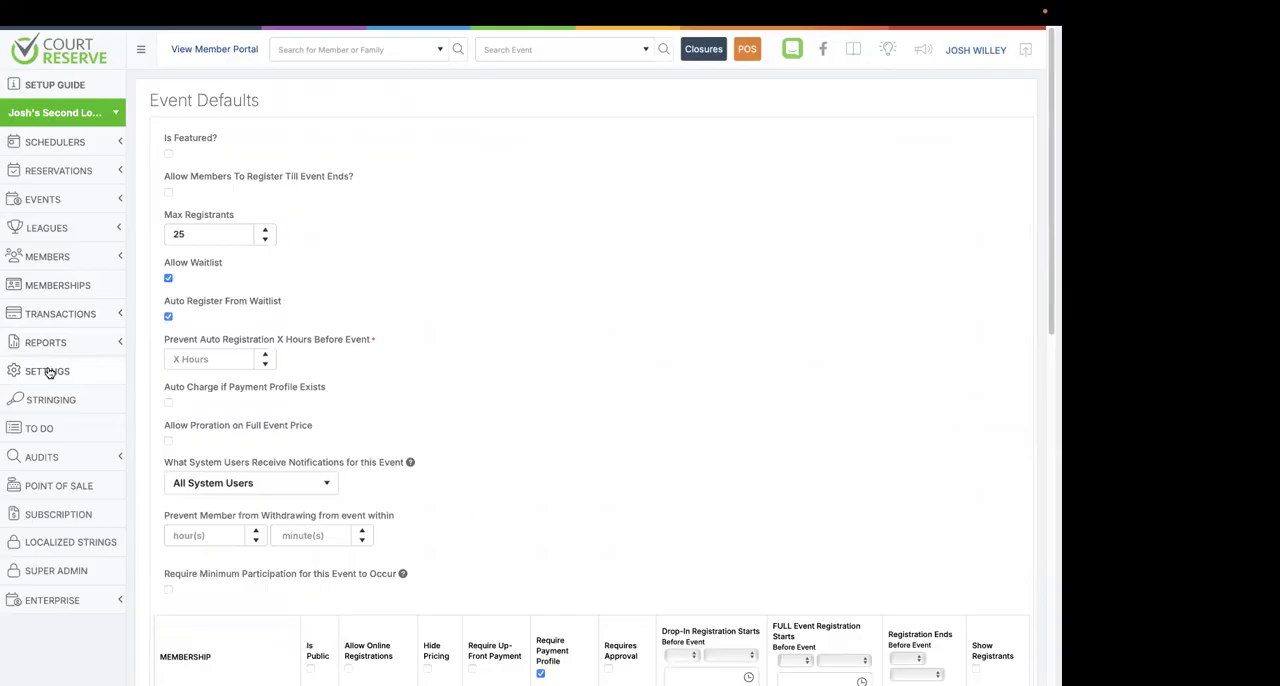
View the event Tags settings and open the events list in the member portal.
{"action": "scroll", "coordinate": [367, 408], "scroll_direction": "down", "scroll_amount": 3}
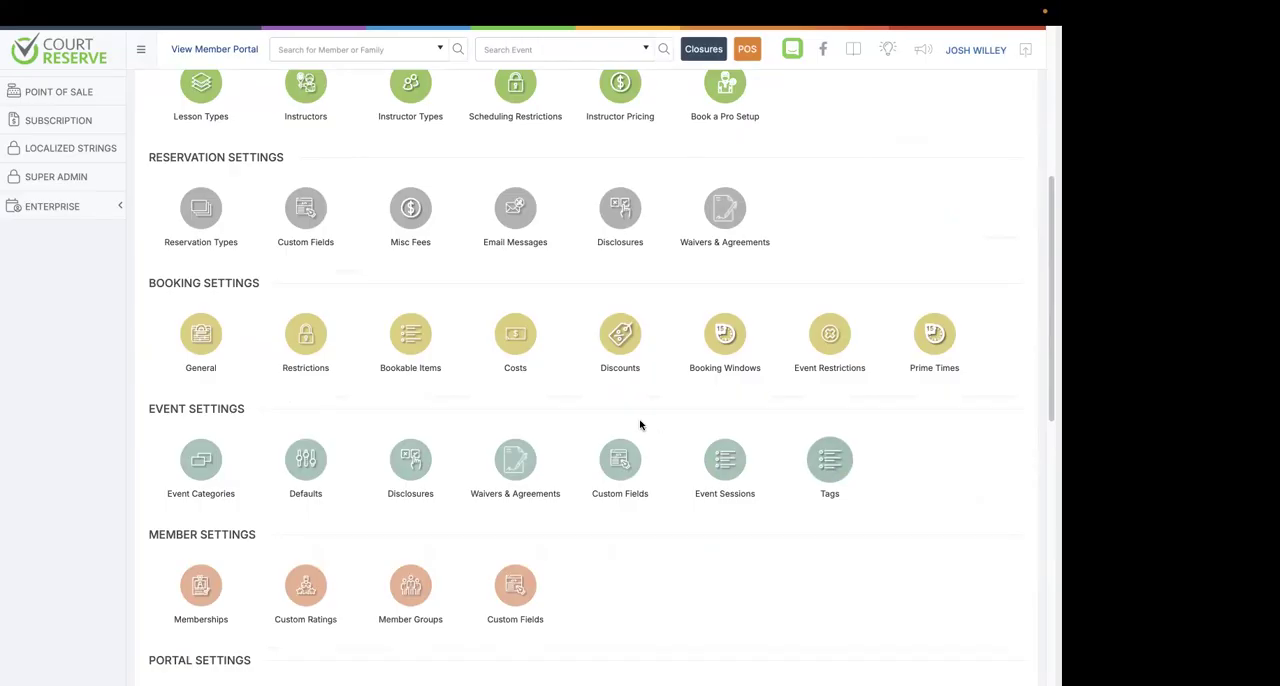
{"action": "left_click", "coordinate": [849, 472]}
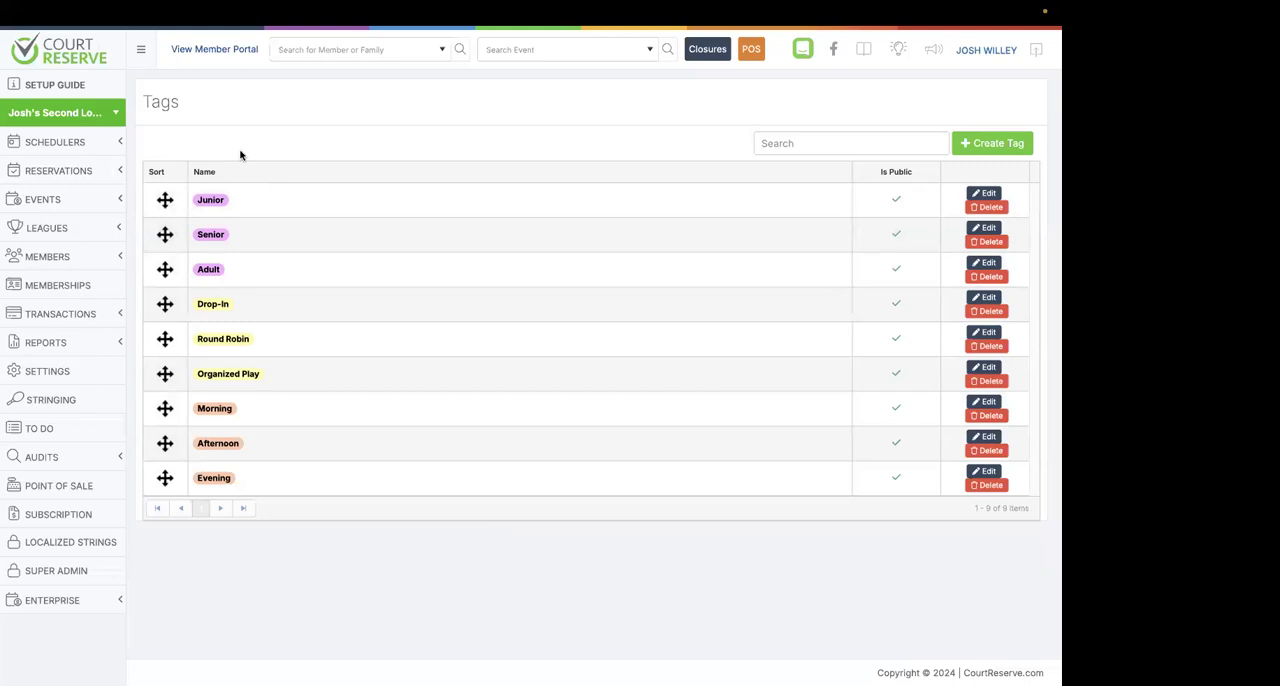
{"action": "left_click", "coordinate": [236, 52]}
{"action": "mouse_move", "coordinate": [232, 57]}
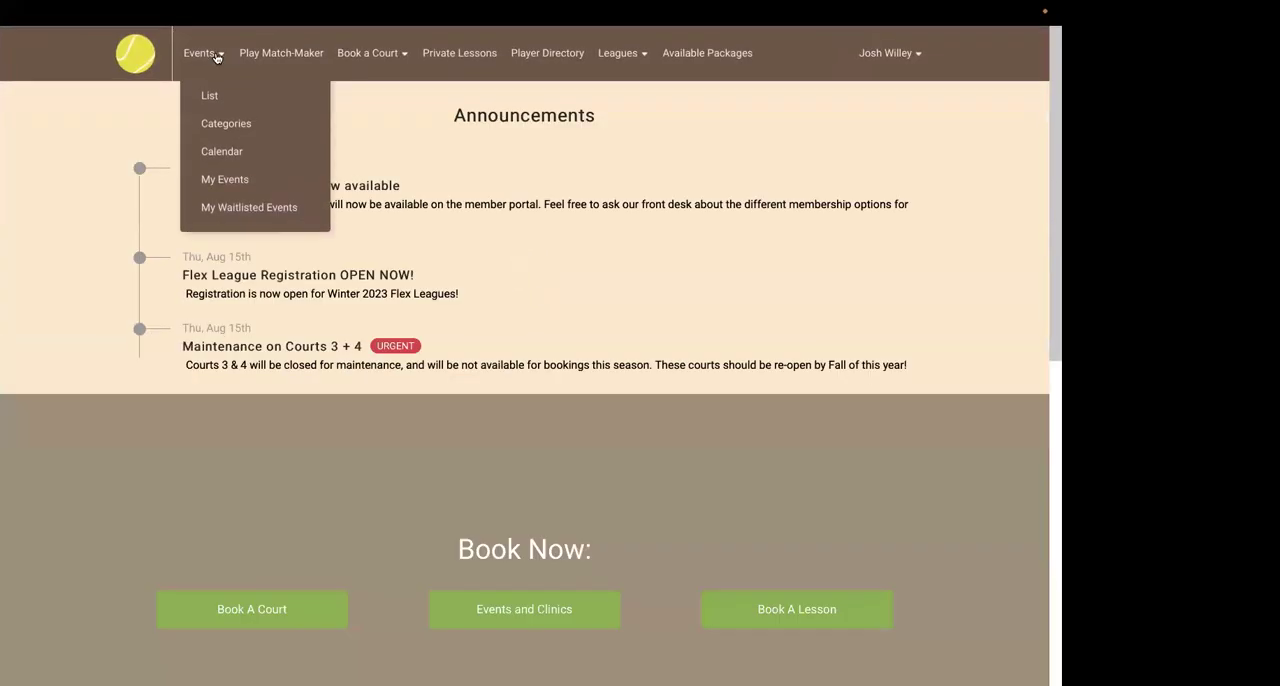
{"action": "left_click", "coordinate": [210, 97]}
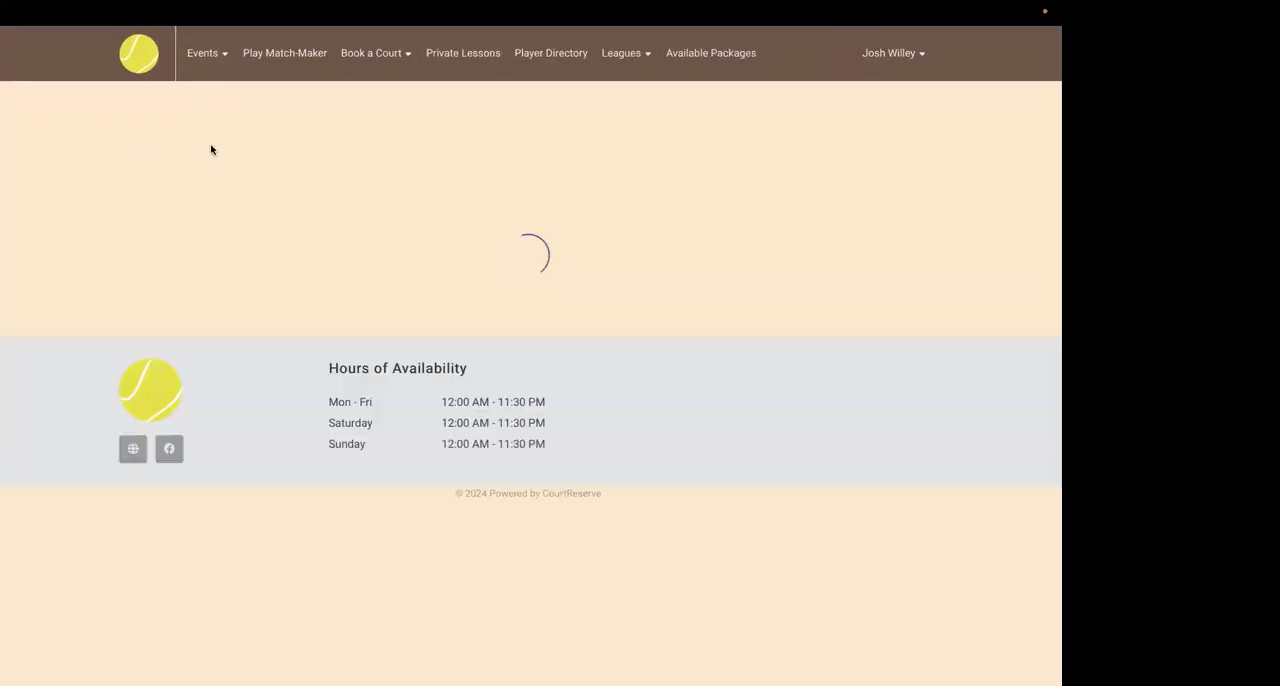
{"action": "scroll", "coordinate": [221, 523], "scroll_direction": "down", "scroll_amount": 1}
{"action": "scroll", "coordinate": [221, 523], "scroll_direction": "up", "scroll_amount": 1}
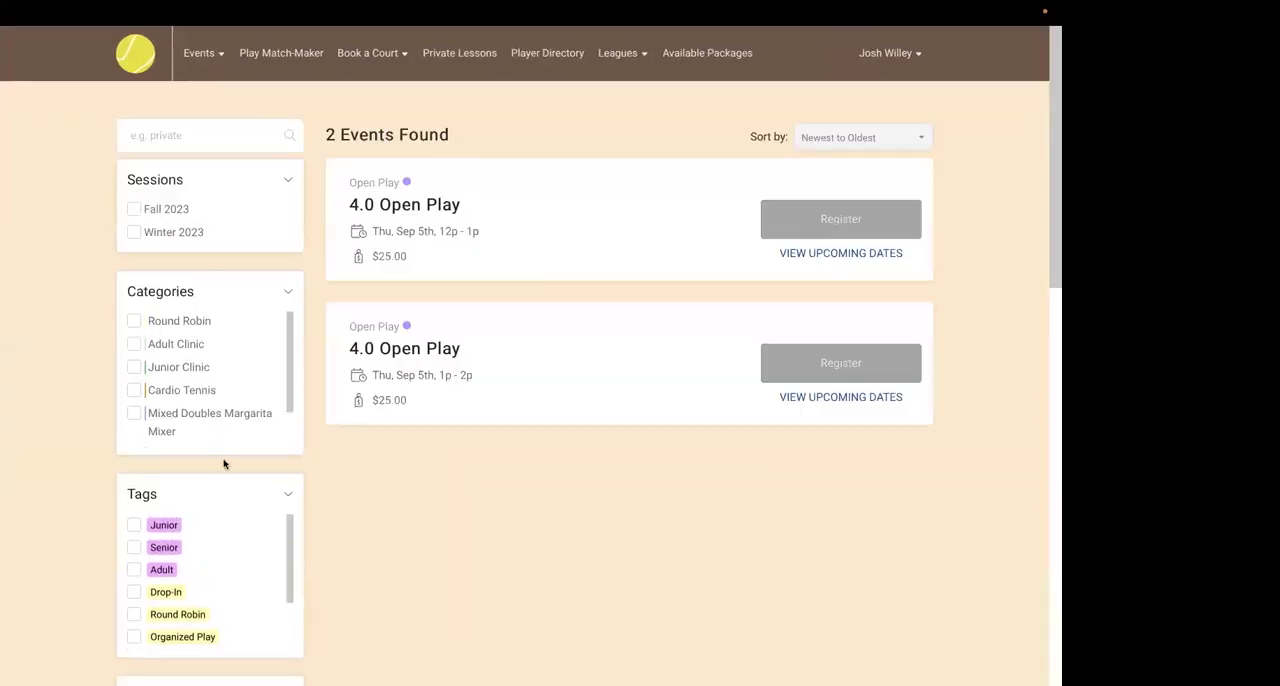
Filter the events list by the Morning tag, clear that filter, and do the same with the Adult tag.
{"action": "scroll", "coordinate": [223, 463], "scroll_direction": "down", "scroll_amount": 1}
{"action": "scroll", "coordinate": [178, 503], "scroll_direction": "down", "scroll_amount": 2}
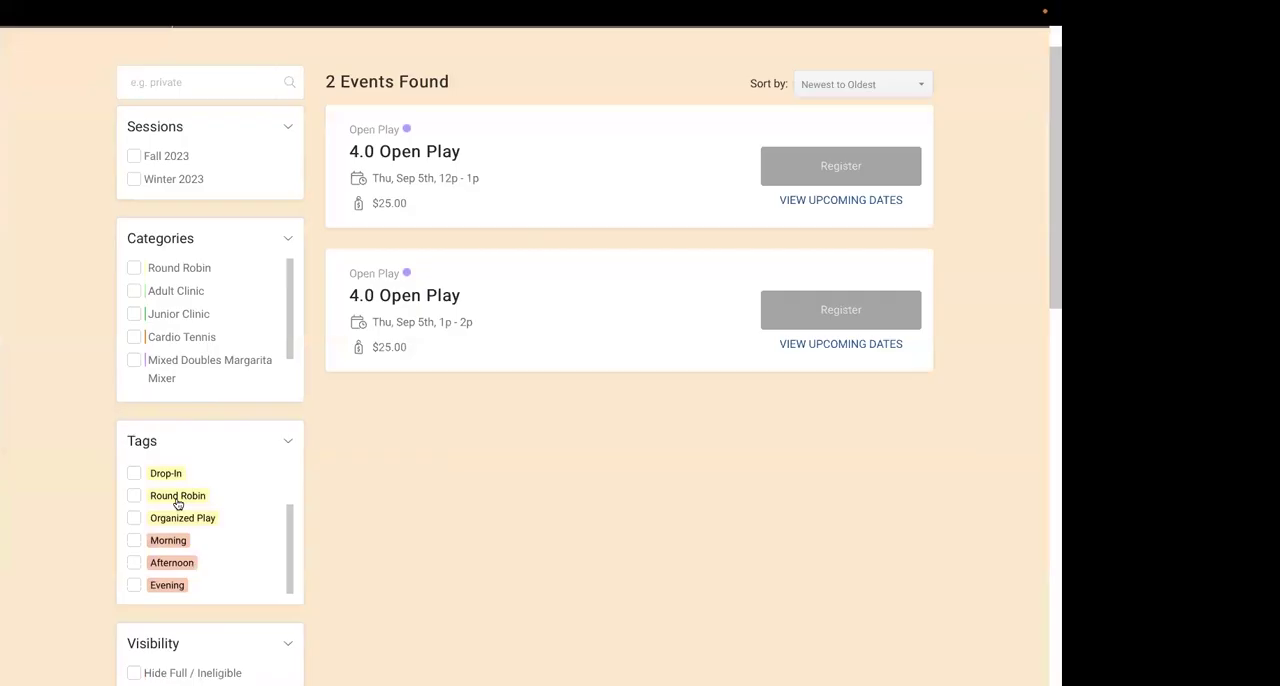
{"action": "left_click", "coordinate": [136, 542]}
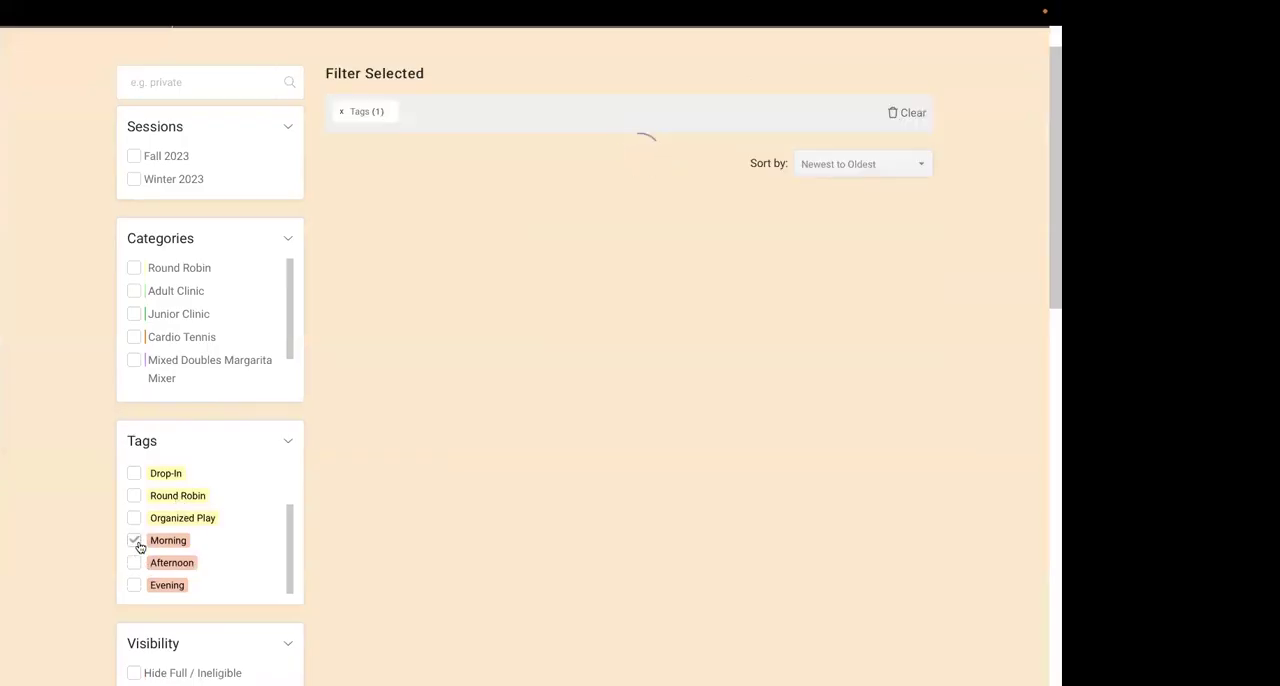
{"action": "left_click", "coordinate": [135, 541]}
{"action": "scroll", "coordinate": [158, 540], "scroll_direction": "up", "scroll_amount": 1}
{"action": "scroll", "coordinate": [158, 540], "scroll_direction": "up", "scroll_amount": 2}
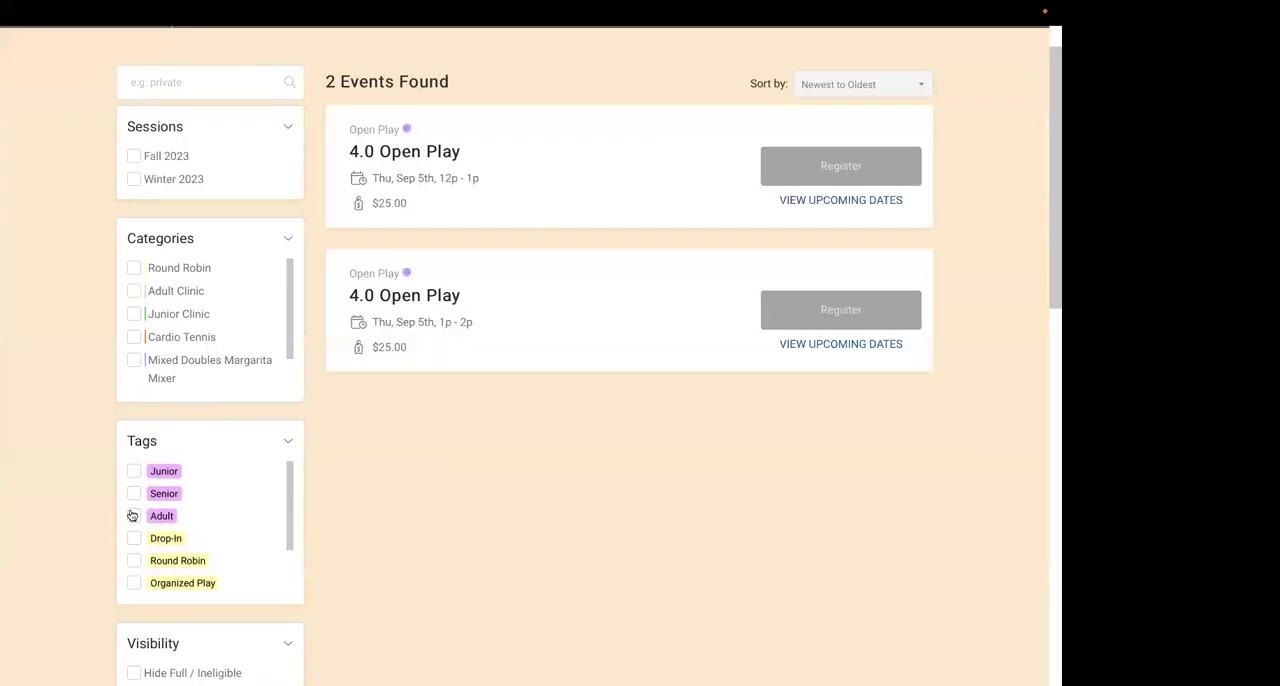
{"action": "left_click", "coordinate": [134, 516]}
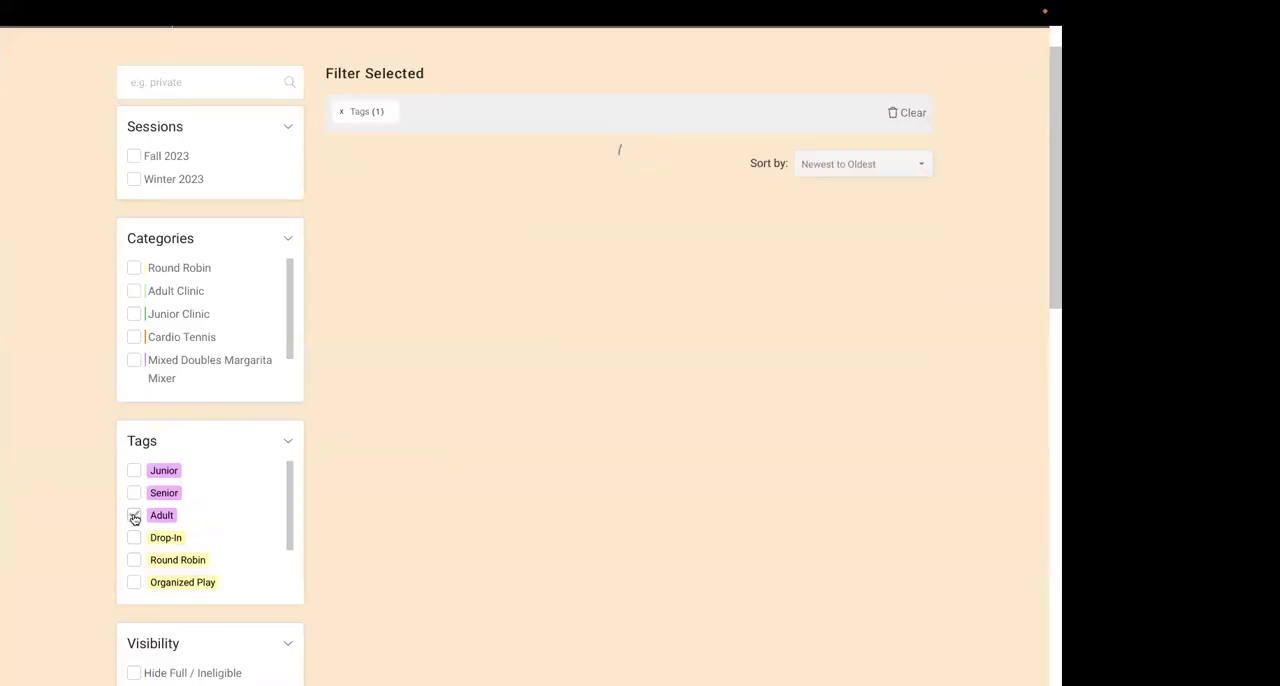
{"action": "left_click", "coordinate": [134, 516]}
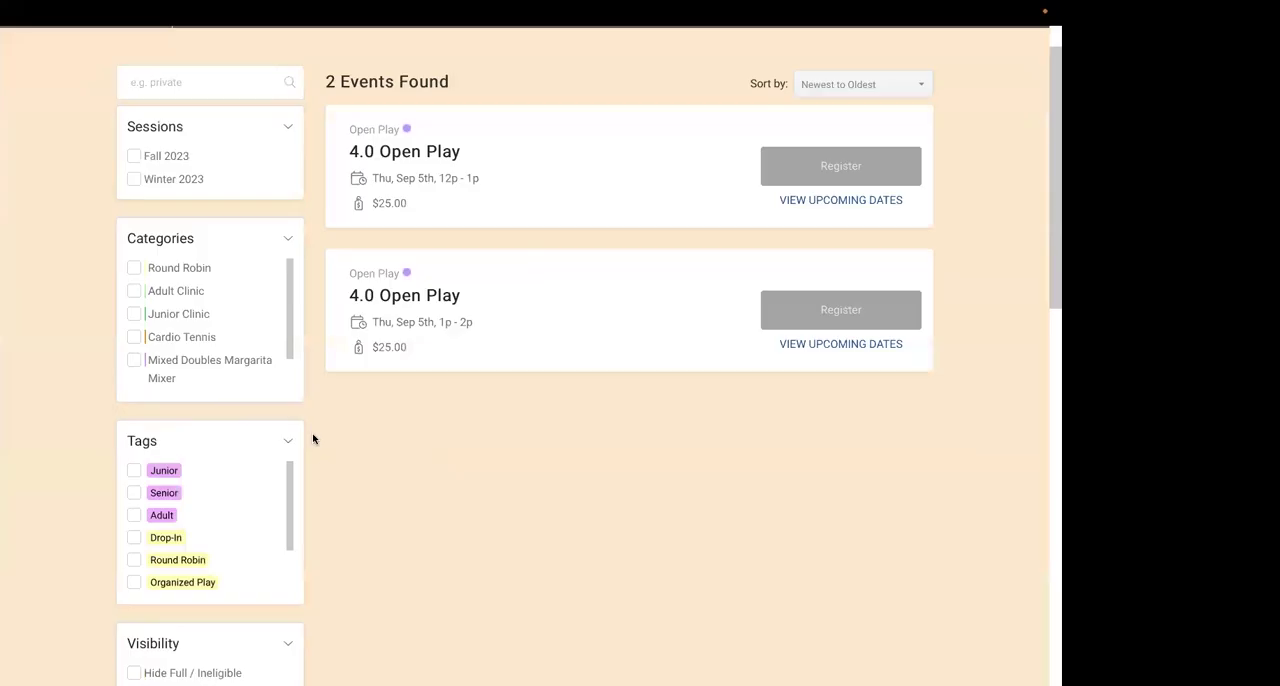
{"action": "scroll", "coordinate": [311, 437], "scroll_direction": "up", "scroll_amount": 1}
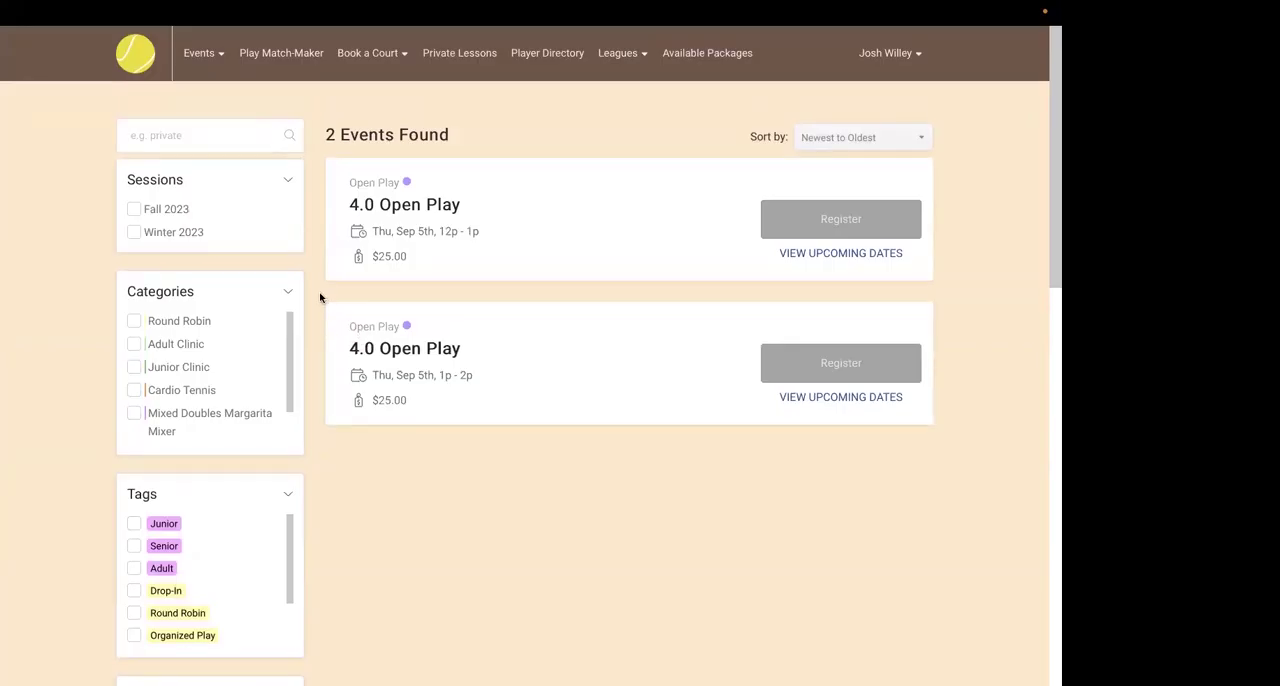
Return from the member portal to the admin panel and reopen the event Tags settings.
{"action": "left_click", "coordinate": [871, 55]}
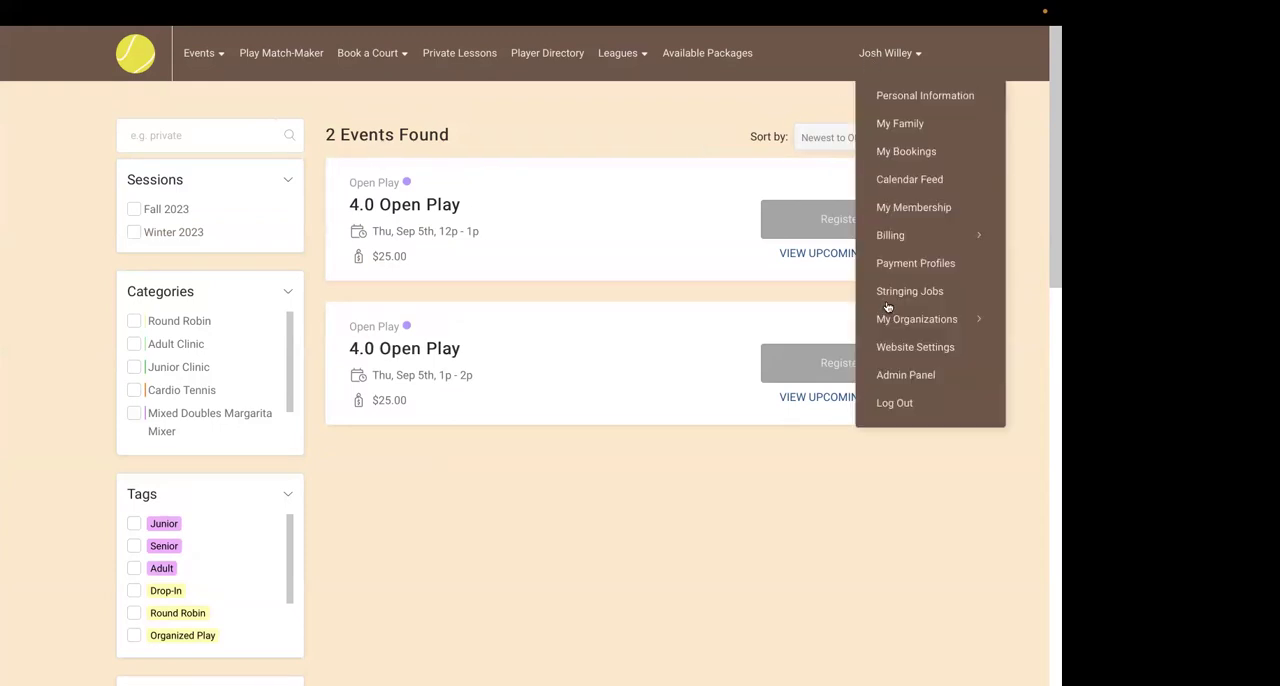
{"action": "left_click", "coordinate": [896, 377]}
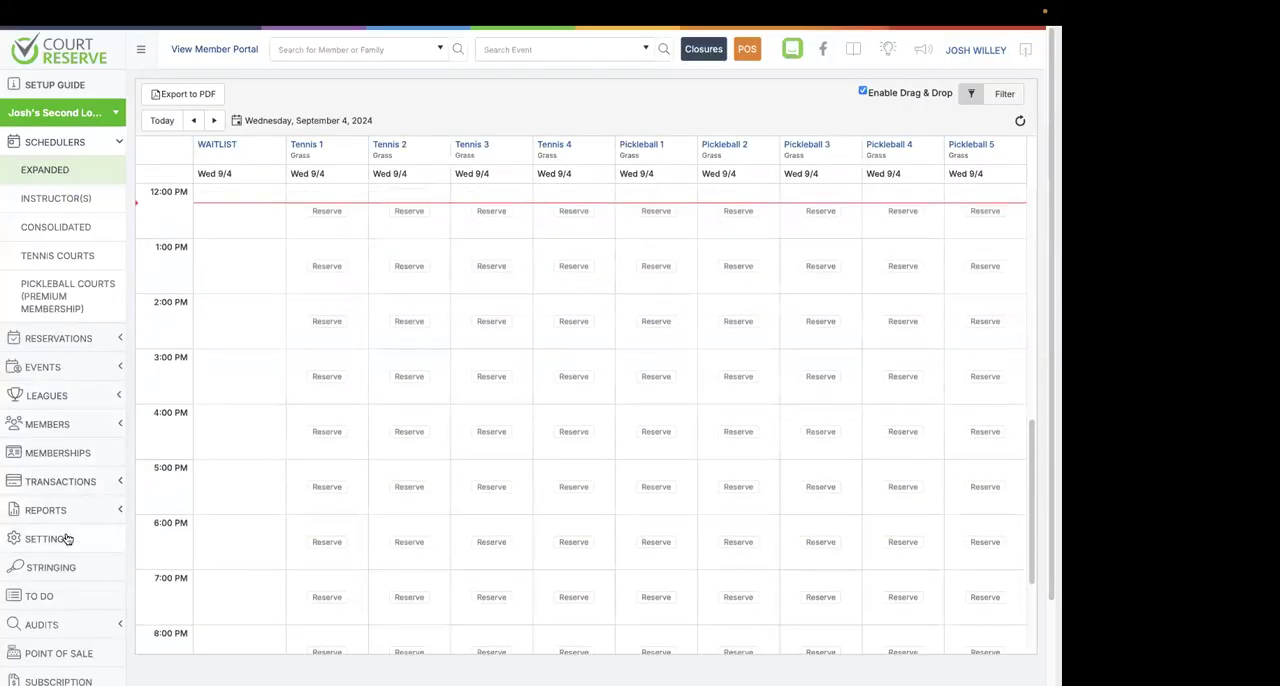
{"action": "left_click", "coordinate": [67, 540]}
{"action": "scroll", "coordinate": [303, 497], "scroll_direction": "down", "scroll_amount": 3}
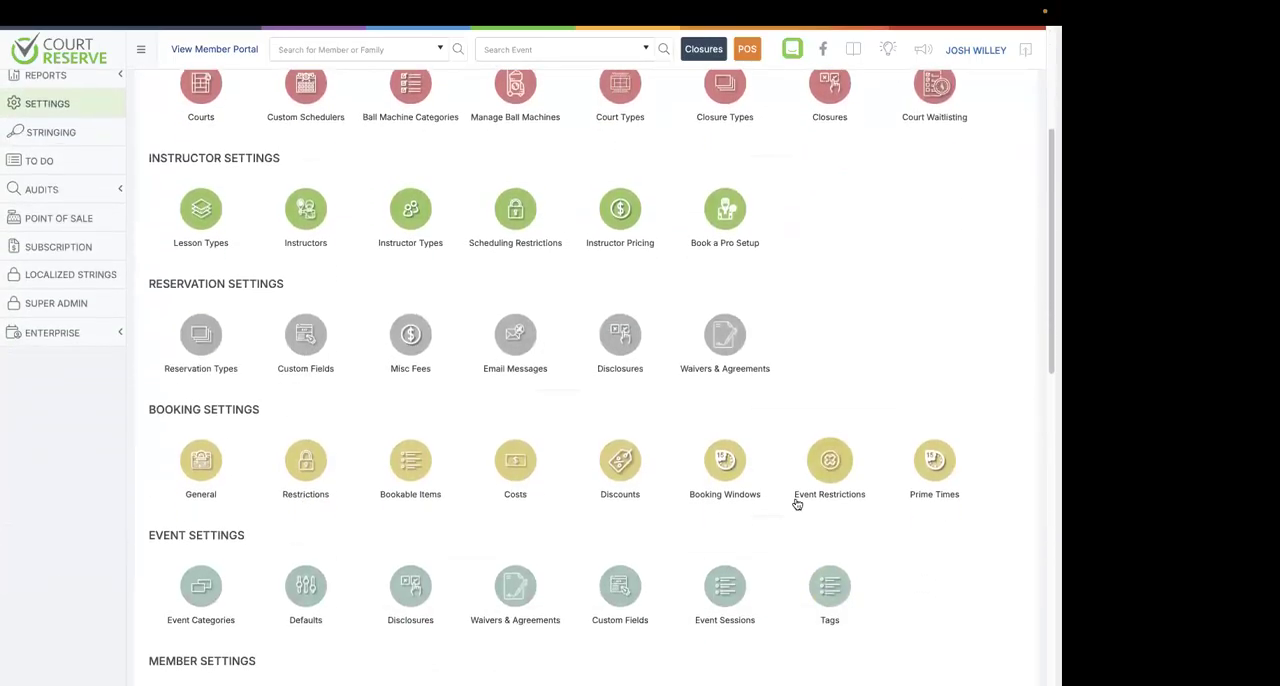
{"action": "scroll", "coordinate": [760, 318], "scroll_direction": "down", "scroll_amount": 1}
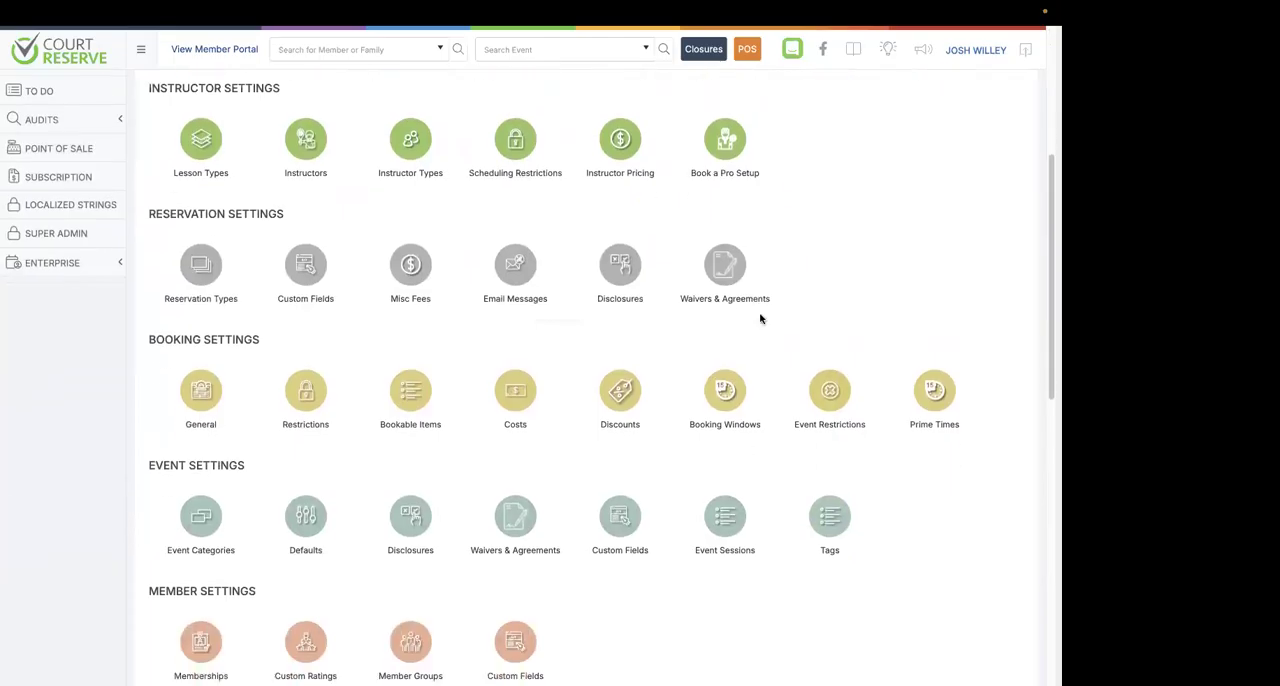
{"action": "left_click", "coordinate": [829, 516]}
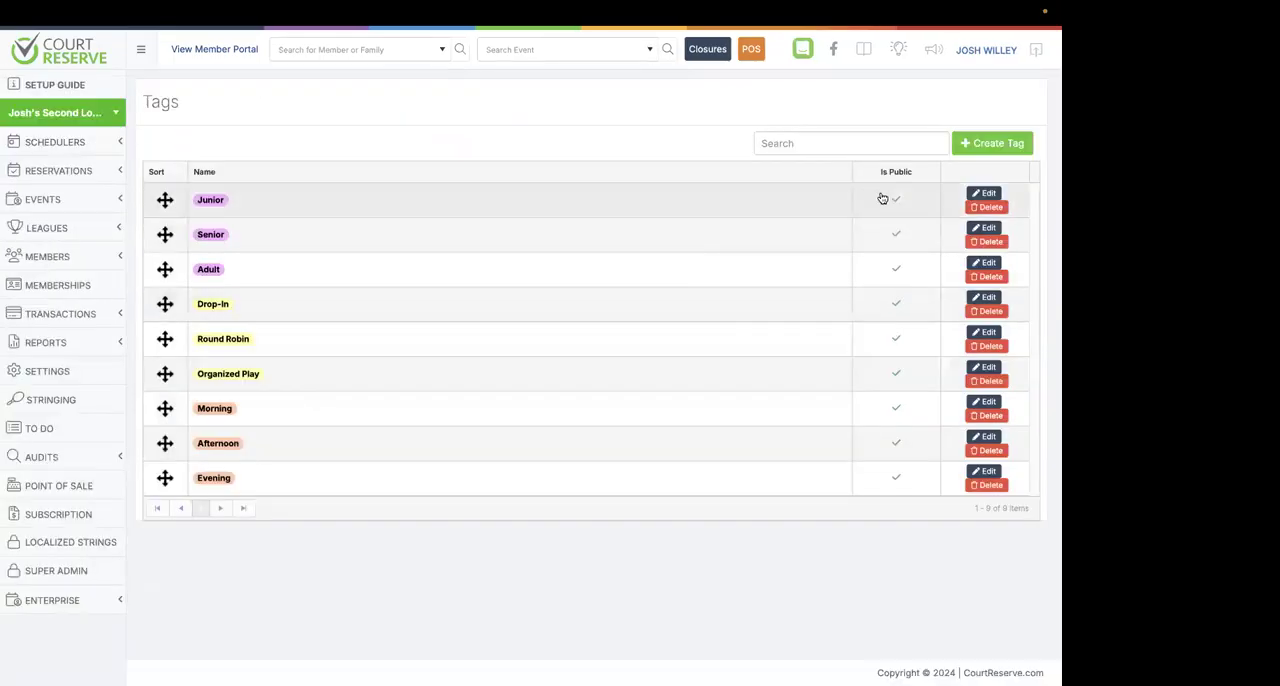
Open the Senior tag for editing, examine its name, color, active and public options, and close it without saving.
{"action": "left_click", "coordinate": [977, 230]}
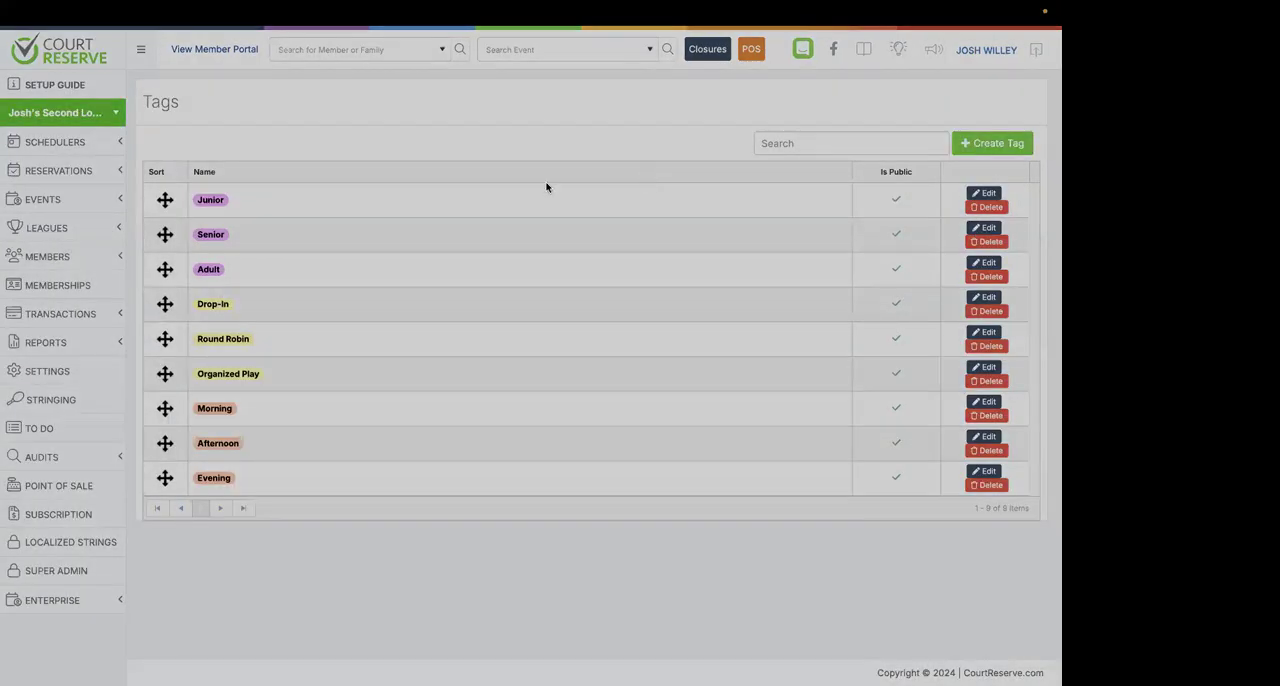
{"action": "left_click", "coordinate": [384, 136]}
{"action": "key", "text": "ctrl+super+space"}
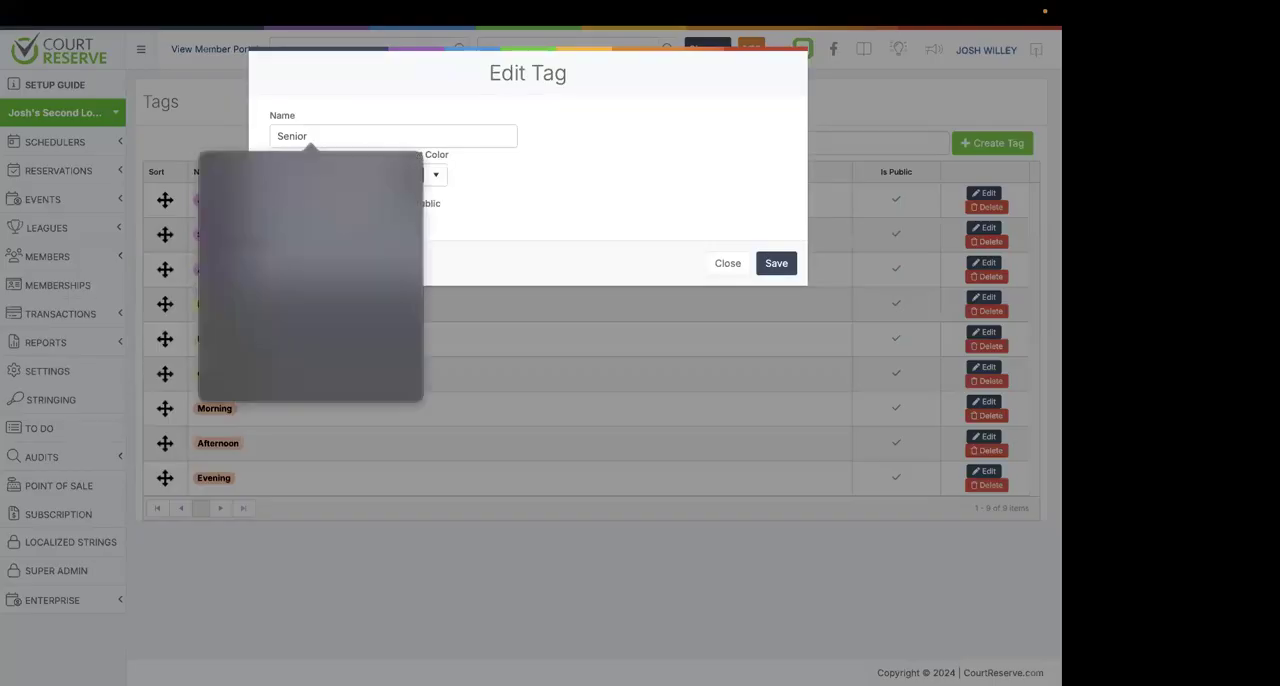
{"action": "left_click", "coordinate": [413, 116]}
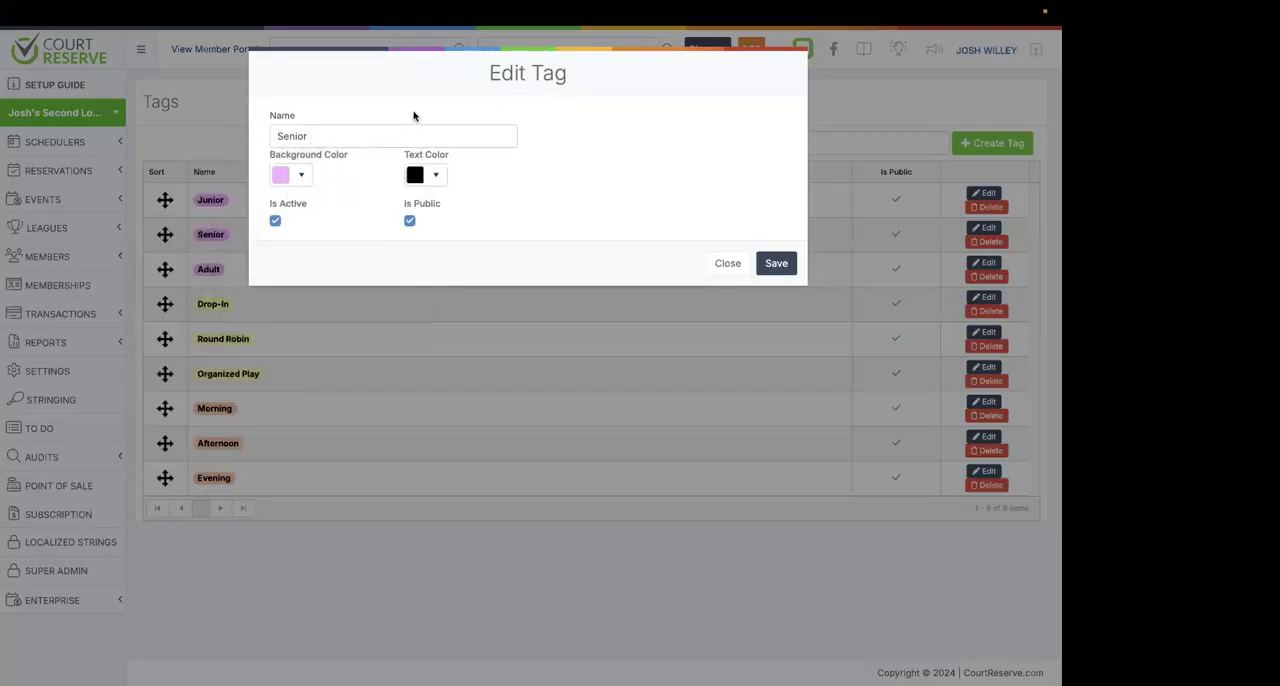
{"action": "left_click", "coordinate": [724, 264]}
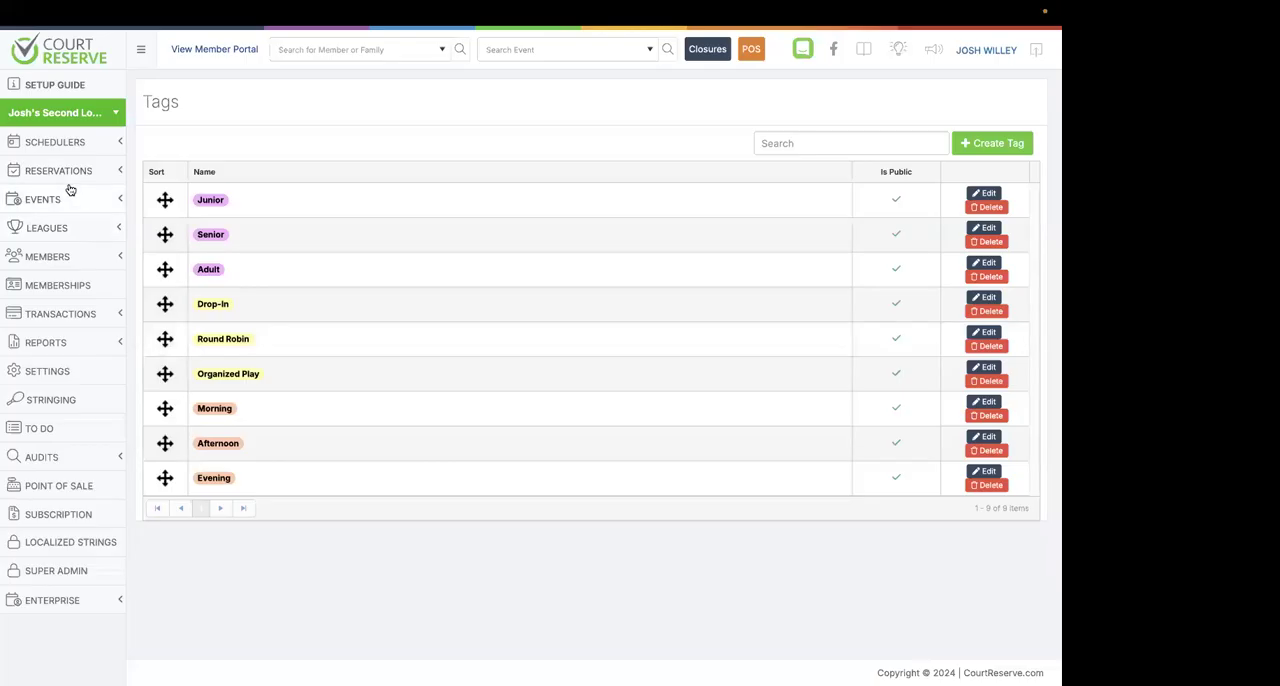
Look over the organization's settings overview and open the Custom Fields page under the reservation settings.
{"action": "left_click", "coordinate": [50, 371]}
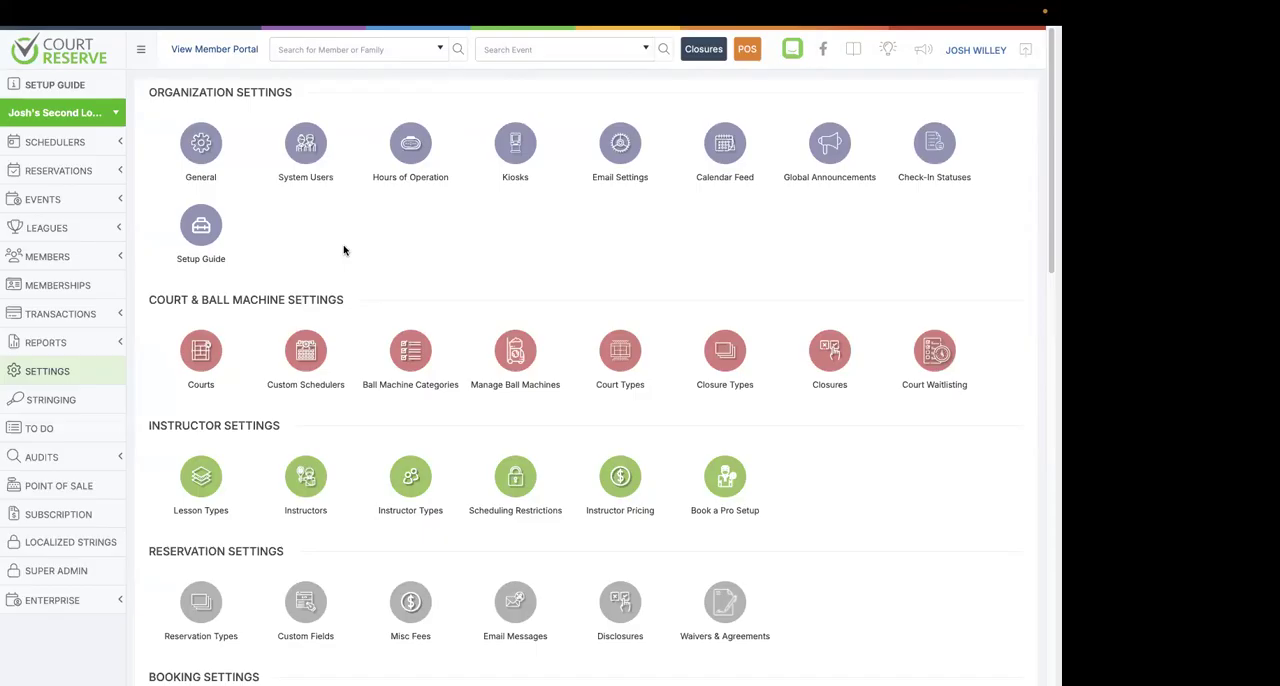
{"action": "scroll", "coordinate": [343, 250], "scroll_direction": "down", "scroll_amount": 1}
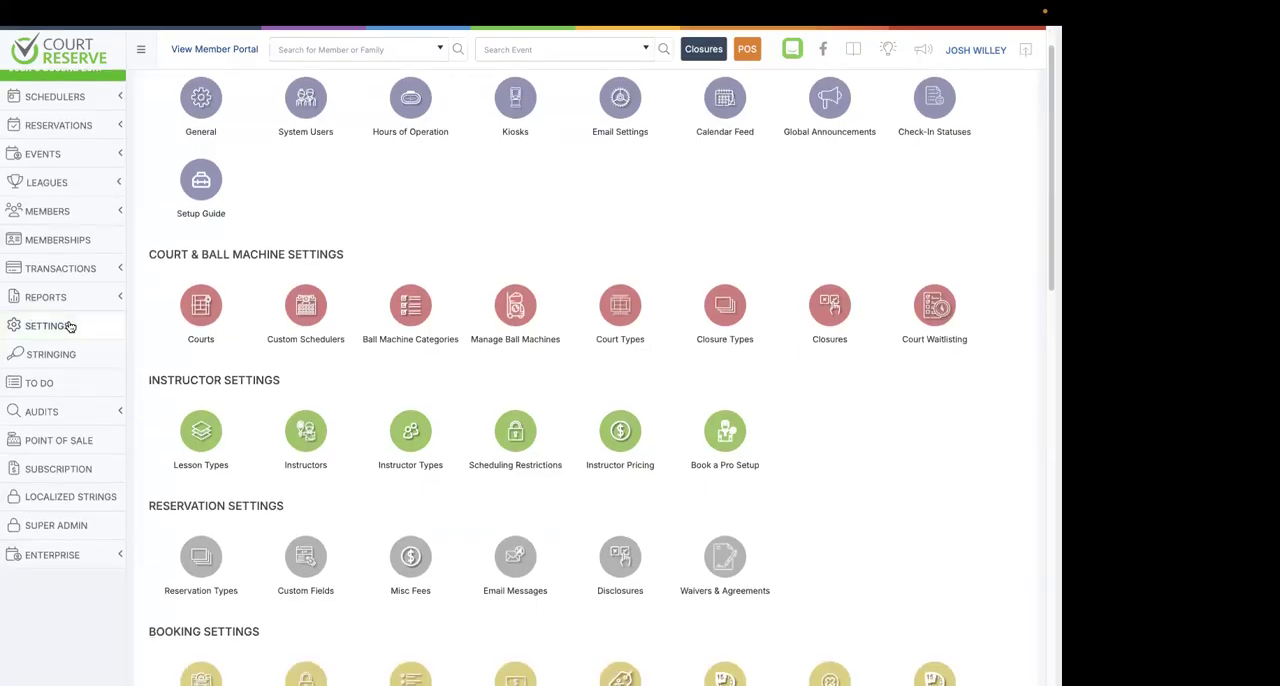
{"action": "scroll", "coordinate": [210, 318], "scroll_direction": "down", "scroll_amount": 2}
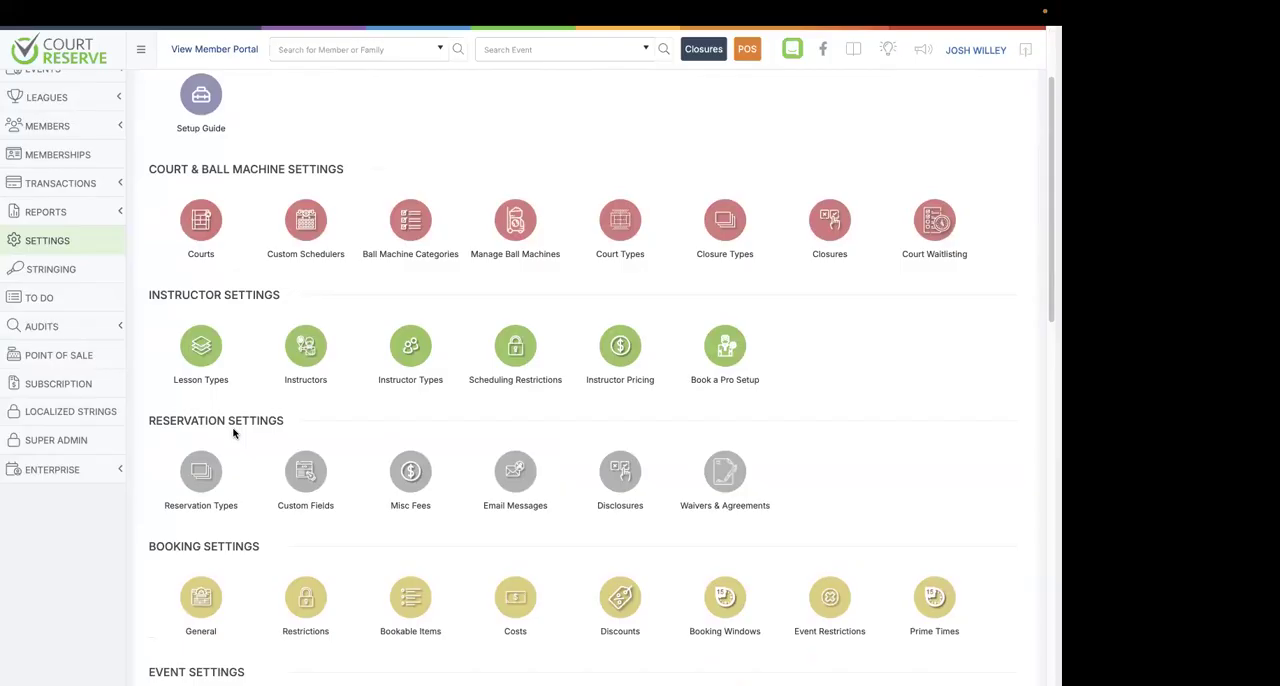
{"action": "scroll", "coordinate": [317, 421], "scroll_direction": "up", "scroll_amount": 3}
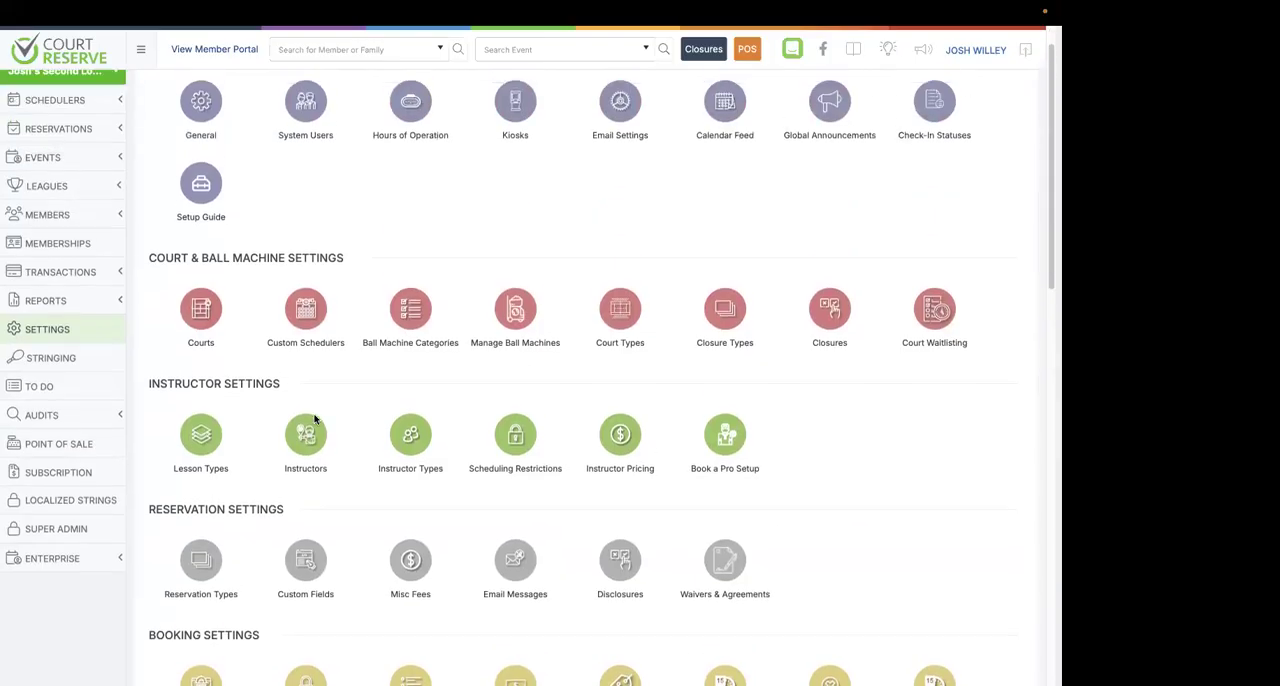
{"action": "scroll", "coordinate": [337, 305], "scroll_direction": "down", "scroll_amount": 3}
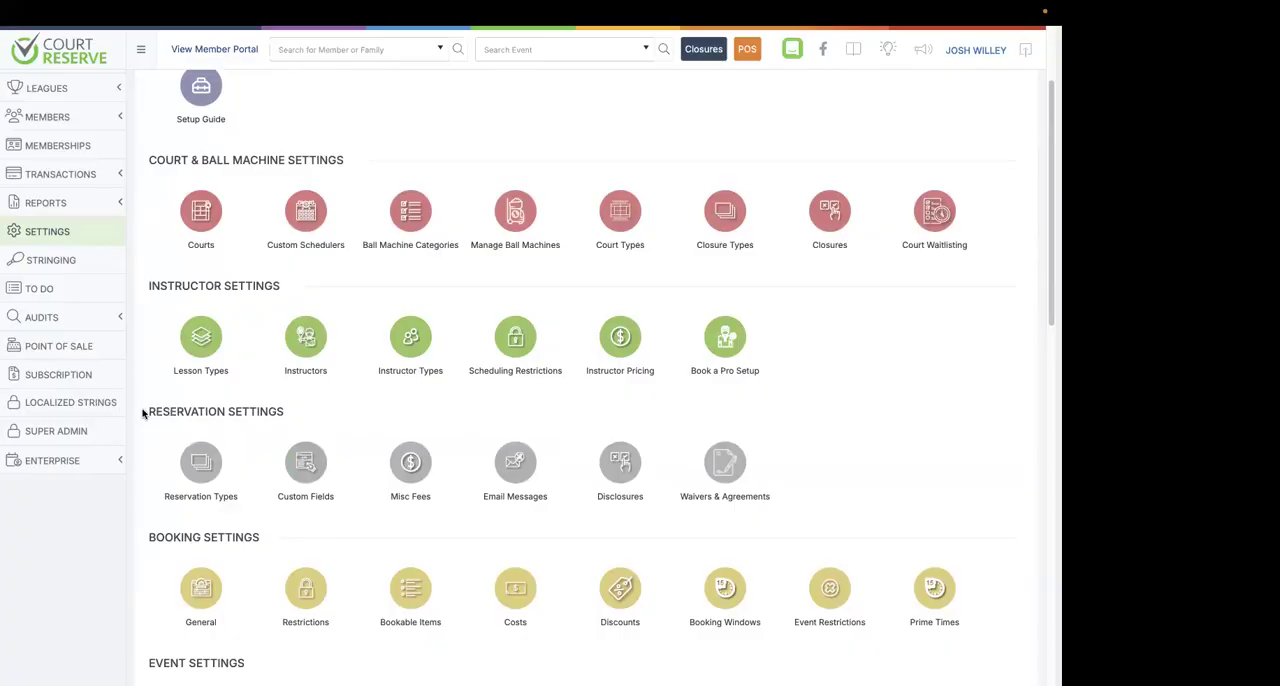
{"action": "left_click", "coordinate": [300, 468]}
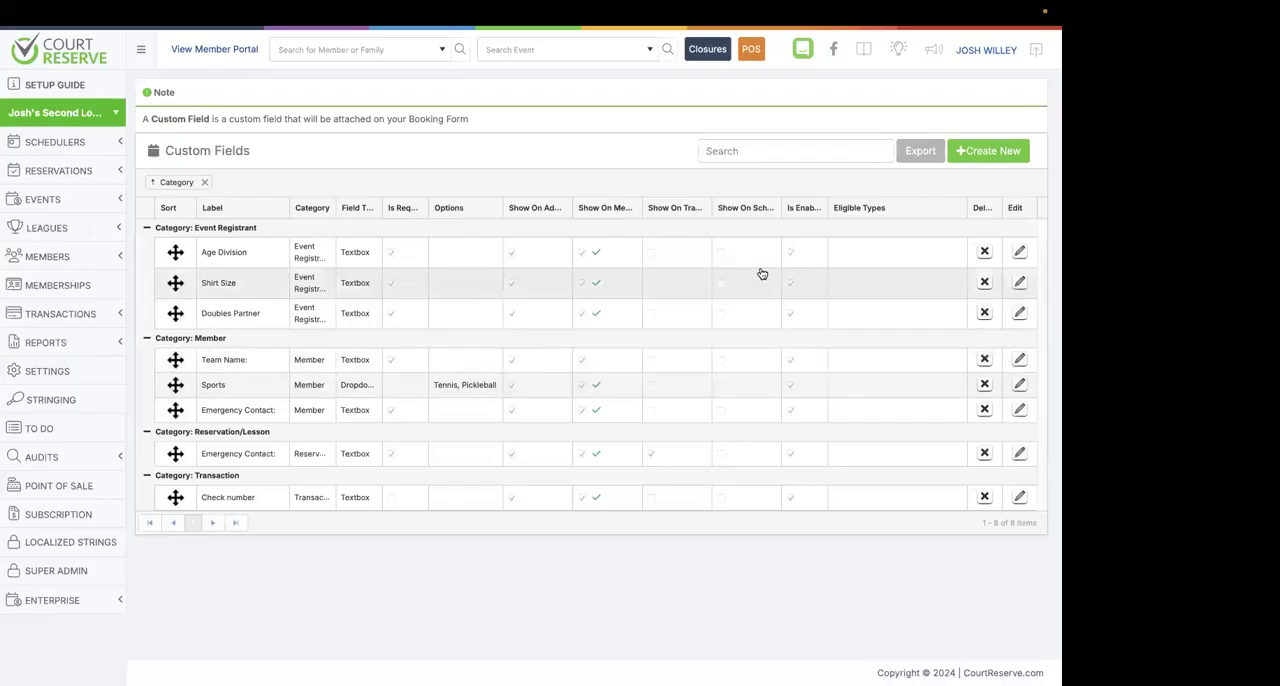
Start a new custom field and switch its category through Reservation/Lesson and Transaction to Event Registrant.
{"action": "left_click", "coordinate": [970, 153]}
{"action": "left_click", "coordinate": [442, 136]}
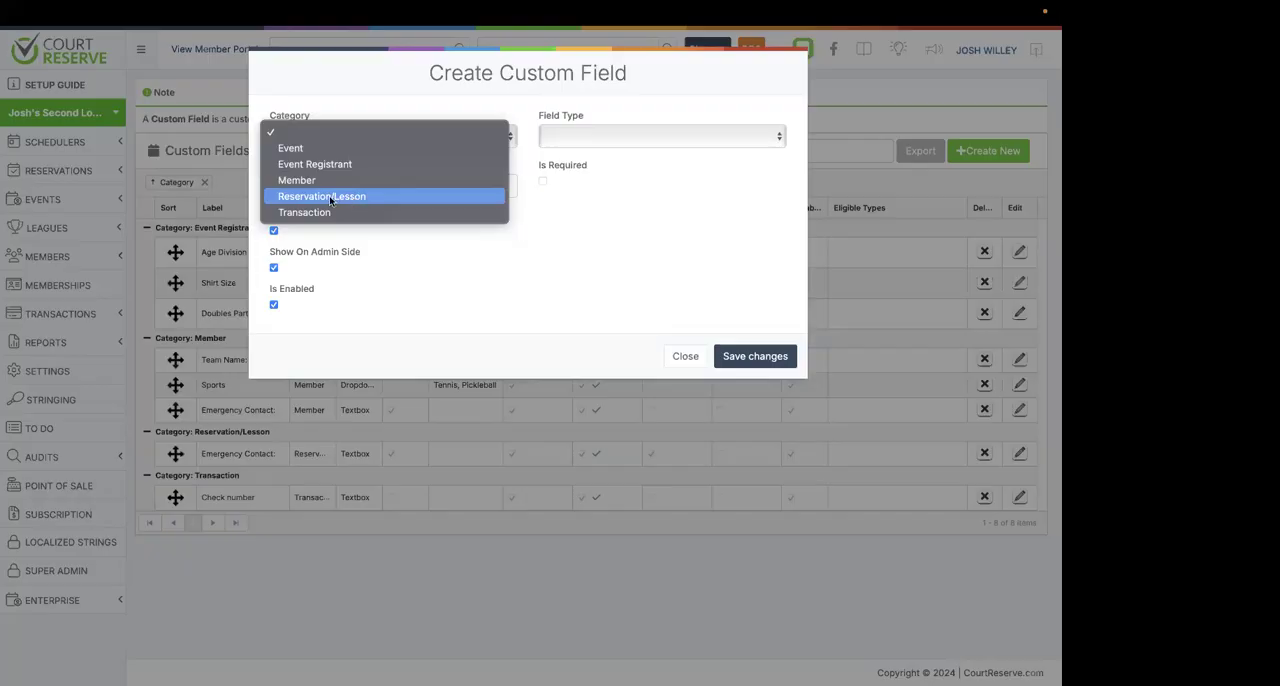
{"action": "left_click", "coordinate": [337, 197]}
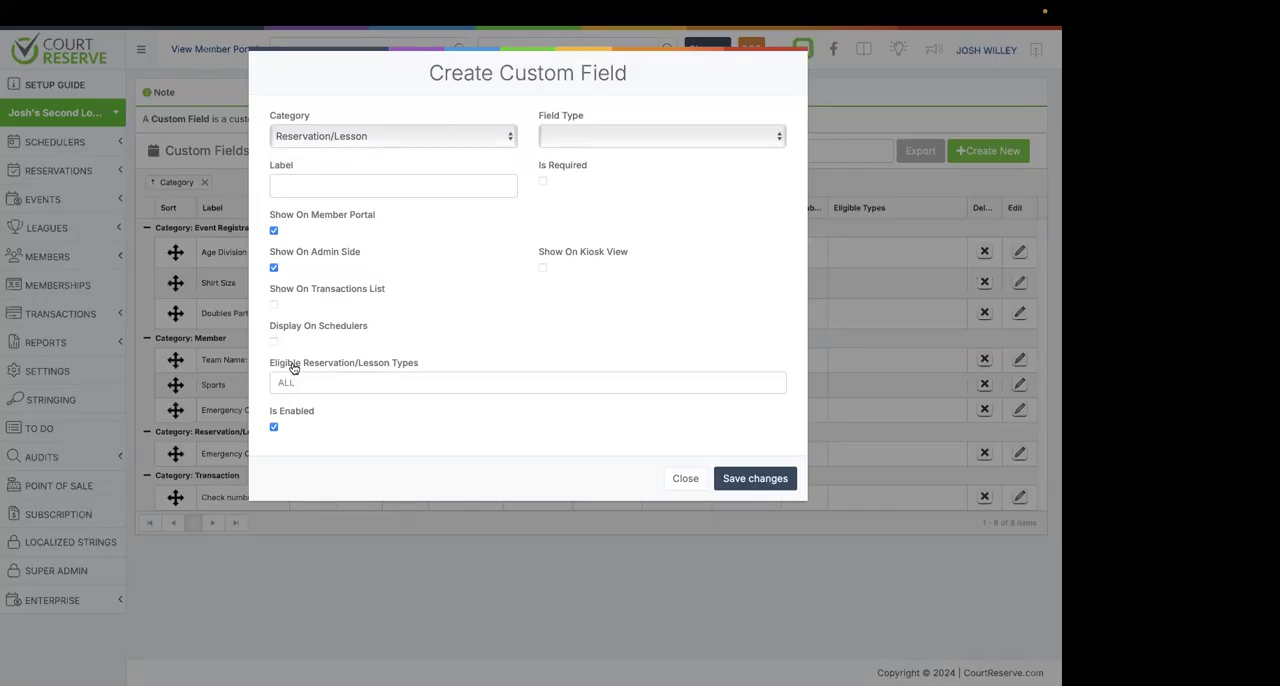
{"action": "left_click", "coordinate": [374, 138]}
{"action": "left_click", "coordinate": [361, 149]}
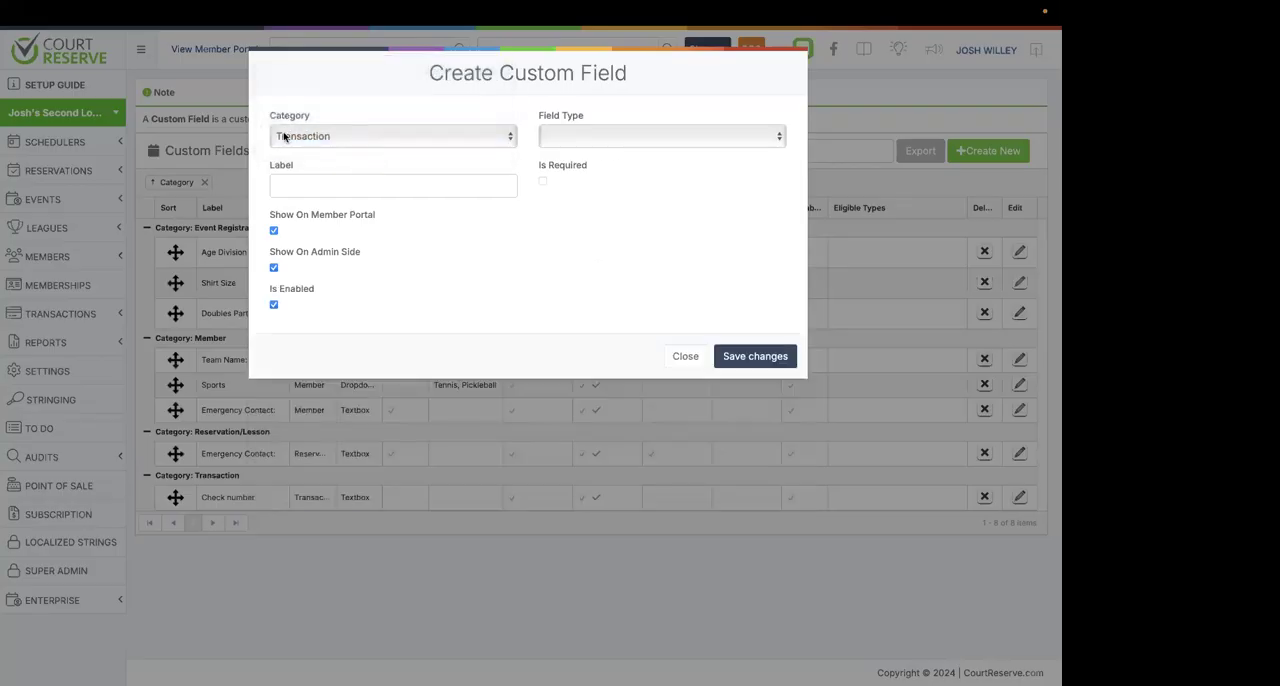
{"action": "left_click", "coordinate": [363, 144]}
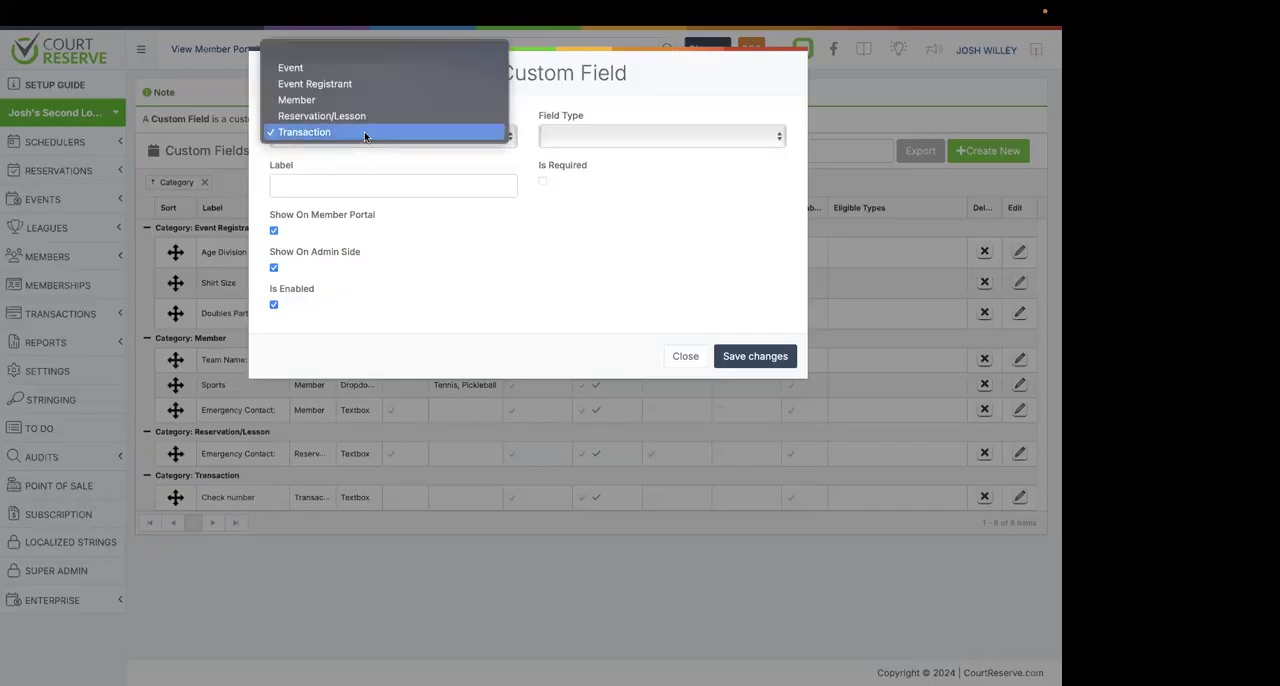
{"action": "left_click", "coordinate": [365, 118]}
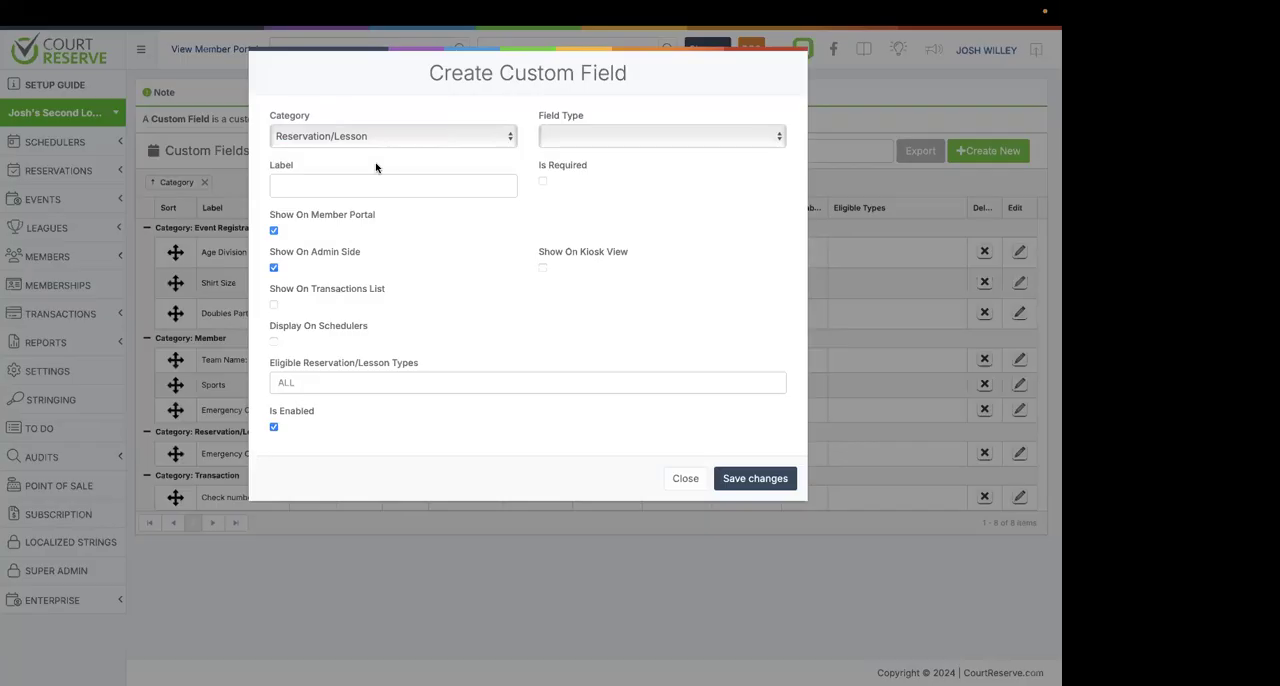
{"action": "left_click", "coordinate": [377, 142]}
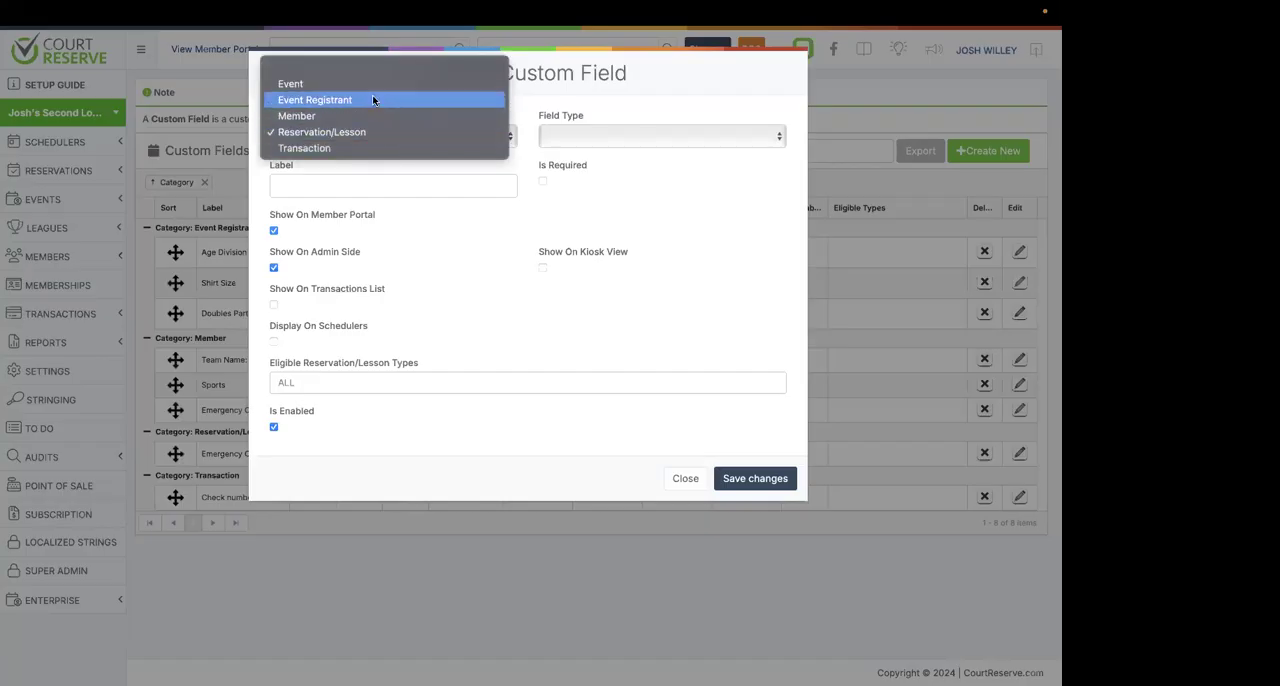
{"action": "left_click", "coordinate": [369, 99]}
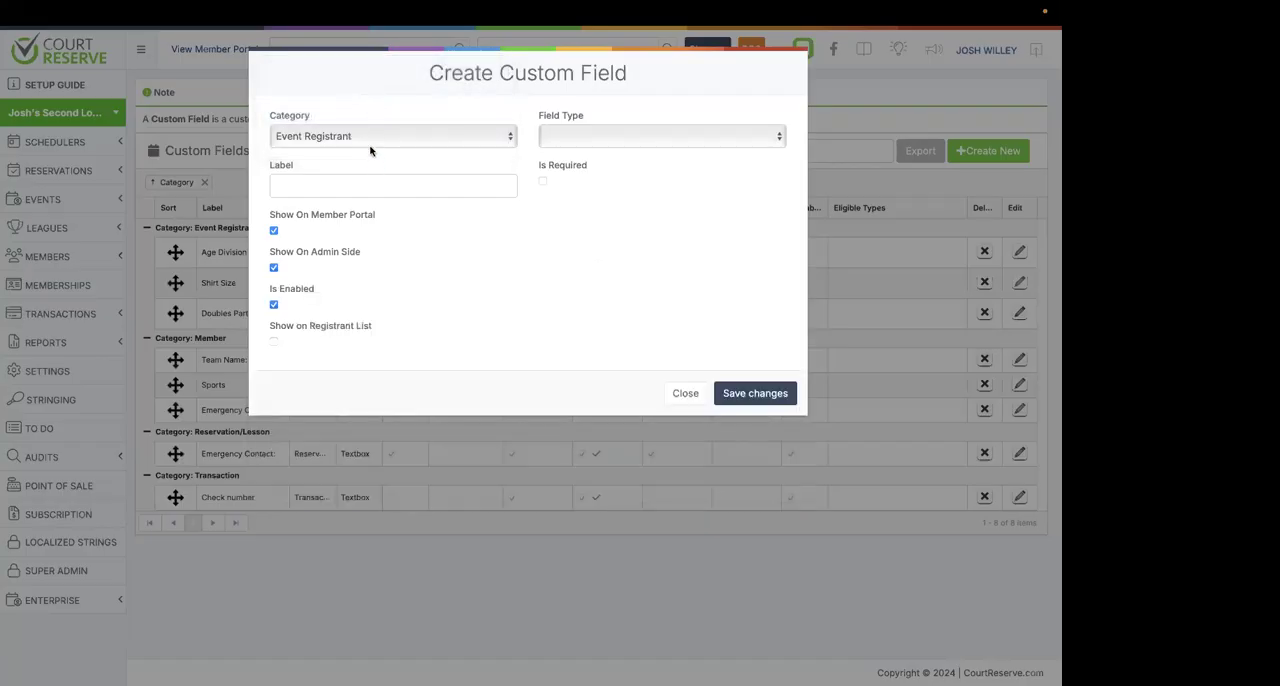
Try the TextBox and TextArea field types for the Event Registrant custom field, ending on DropDown.
{"action": "left_click", "coordinate": [575, 137]}
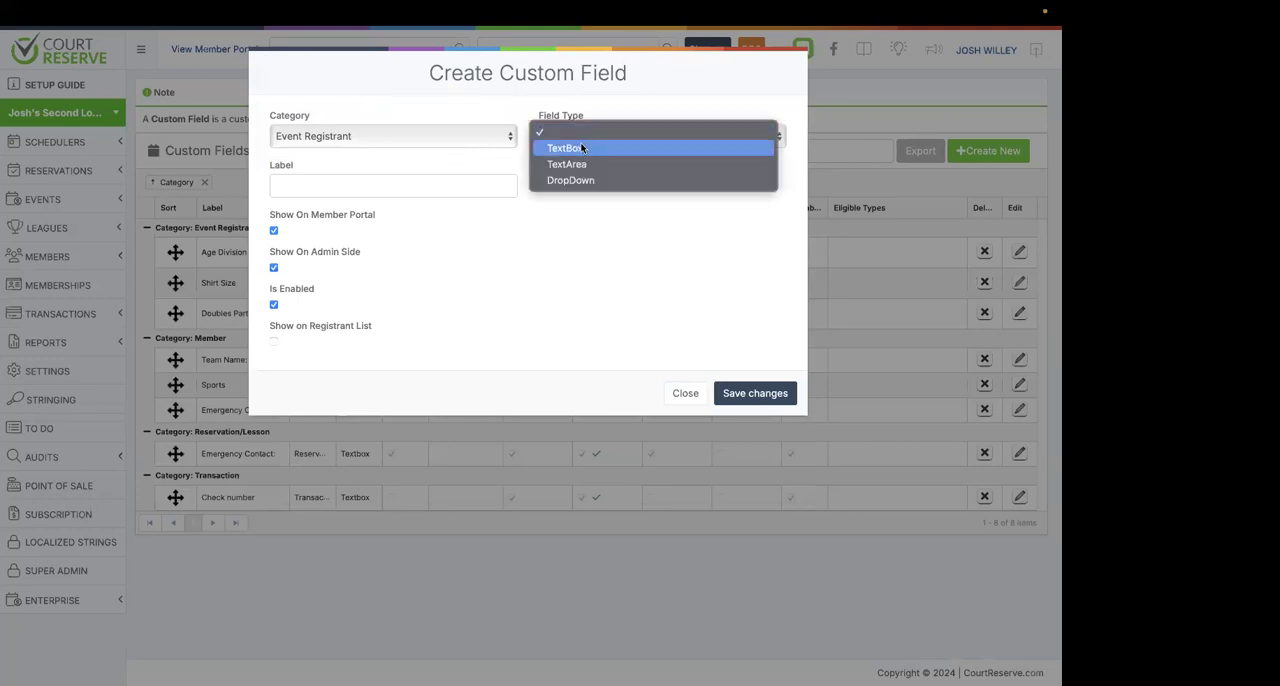
{"action": "left_click", "coordinate": [582, 151]}
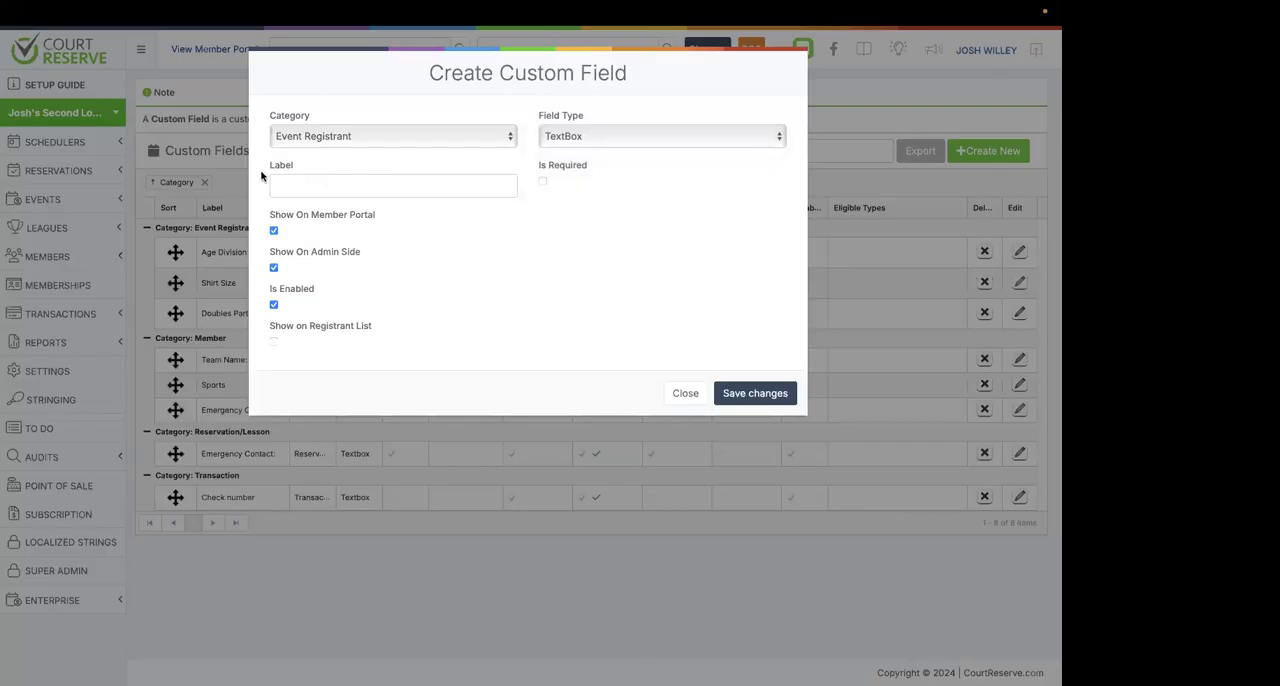
{"action": "left_click", "coordinate": [474, 185]}
{"action": "left_click", "coordinate": [600, 142]}
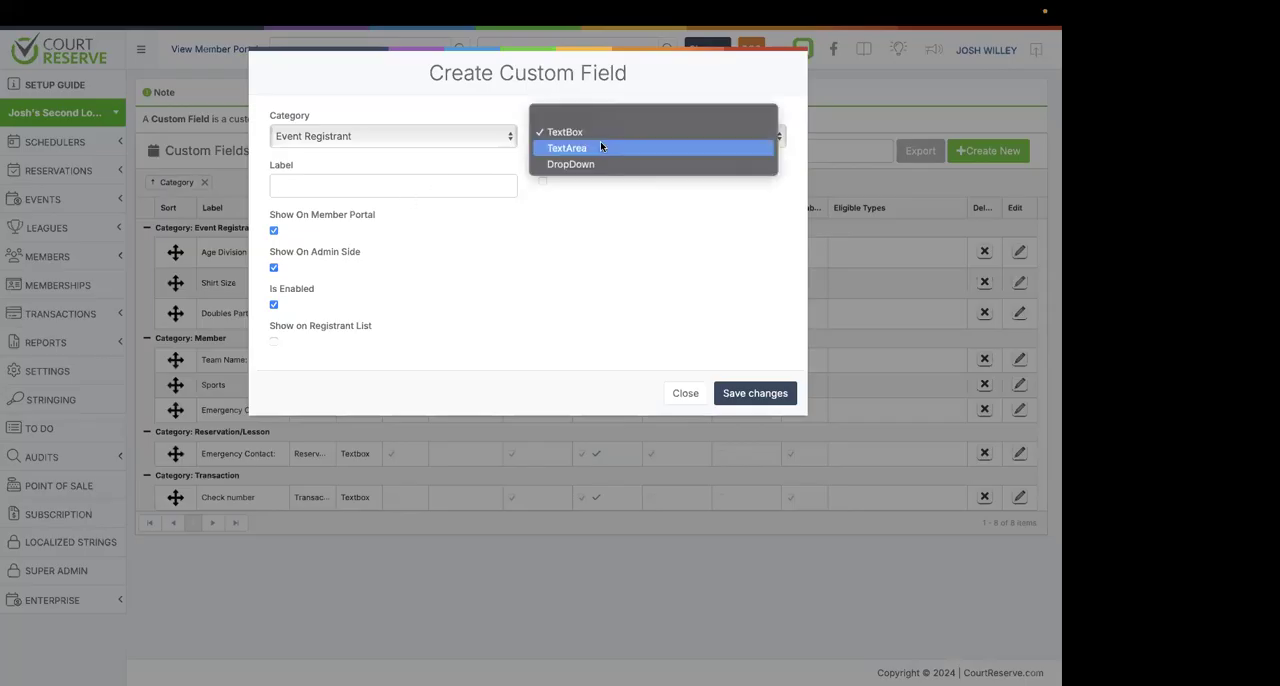
{"action": "left_click", "coordinate": [601, 147]}
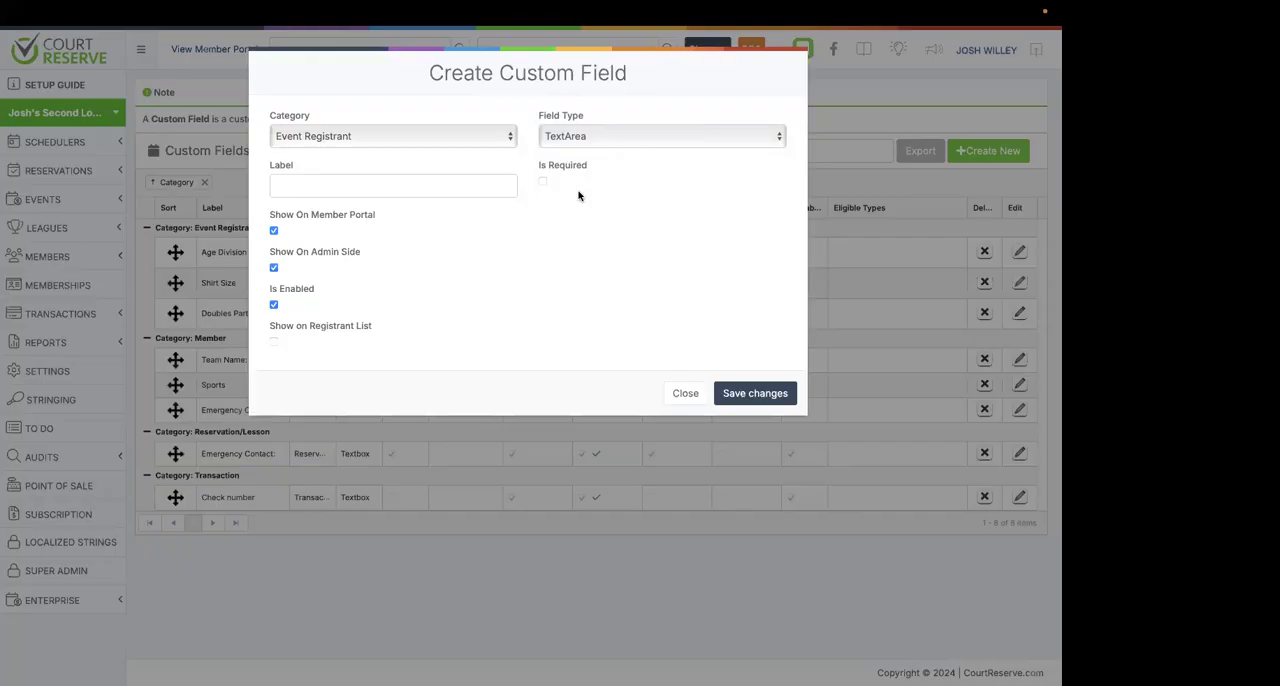
{"action": "left_click", "coordinate": [571, 135]}
{"action": "left_click", "coordinate": [574, 151]}
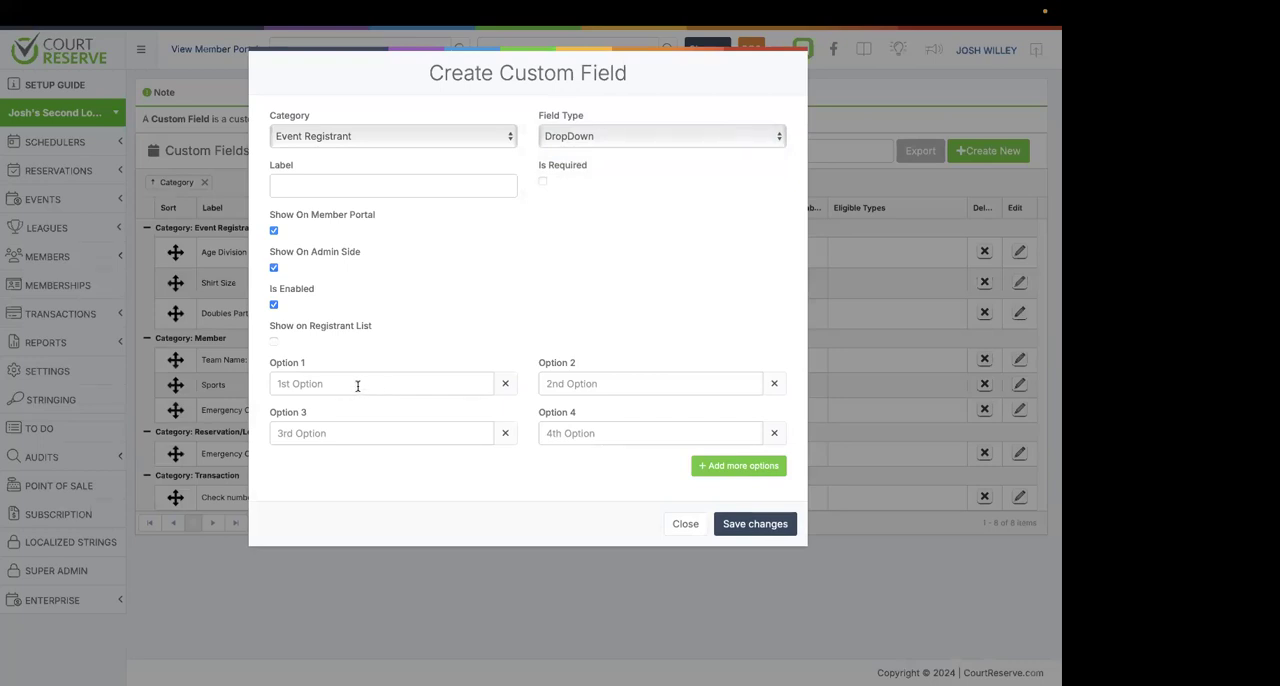
Add three more answer options to the dropdown field and mark the field as required.
{"action": "left_click", "coordinate": [731, 463]}
{"action": "left_click", "coordinate": [721, 513]}
{"action": "left_click", "coordinate": [717, 518]}
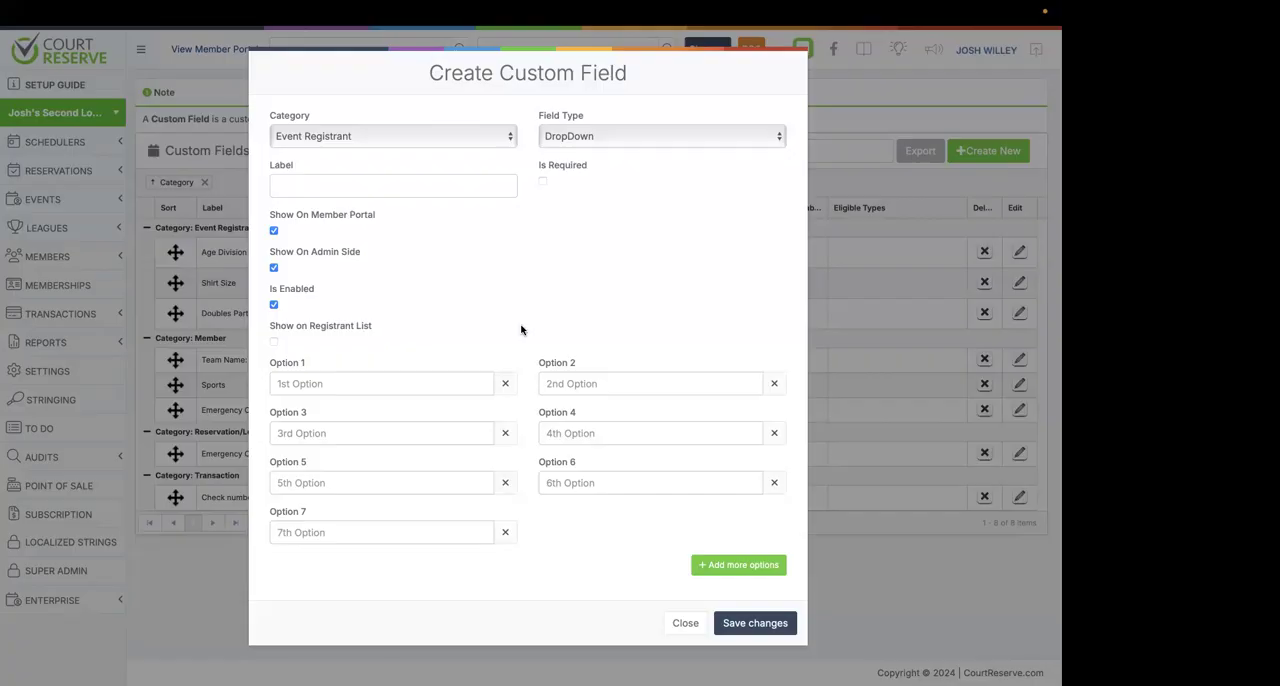
{"action": "left_click", "coordinate": [542, 183]}
Compare the new field's options for the Member and Event Registrant categories, and close the form without saving.
{"action": "left_click", "coordinate": [330, 140]}
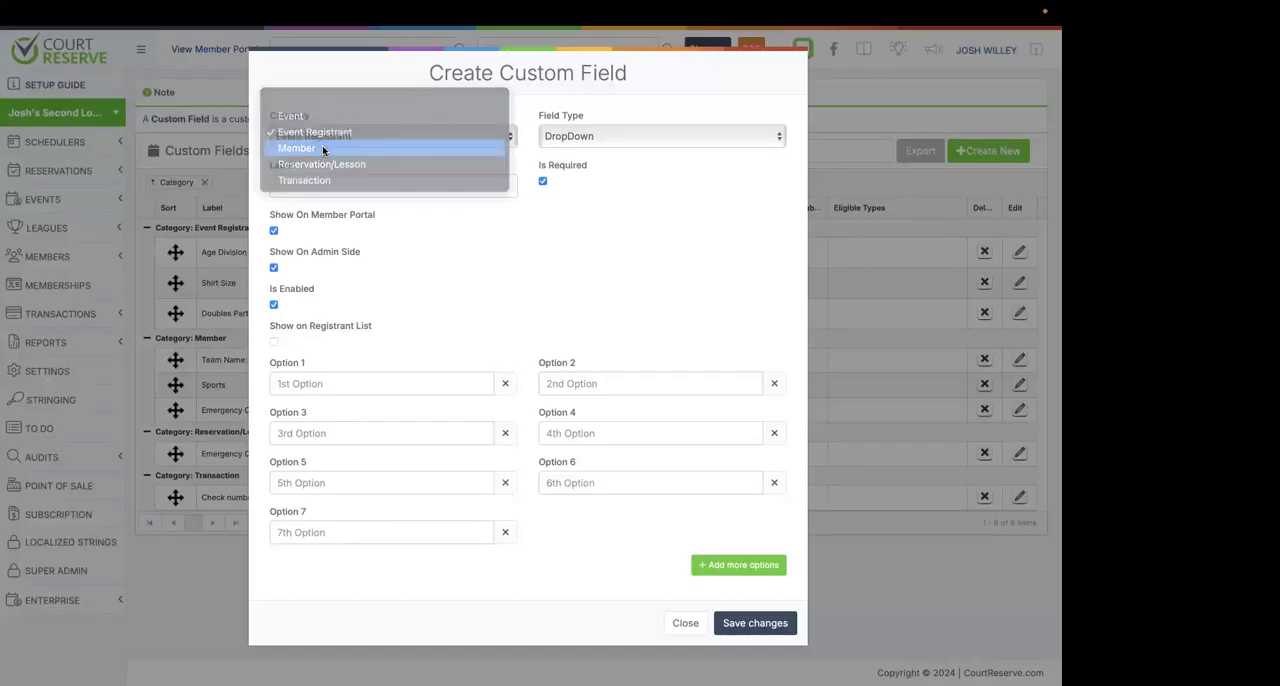
{"action": "left_click", "coordinate": [322, 148]}
{"action": "left_click", "coordinate": [357, 137]}
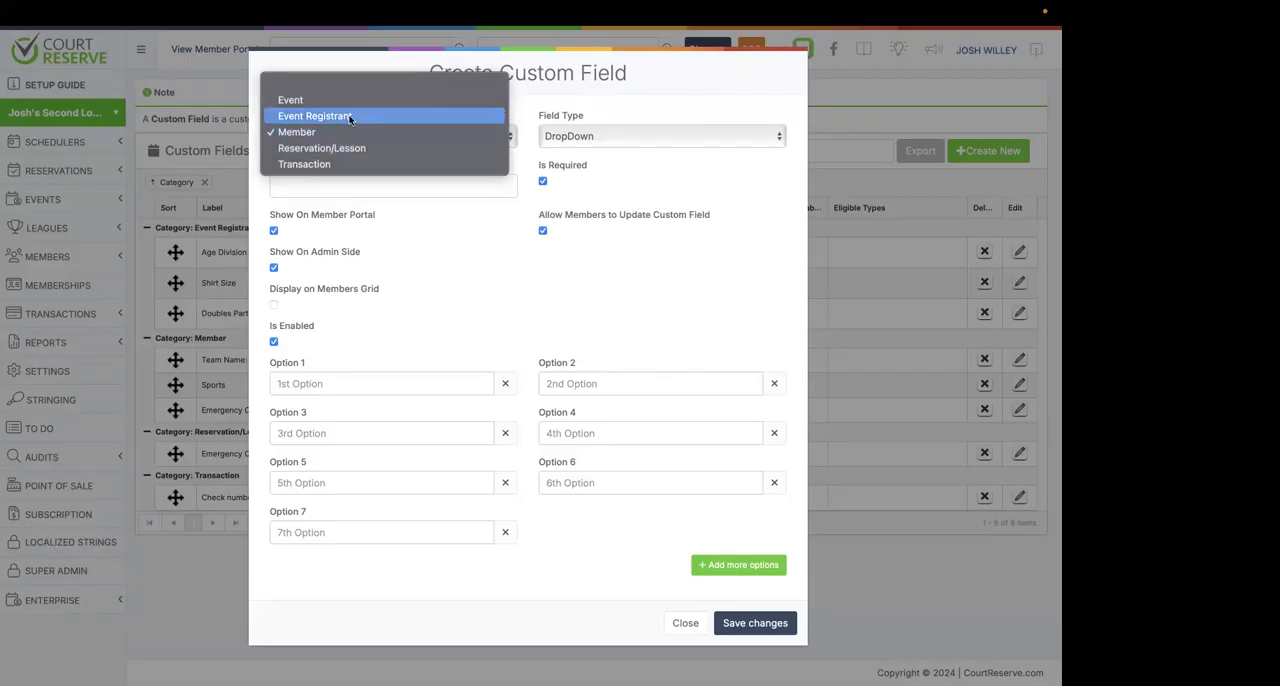
{"action": "left_click", "coordinate": [350, 117]}
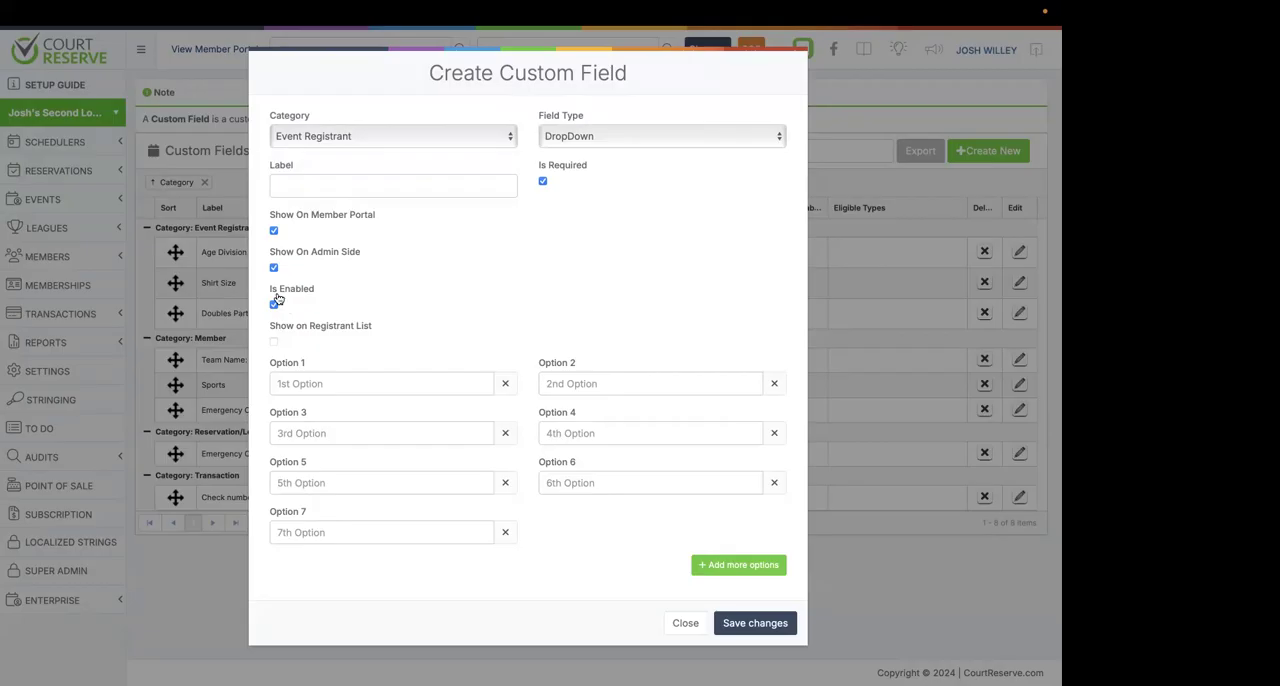
{"action": "left_click", "coordinate": [338, 140]}
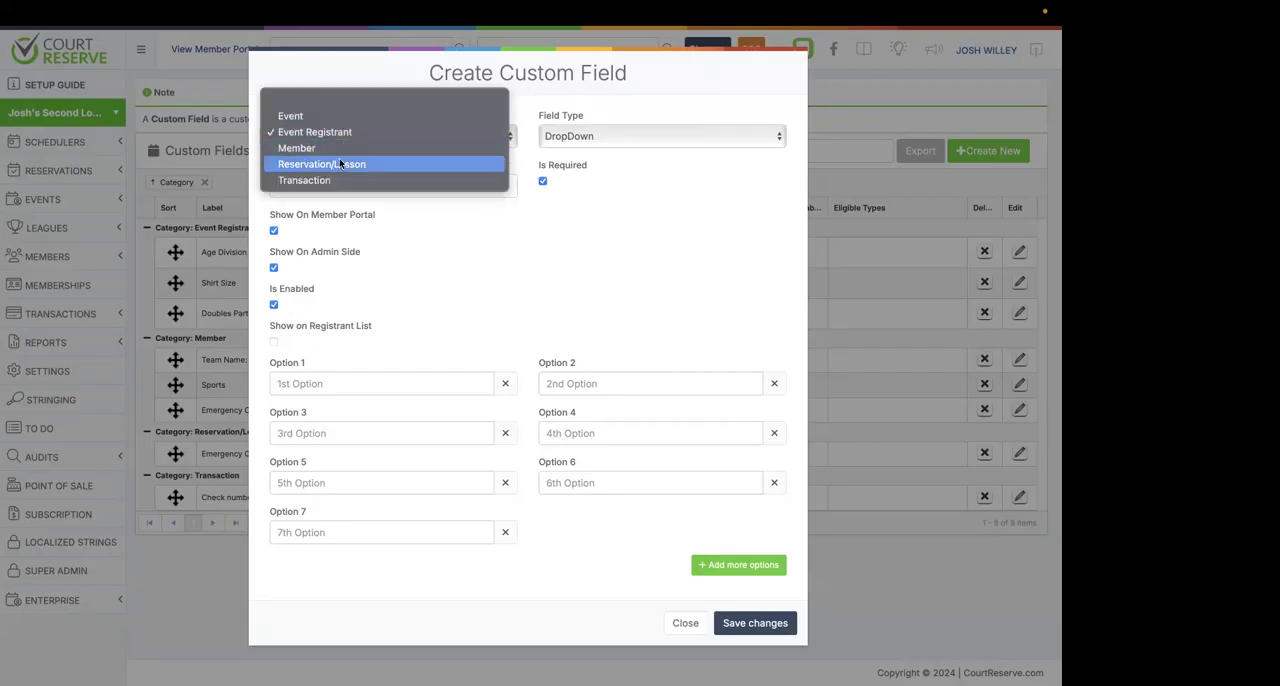
{"action": "left_click", "coordinate": [339, 147]}
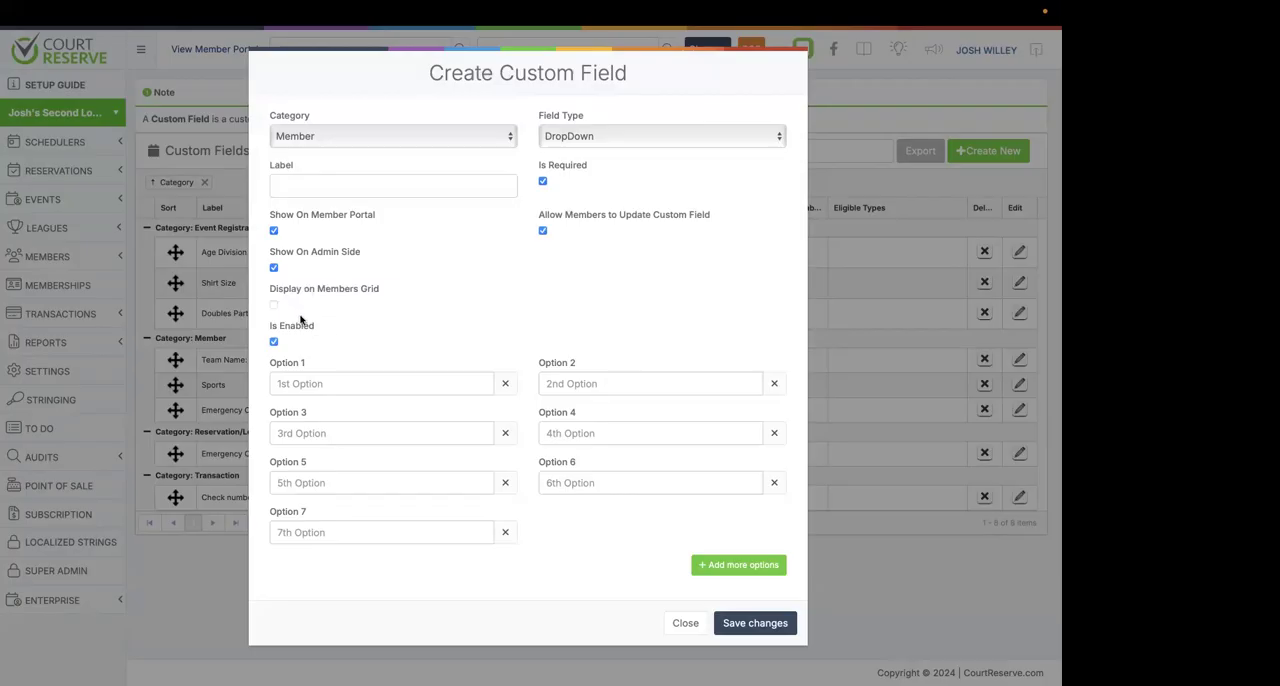
{"action": "left_click", "coordinate": [370, 140]}
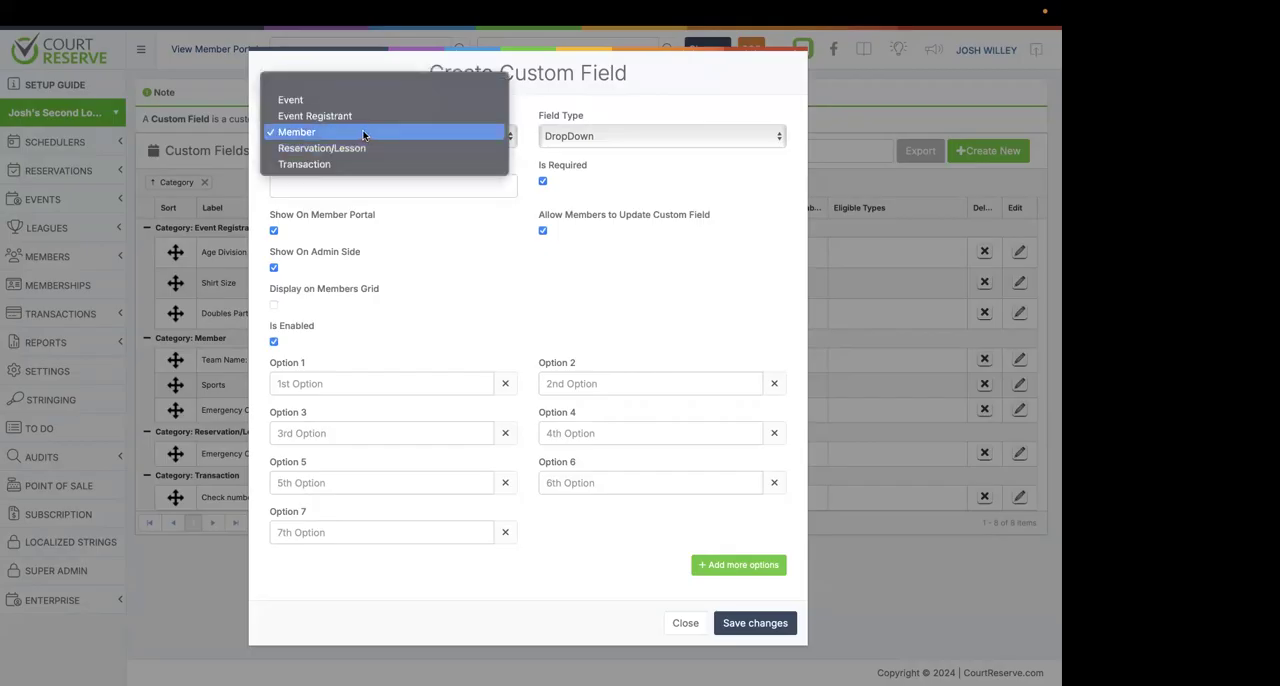
{"action": "left_click", "coordinate": [341, 294]}
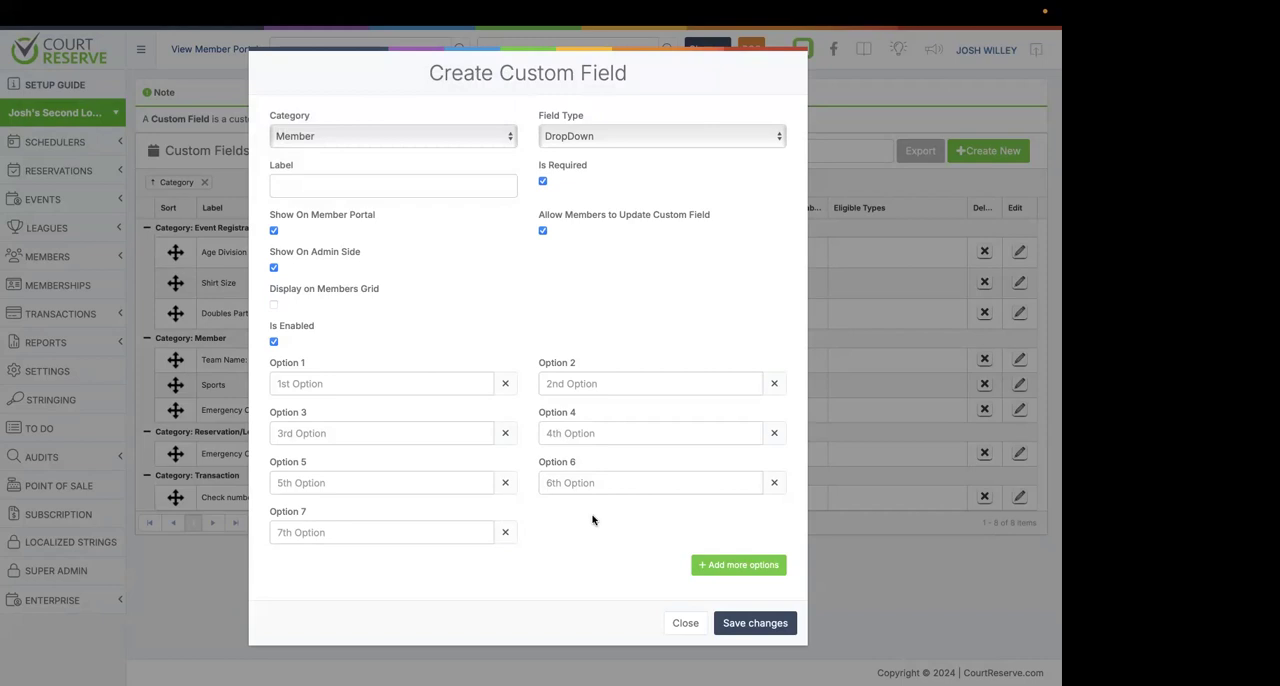
{"action": "left_click", "coordinate": [685, 623]}
Open the Doubles Partner custom field for editing, examine its Show on Registrant List option, and close it without saving.
{"action": "left_click", "coordinate": [47, 258]}
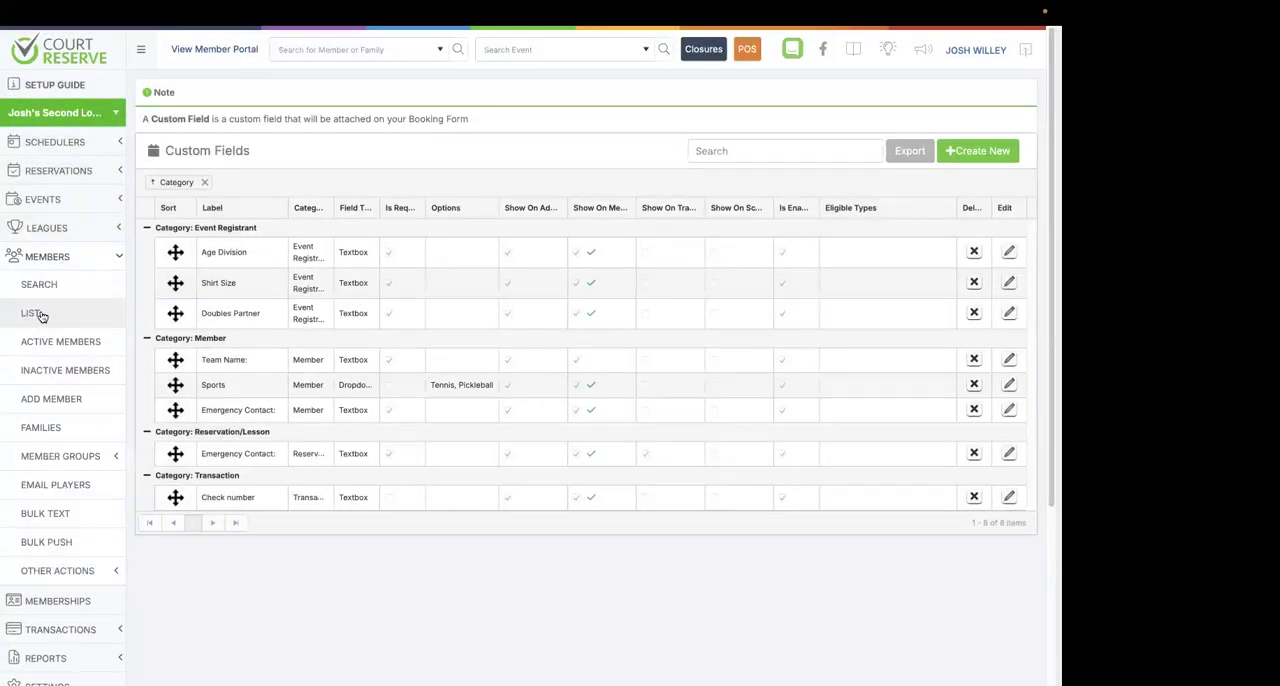
{"action": "left_click", "coordinate": [1009, 312]}
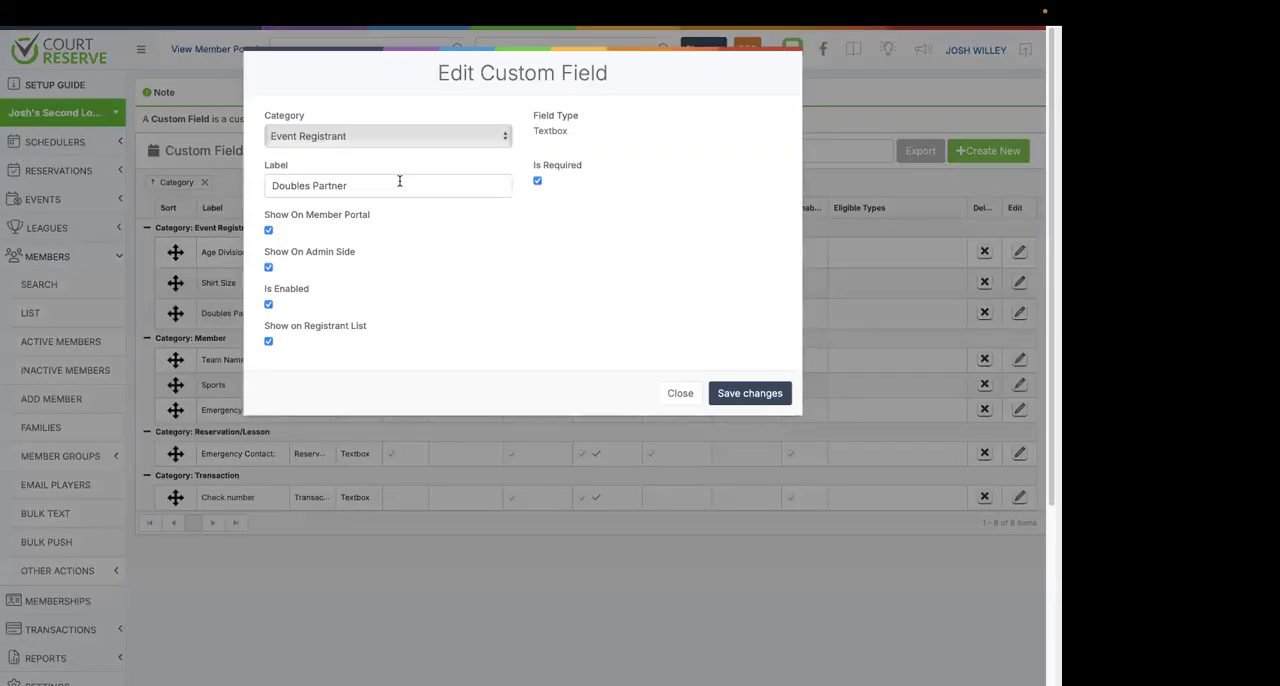
{"action": "triple_click", "coordinate": [399, 181]}
{"action": "left_click", "coordinate": [407, 250]}
{"action": "left_click", "coordinate": [680, 393]}
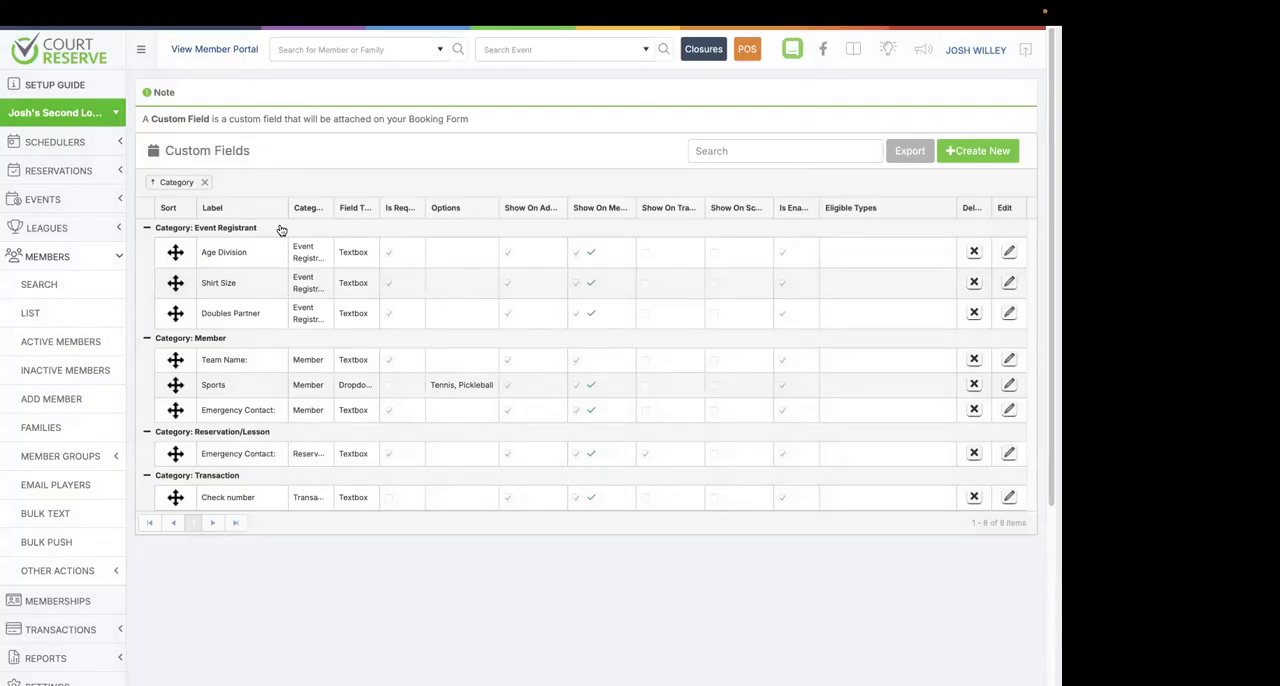
Open the admin events list and view the registrants for the Thu, Sep 5th date of the 12p - 1p 4.0 Open Play event.
{"action": "left_click", "coordinate": [111, 203]}
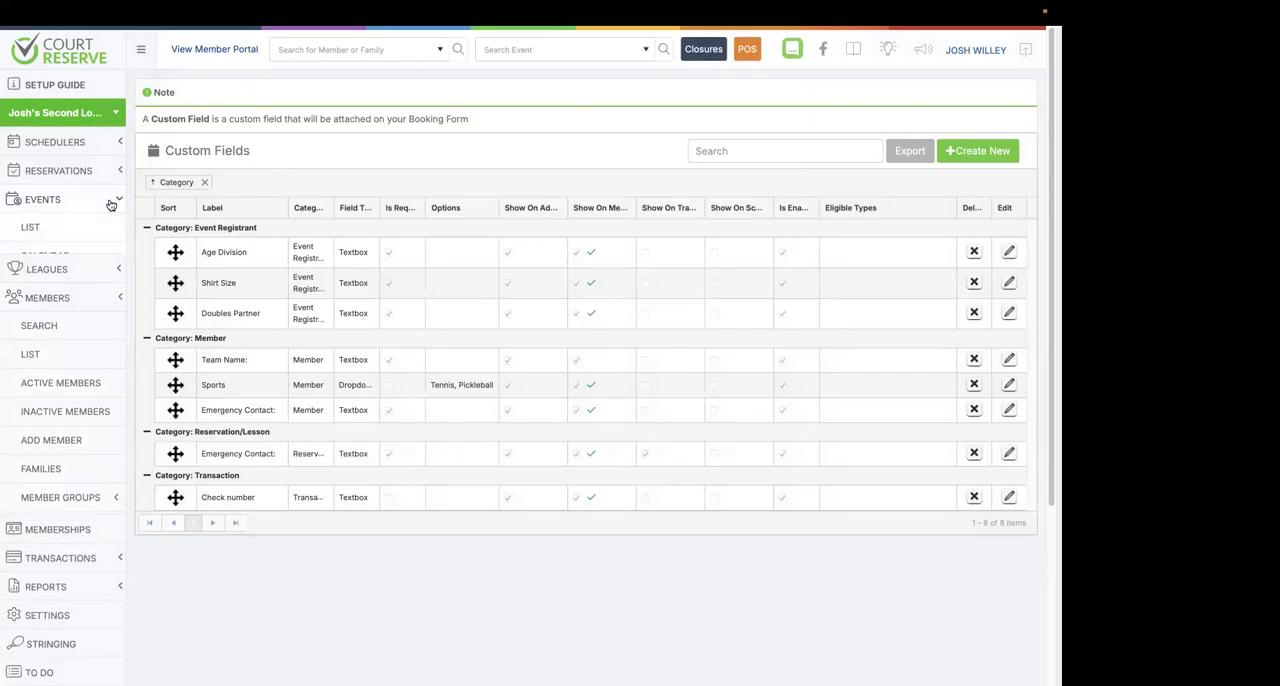
{"action": "left_click", "coordinate": [59, 229]}
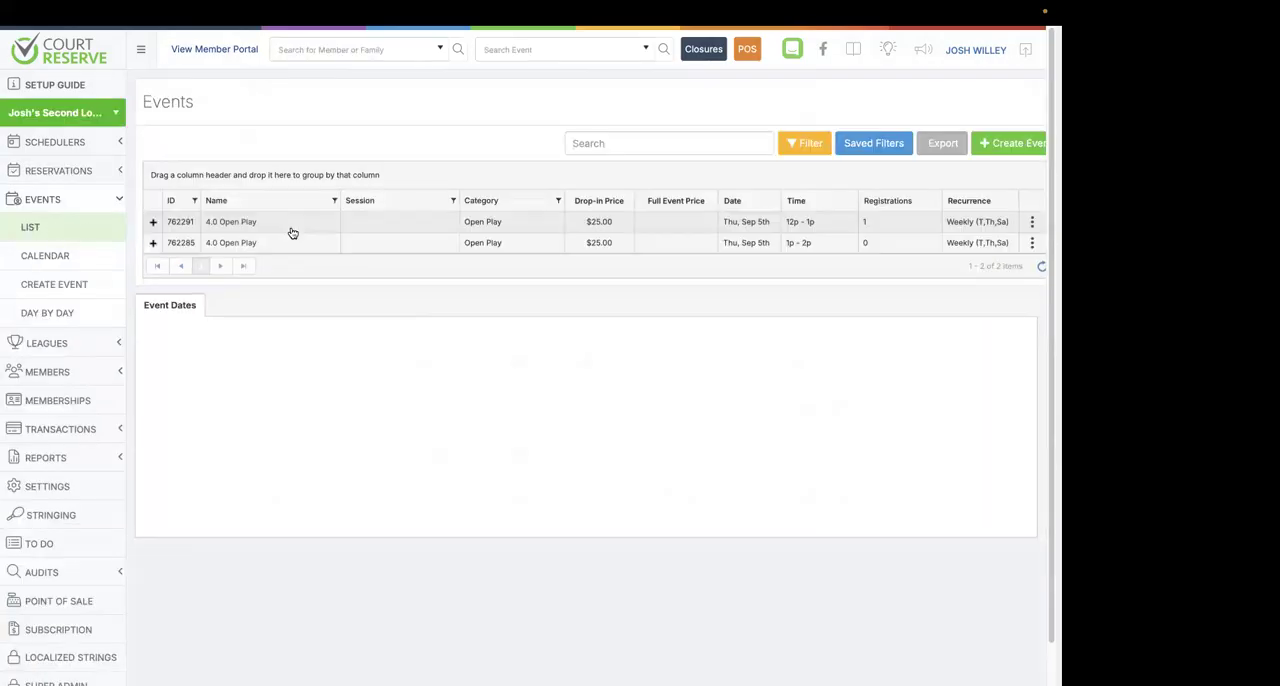
{"action": "left_click", "coordinate": [295, 221]}
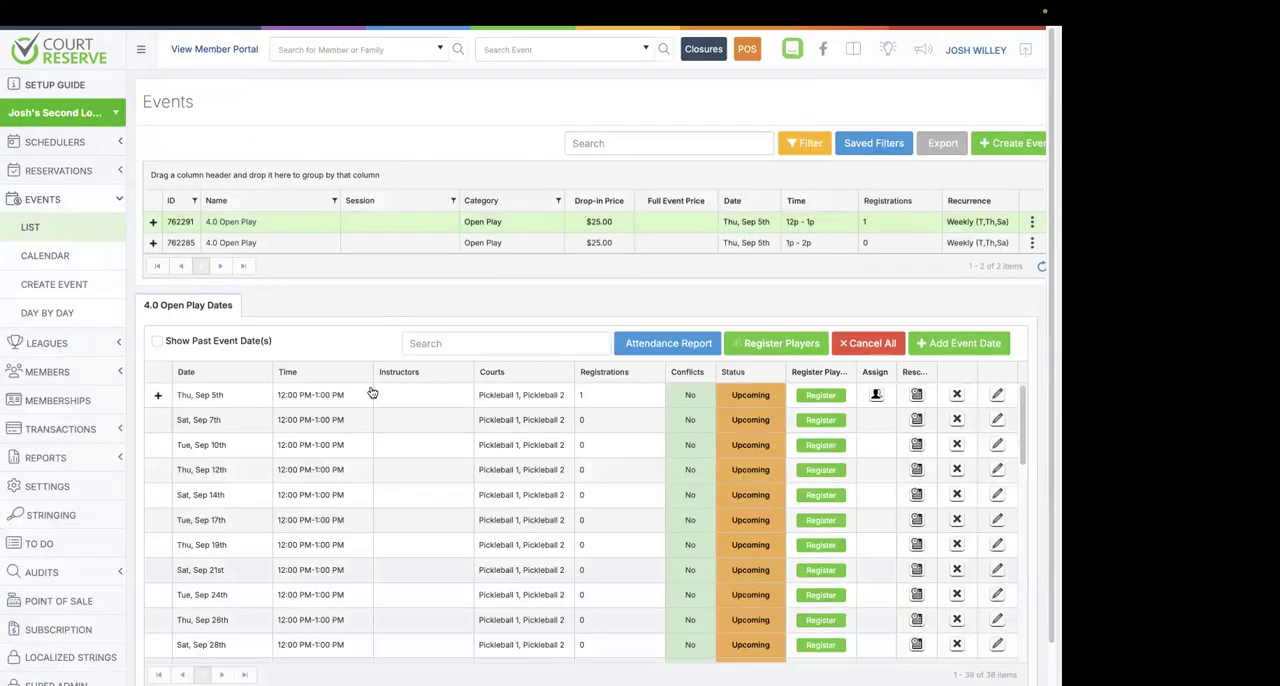
{"action": "left_click", "coordinate": [155, 397]}
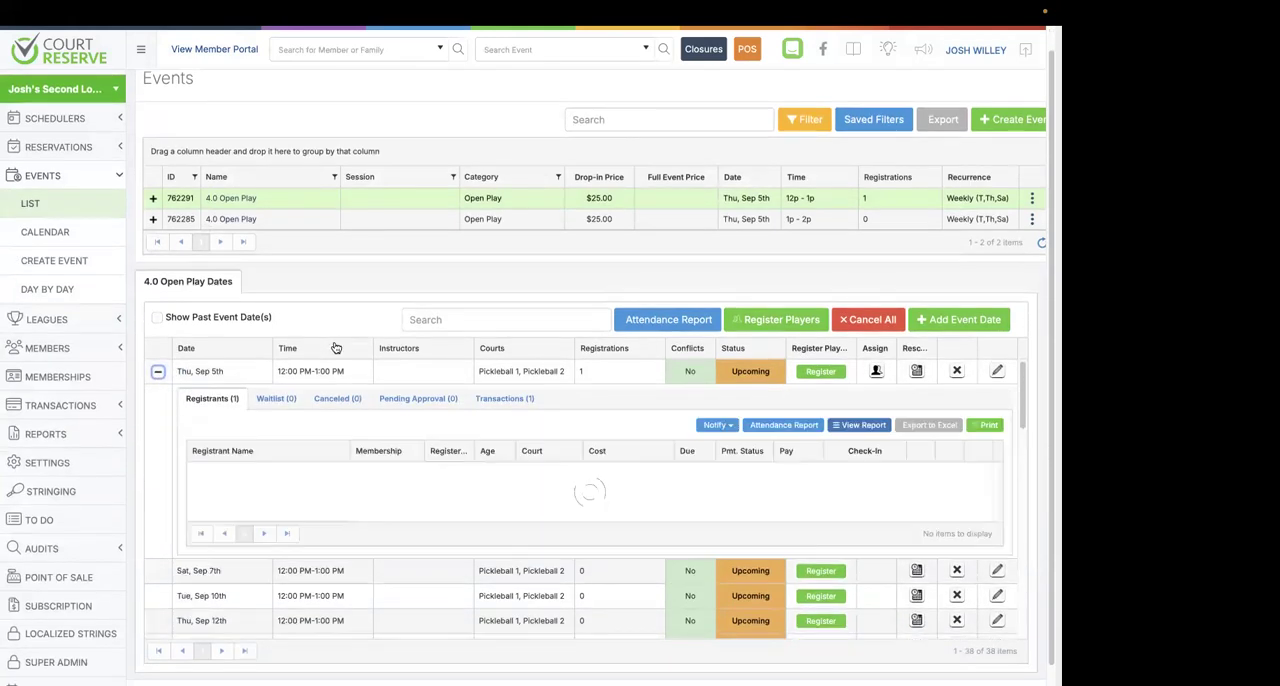
{"action": "mouse_move", "coordinate": [323, 476]}
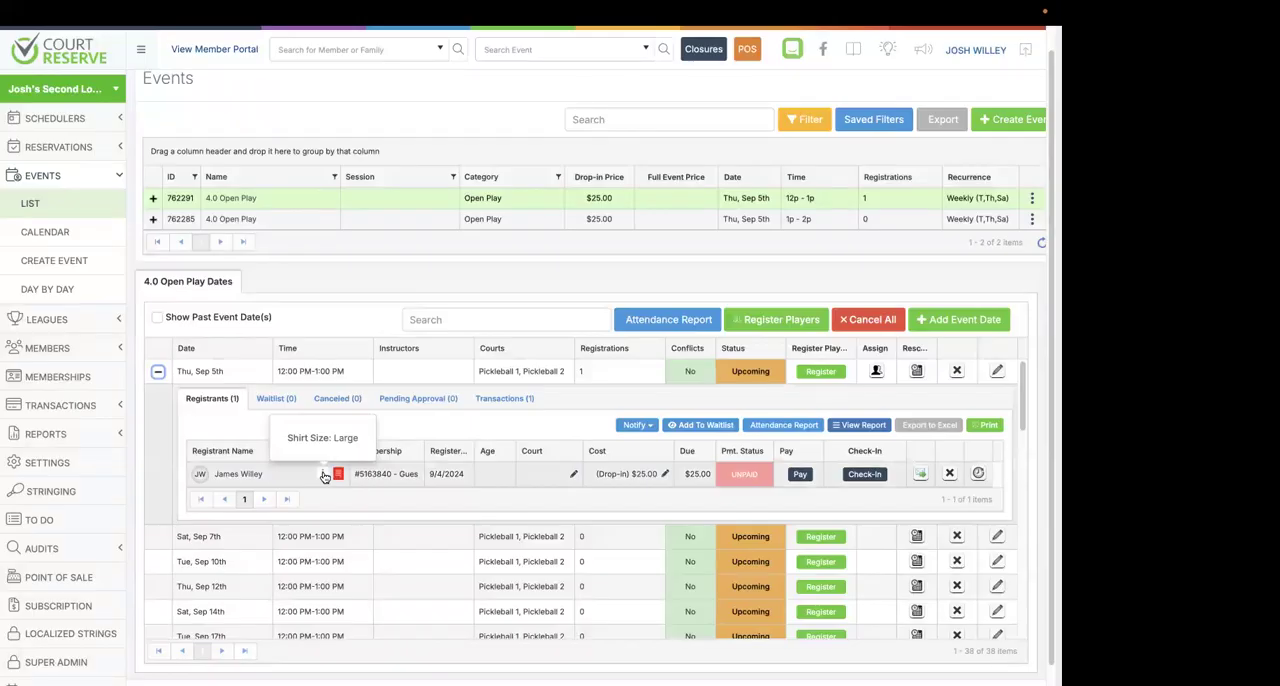
Open the Check-In Statuses settings and compare the page with Advanced Check-In Status disabled and enabled, leaving it enabled.
{"action": "left_click", "coordinate": [47, 463]}
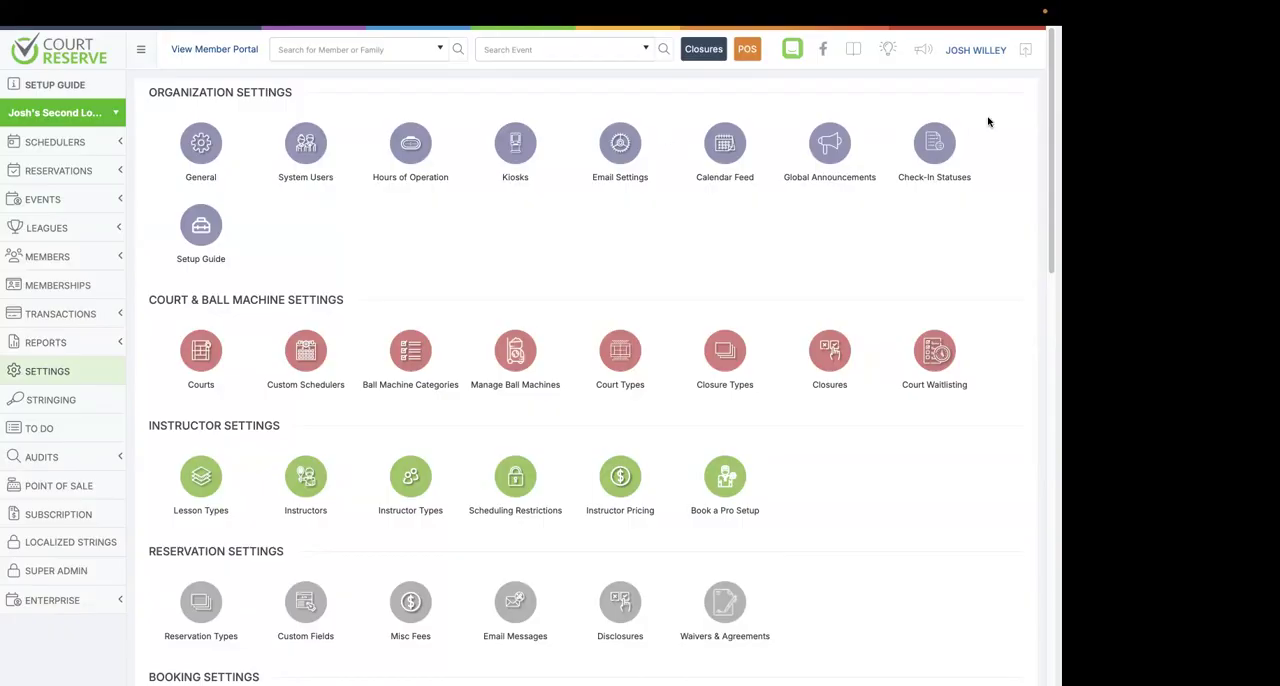
{"action": "left_click", "coordinate": [936, 148]}
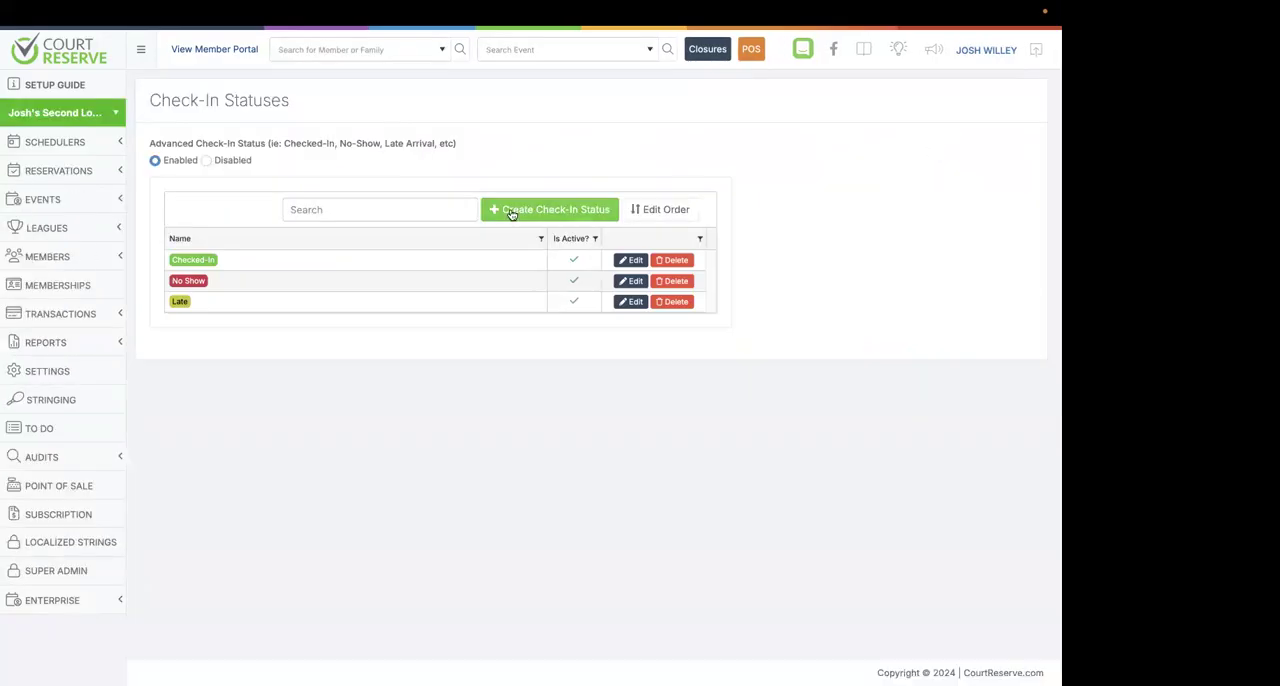
{"action": "left_click", "coordinate": [206, 161]}
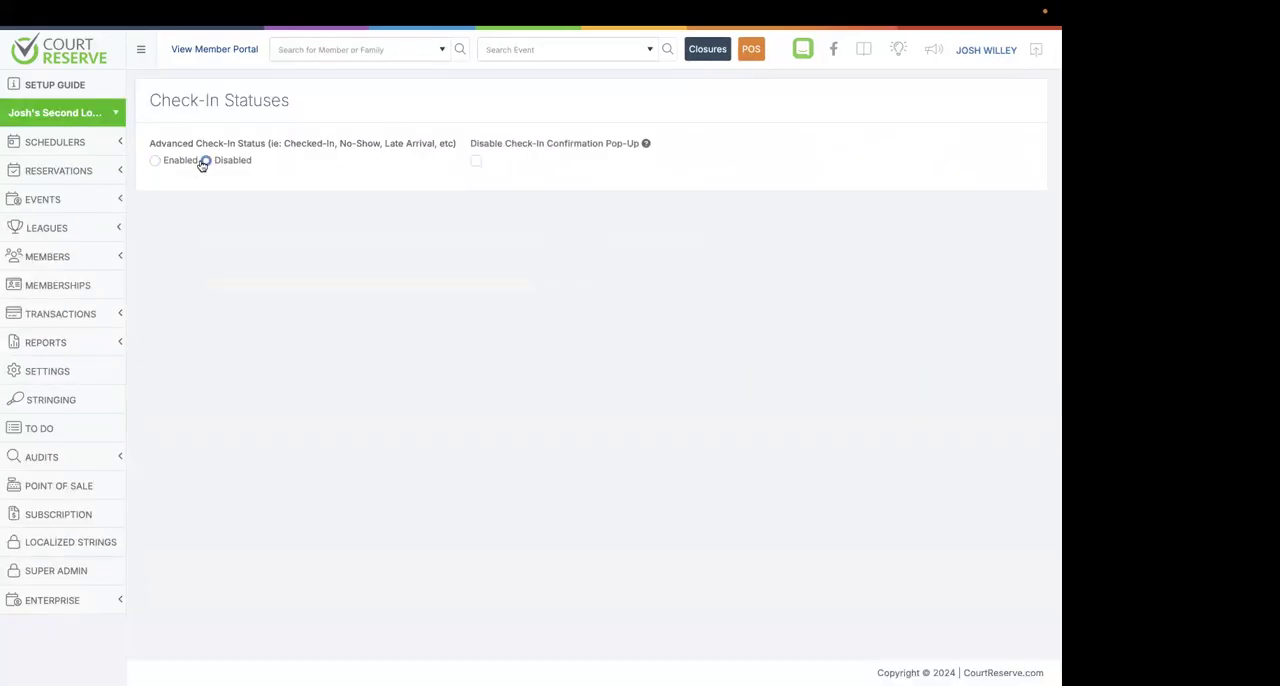
{"action": "left_click", "coordinate": [155, 161]}
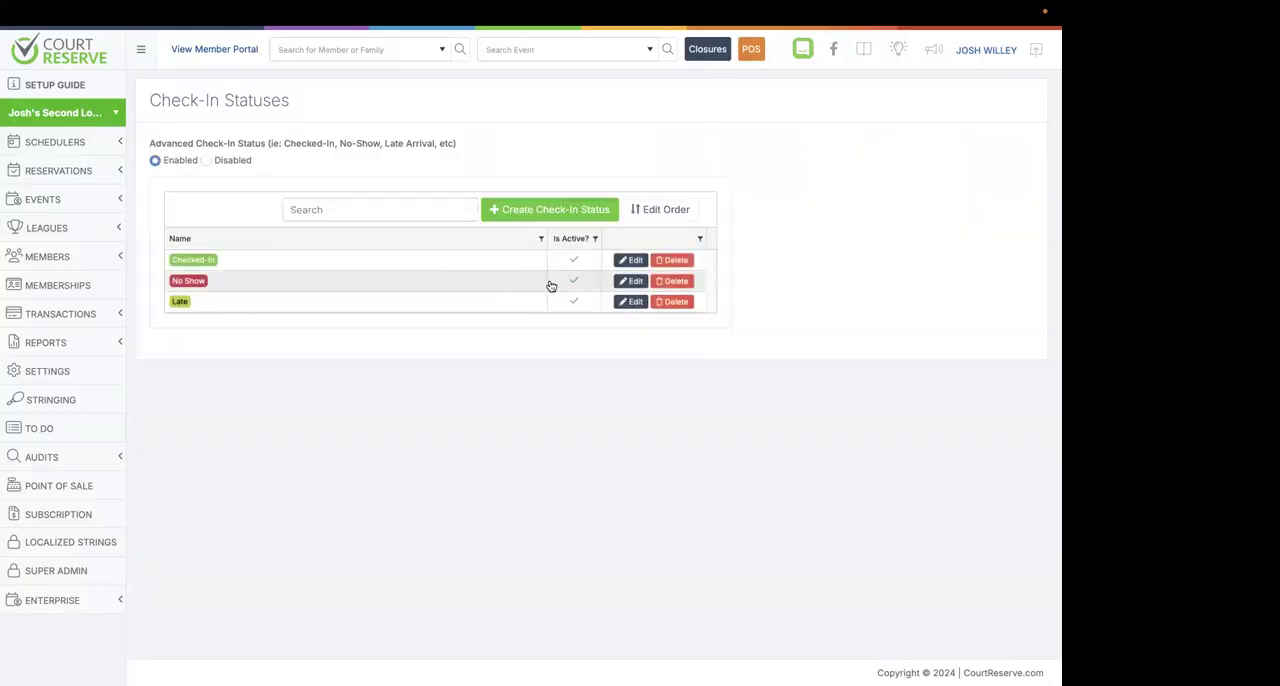
Examine the form for creating a check-in status and the status order editor, closing both without saving.
{"action": "left_click", "coordinate": [535, 213]}
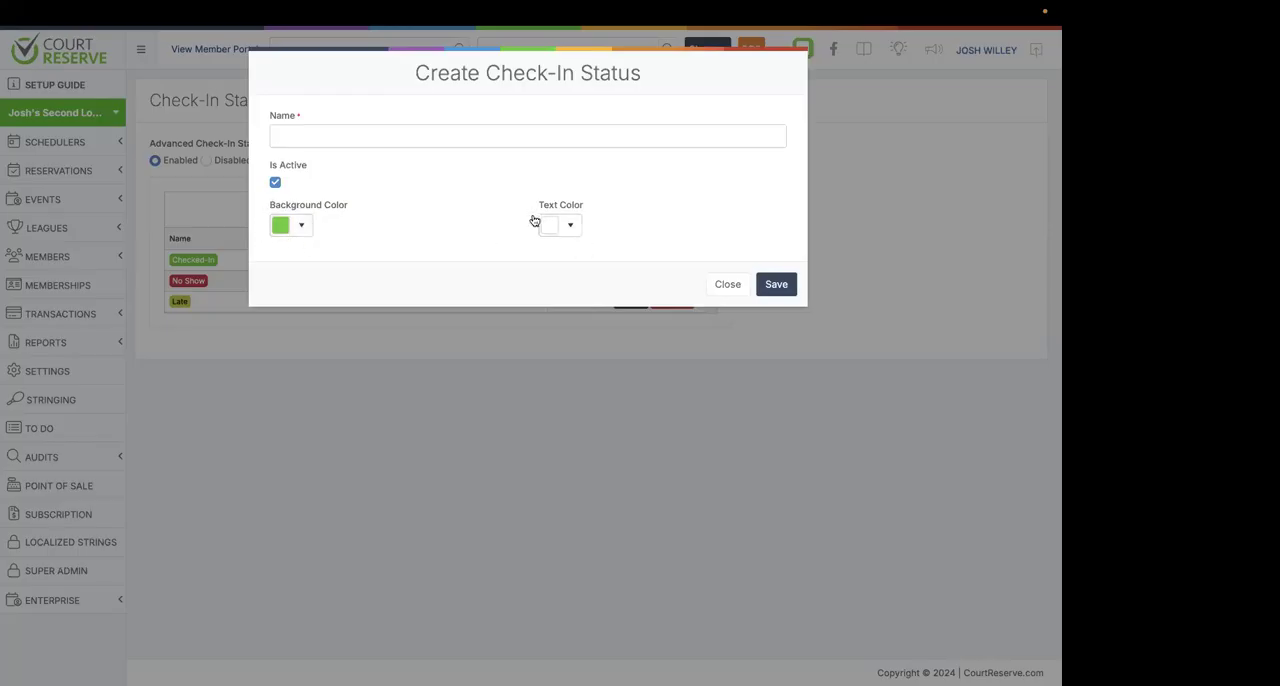
{"action": "left_click", "coordinate": [727, 285]}
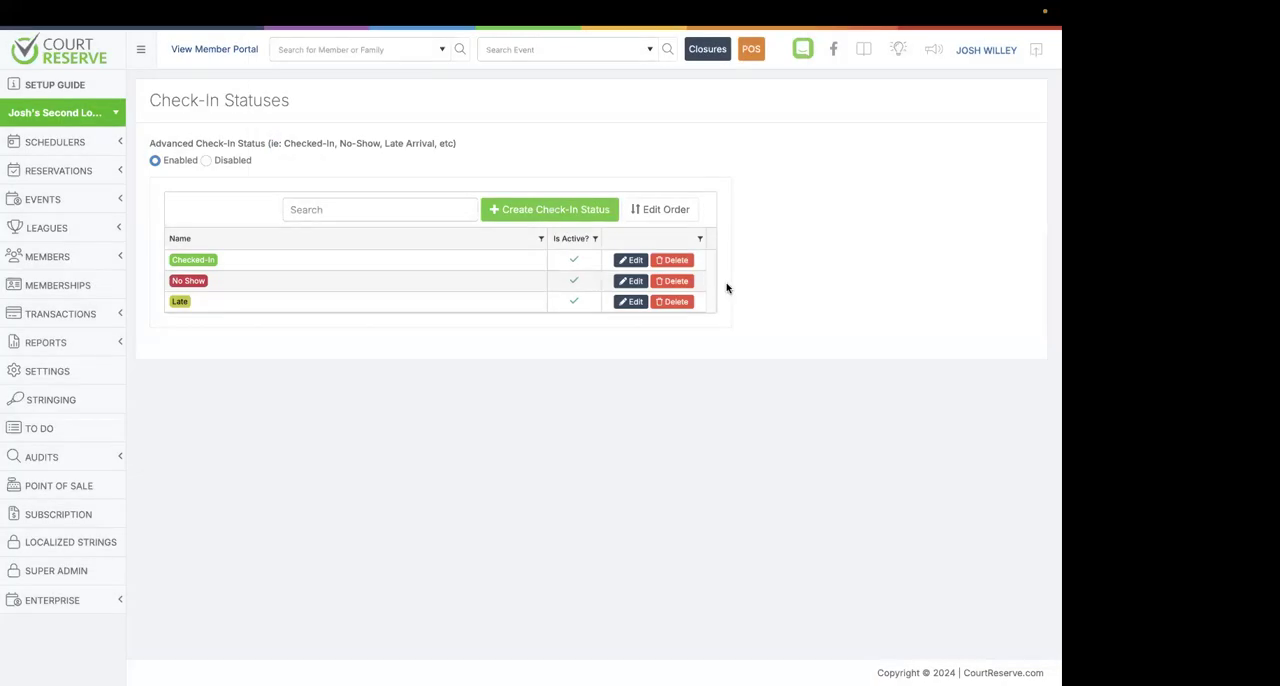
{"action": "left_click", "coordinate": [650, 212]}
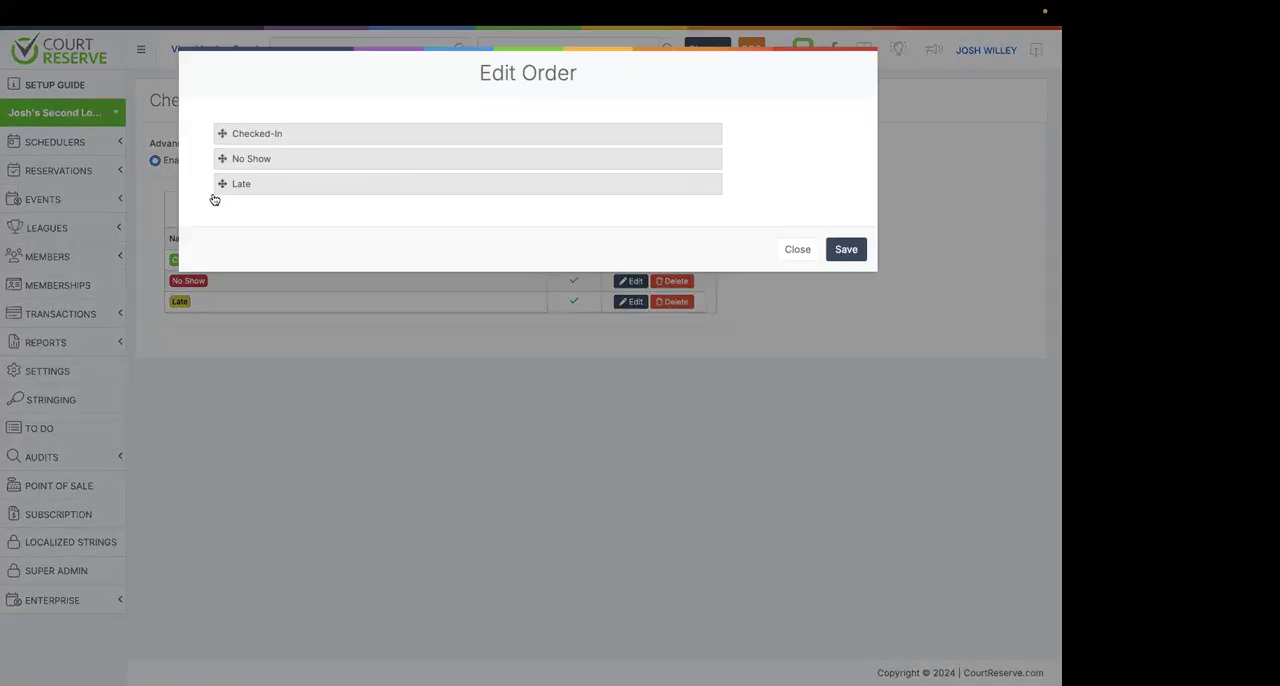
{"action": "left_click", "coordinate": [808, 251]}
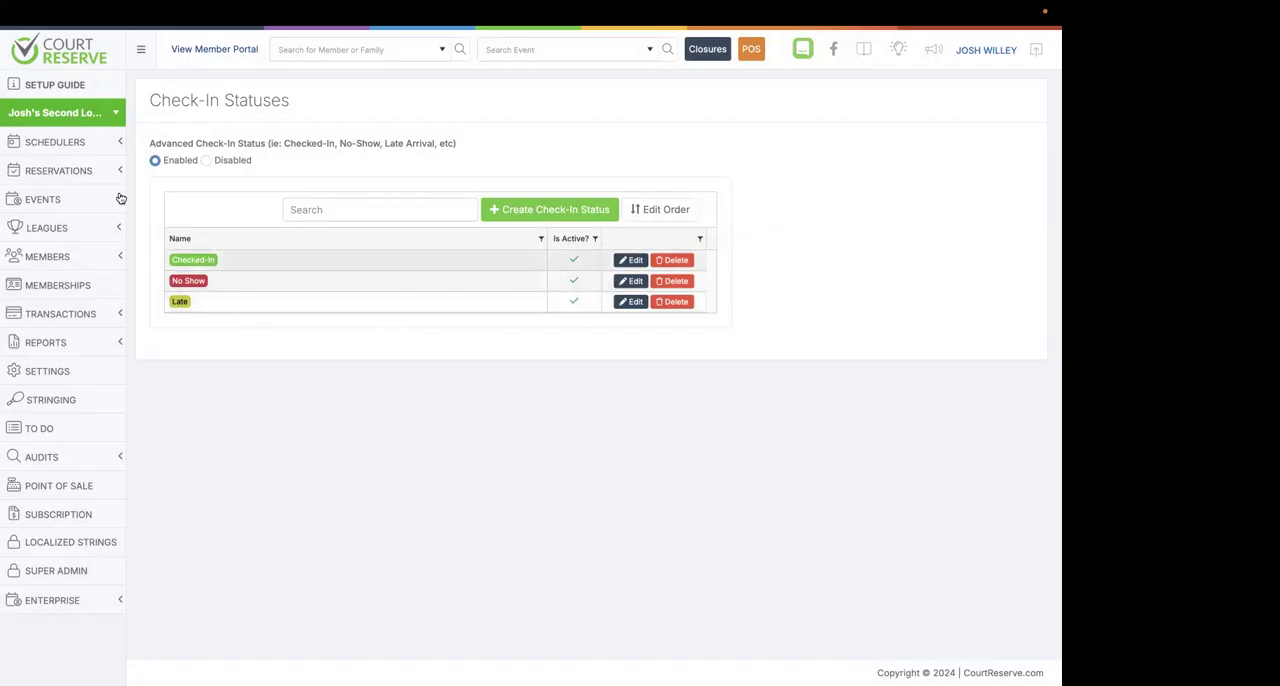
Open the Members Report and filter the membership status by Expired (Billing Past Due) and Currently no Membership Assigned.
{"action": "left_click", "coordinate": [66, 66]}
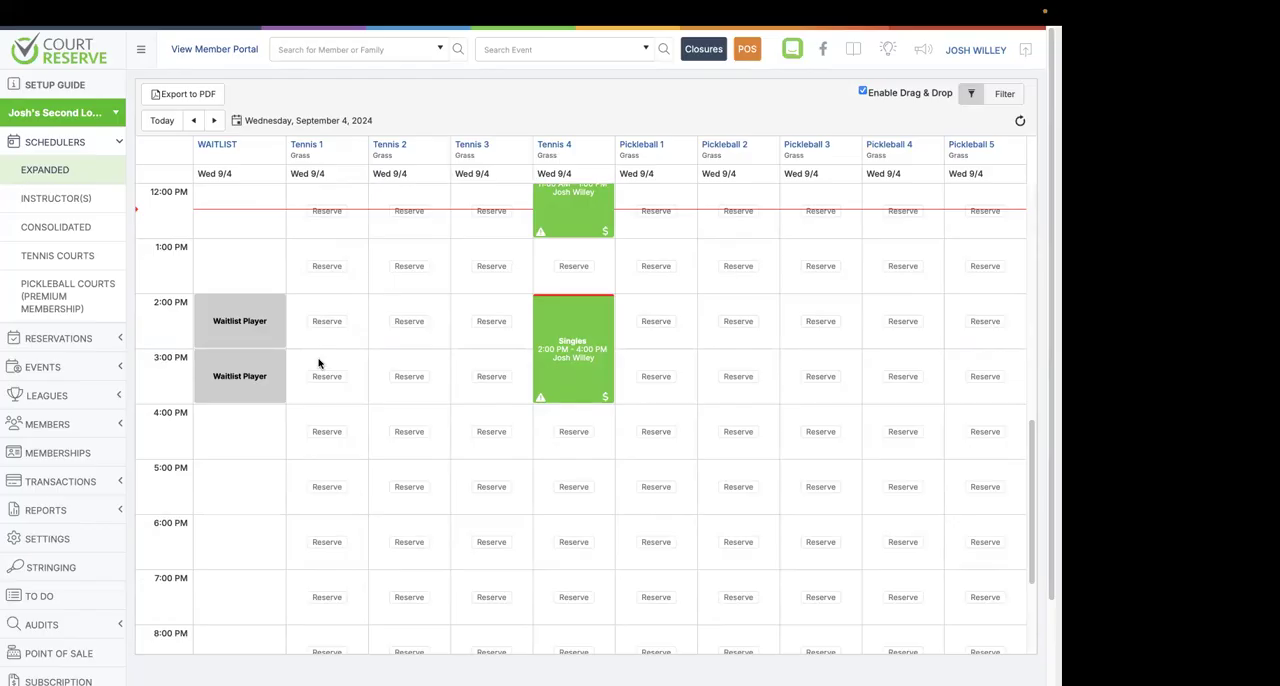
{"action": "left_click", "coordinate": [76, 512]}
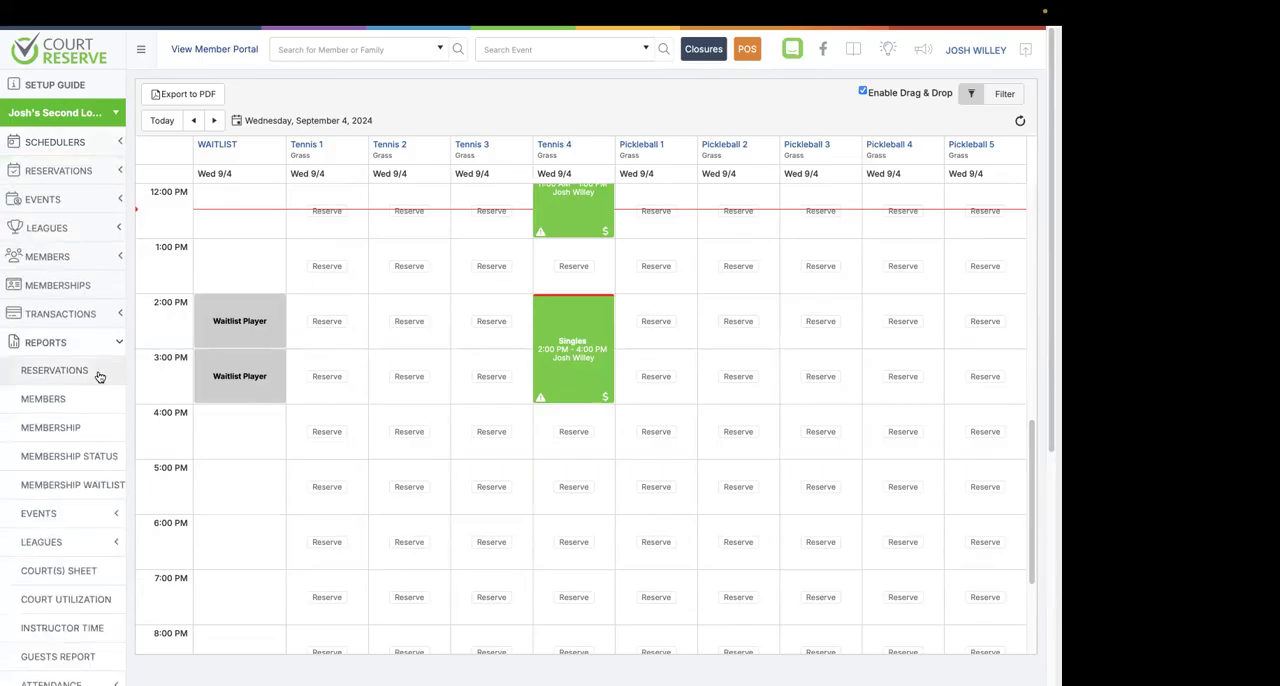
{"action": "left_click", "coordinate": [35, 401]}
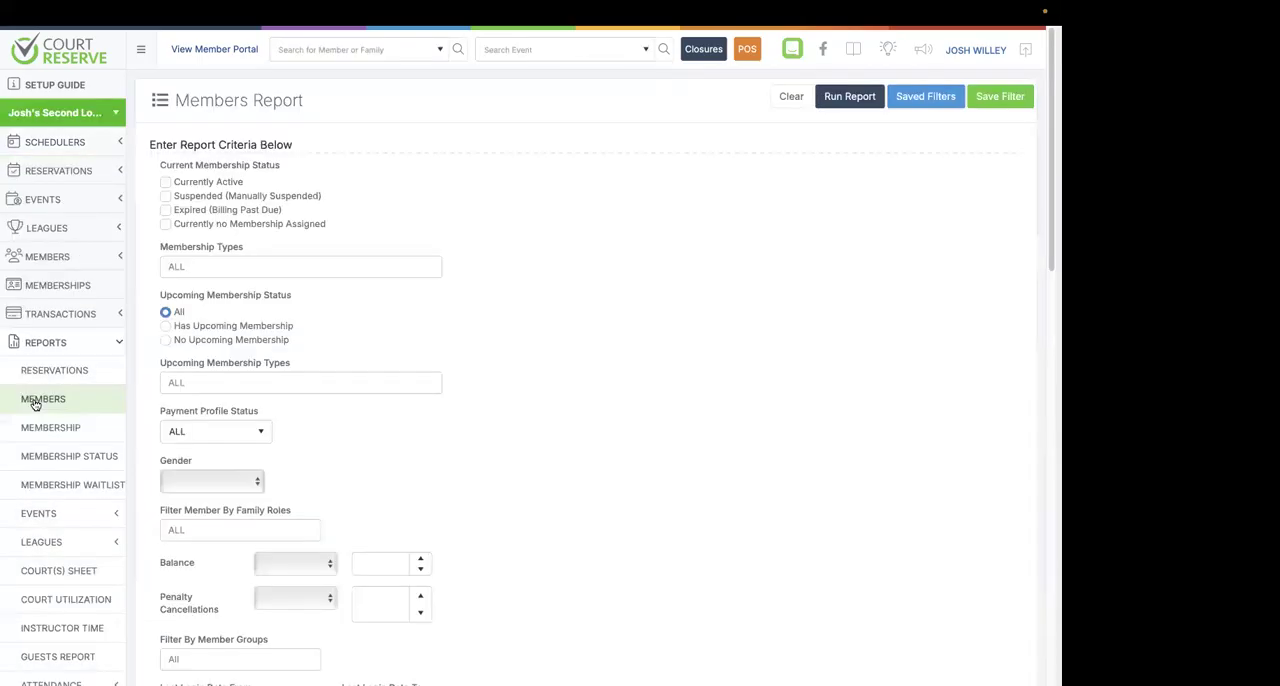
{"action": "left_click", "coordinate": [312, 270]}
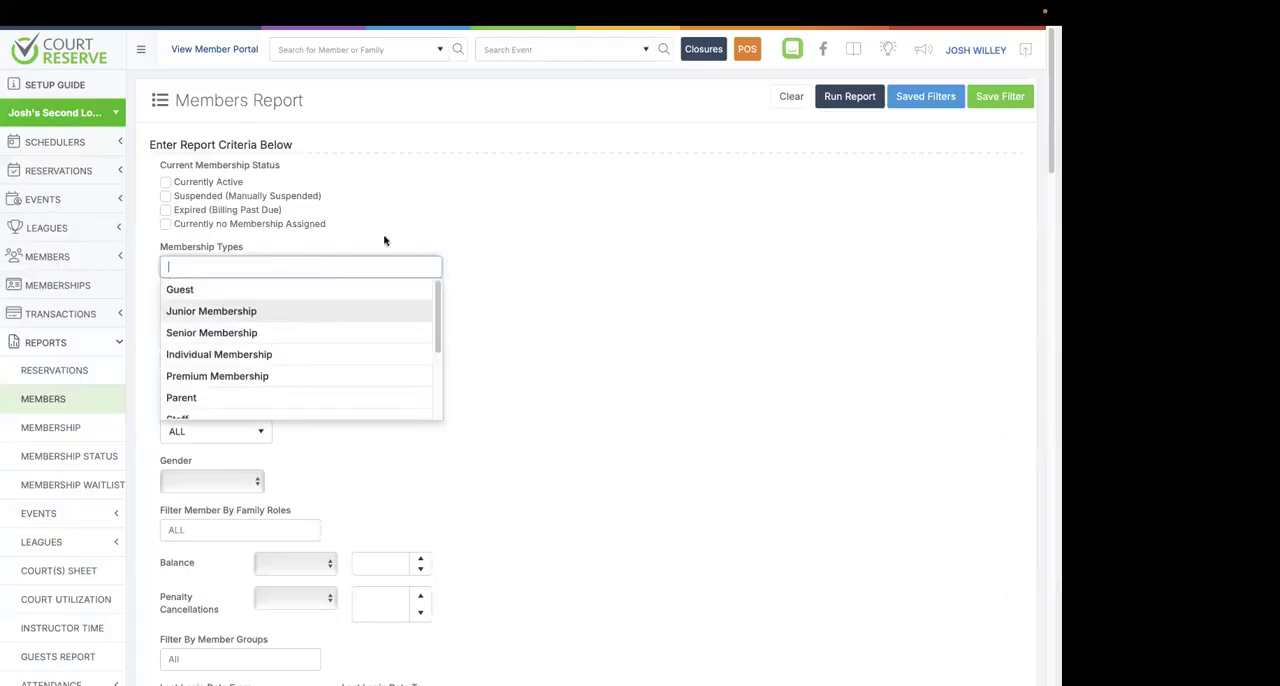
{"action": "left_click", "coordinate": [447, 208]}
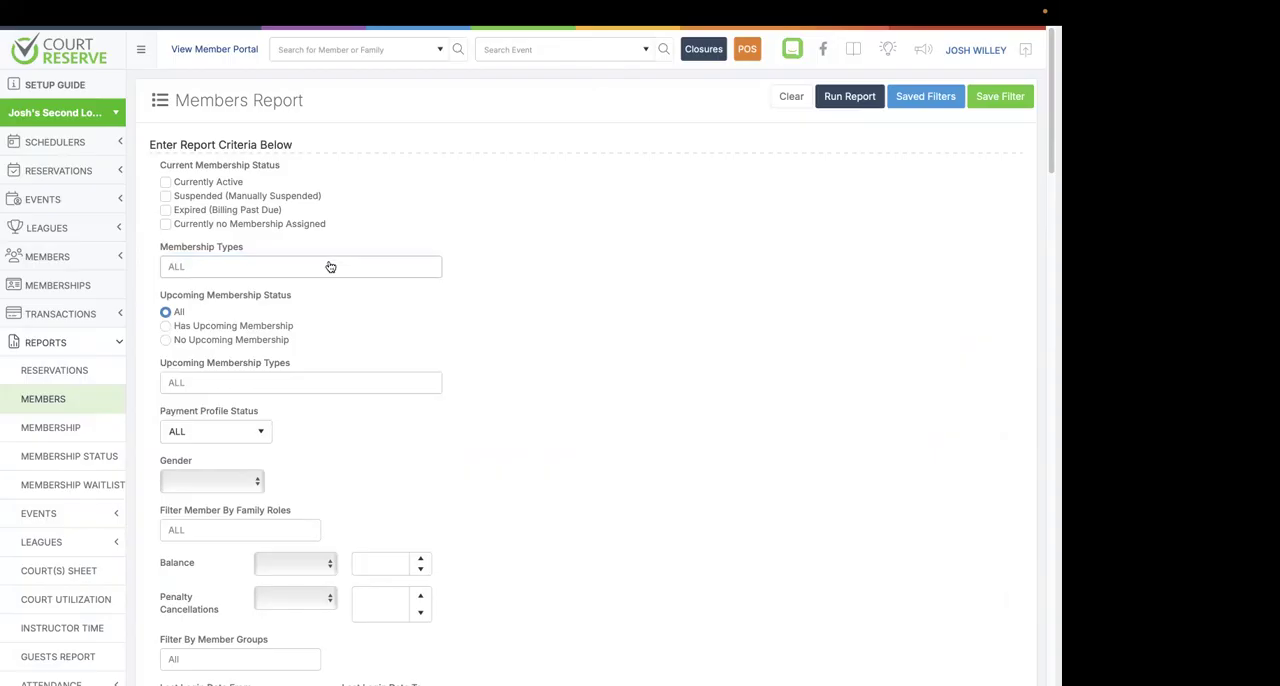
{"action": "left_click", "coordinate": [166, 210]}
{"action": "left_click", "coordinate": [166, 224]}
Limit the report output to Member #, First Name, Last Name and Email, moving Email directly below Last Name.
{"action": "scroll", "coordinate": [265, 304], "scroll_direction": "down", "scroll_amount": 4}
{"action": "scroll", "coordinate": [265, 304], "scroll_direction": "down", "scroll_amount": 10}
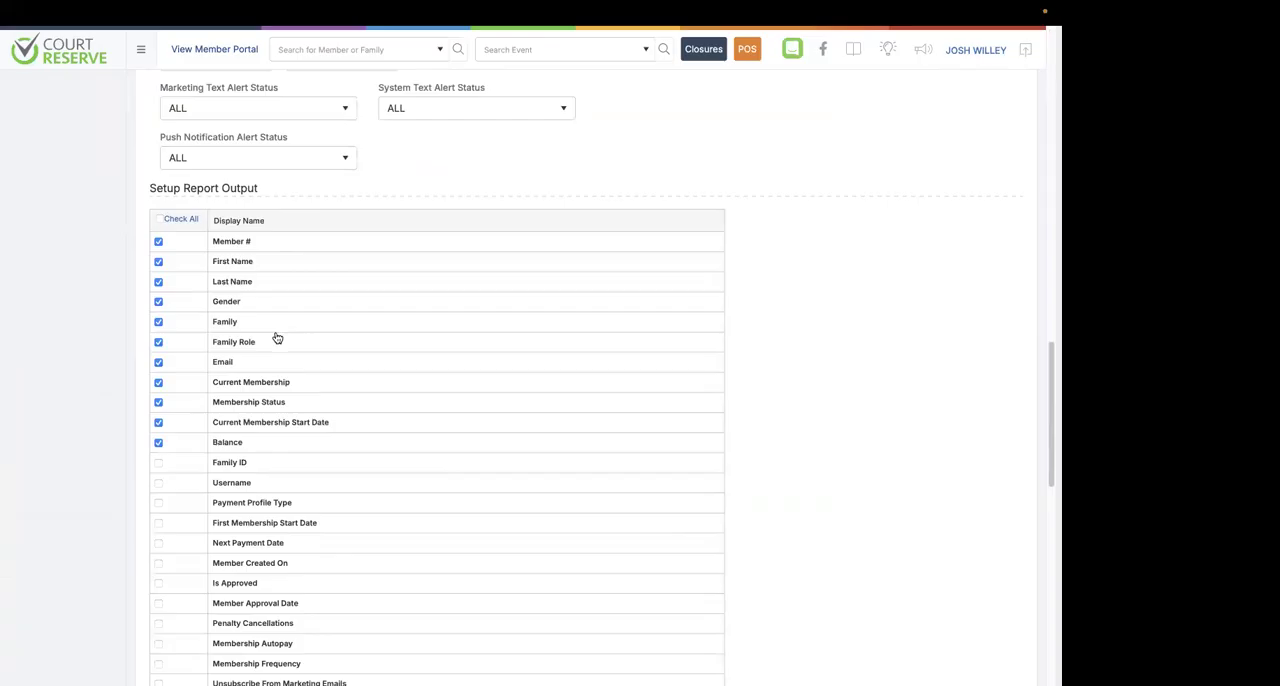
{"action": "left_click", "coordinate": [158, 442]}
{"action": "left_click", "coordinate": [158, 422]}
{"action": "left_click", "coordinate": [158, 404]}
{"action": "left_click", "coordinate": [158, 384]}
{"action": "left_click_drag", "start_coordinate": [357, 369], "coordinate": [352, 301]}
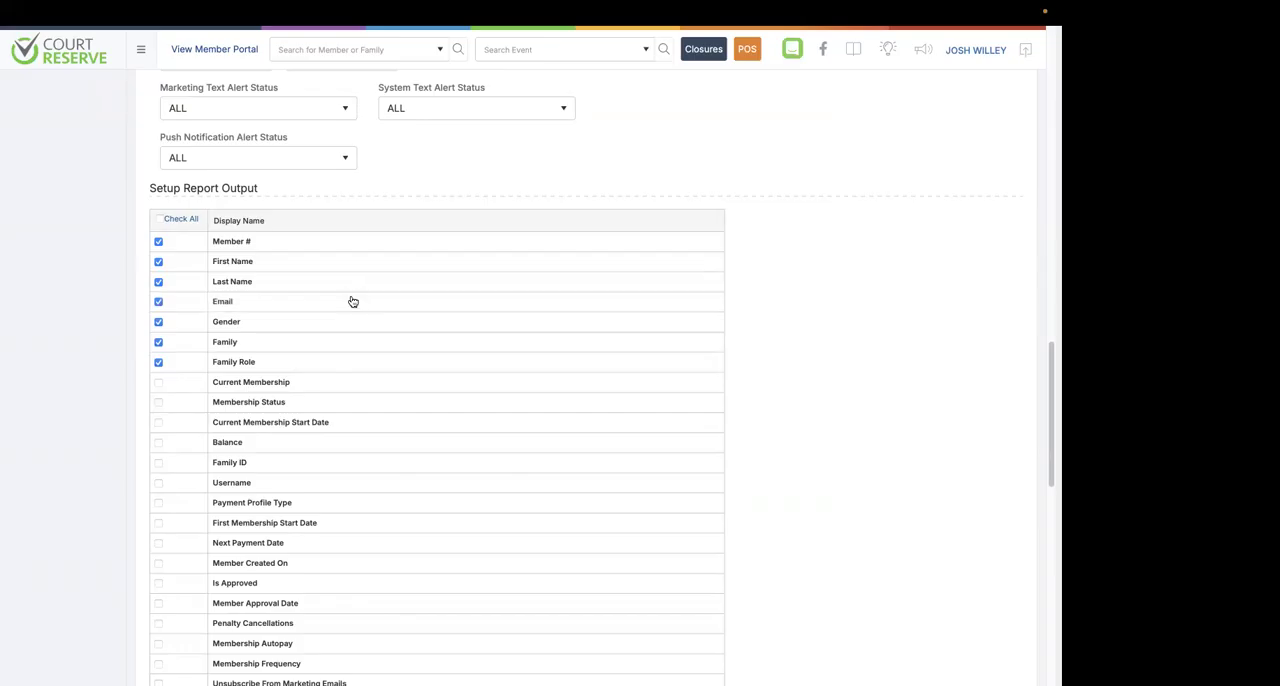
{"action": "left_click", "coordinate": [158, 322]}
{"action": "left_click", "coordinate": [159, 343]}
{"action": "left_click", "coordinate": [158, 362]}
Examine the naming and Private or Shared visibility options for saving the report filter, and close without saving.
{"action": "scroll", "coordinate": [434, 340], "scroll_direction": "up", "scroll_amount": 10}
{"action": "scroll", "coordinate": [436, 341], "scroll_direction": "up", "scroll_amount": 5}
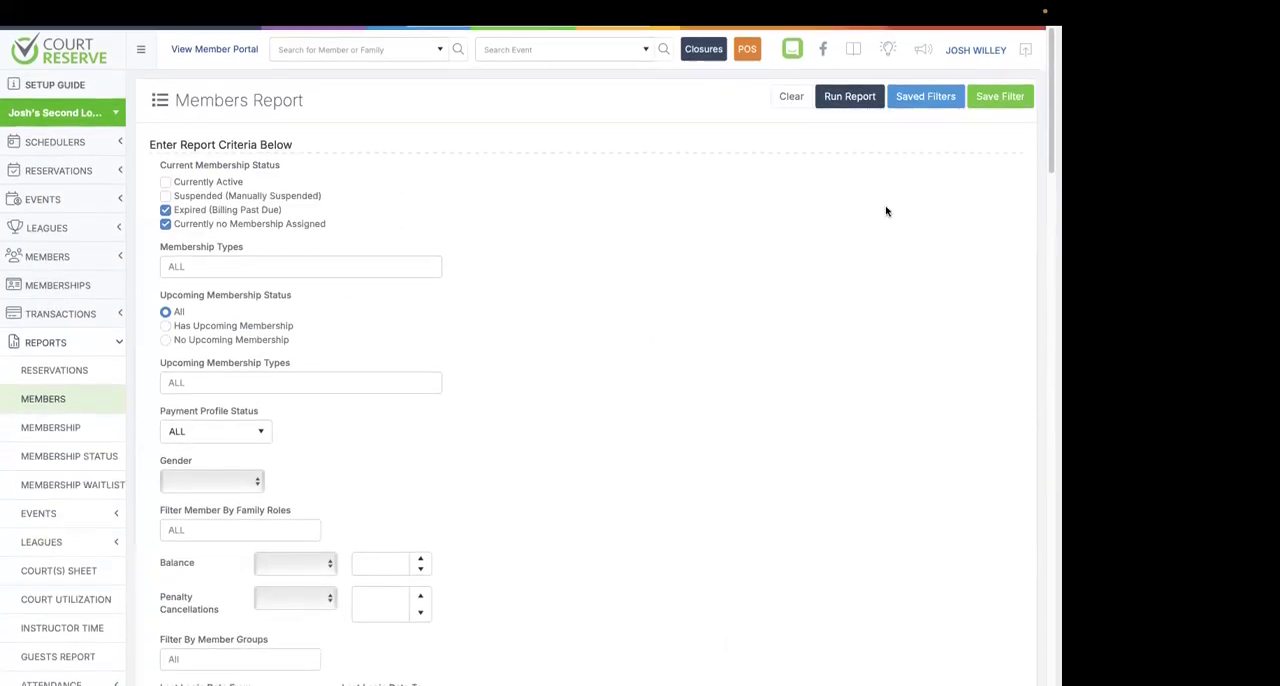
{"action": "left_click", "coordinate": [992, 103]}
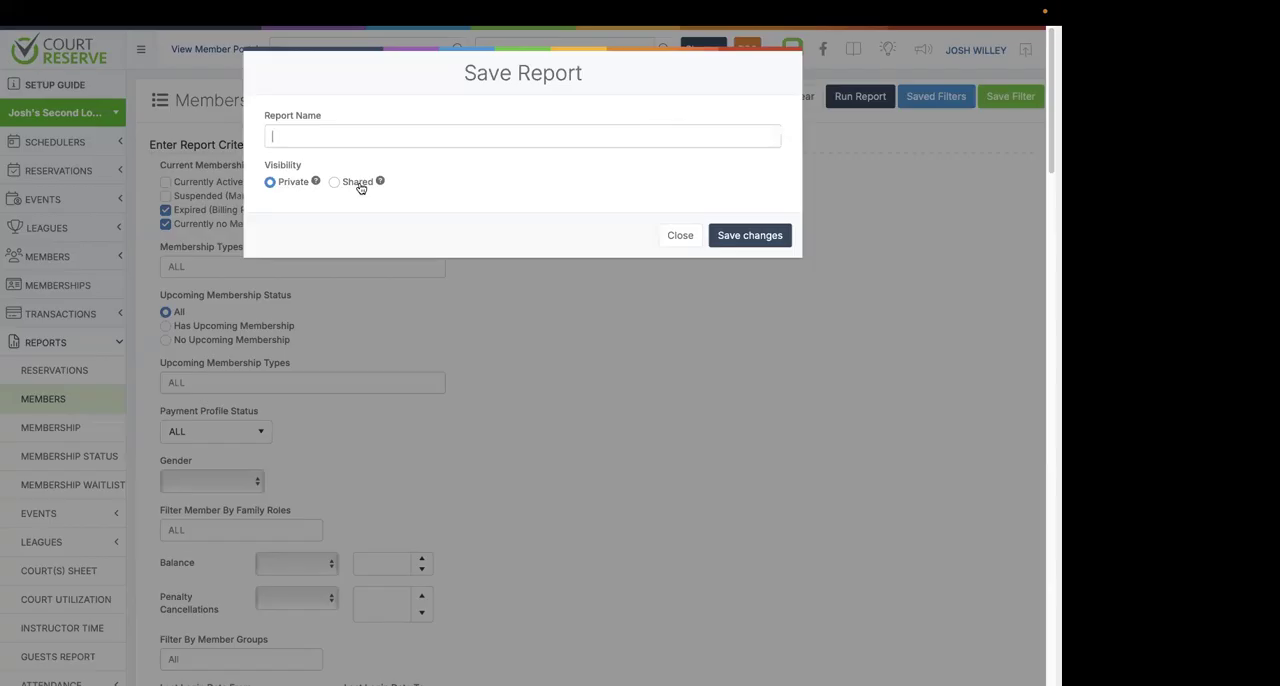
{"action": "left_click", "coordinate": [678, 235]}
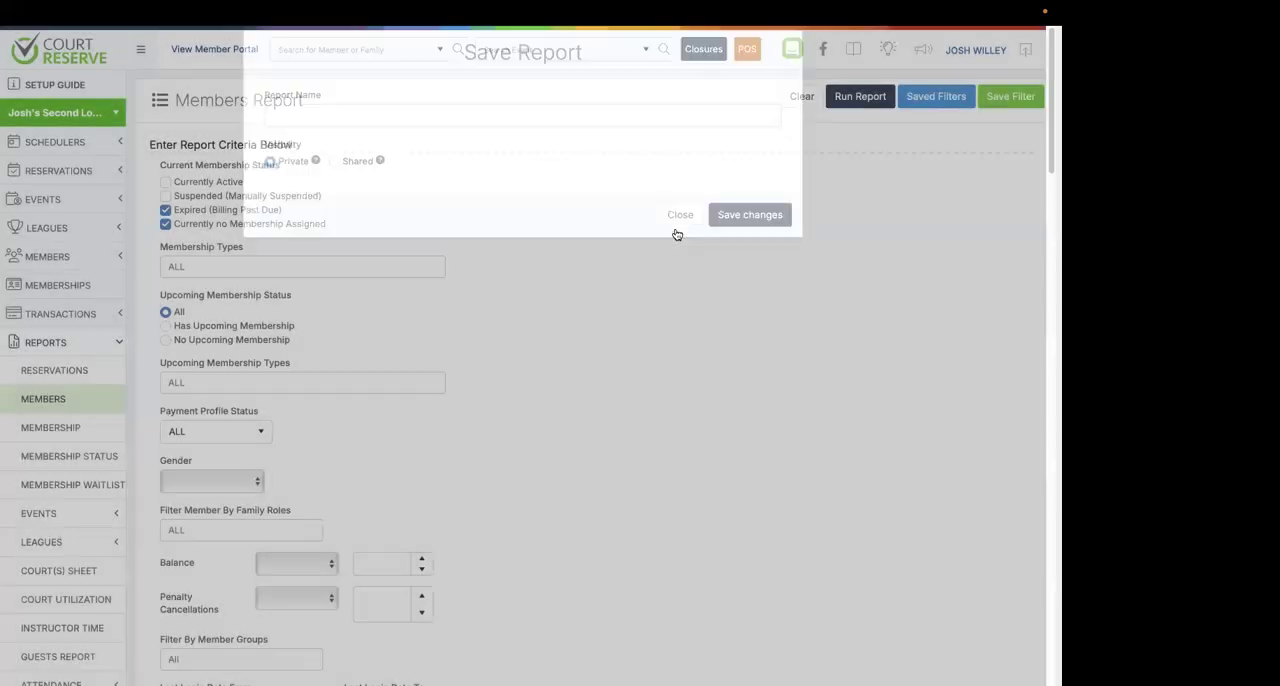
Load the shared No Payment Profile saved filter, check its Payment Profile Status criterion, and run the Members Report.
{"action": "left_click", "coordinate": [926, 97]}
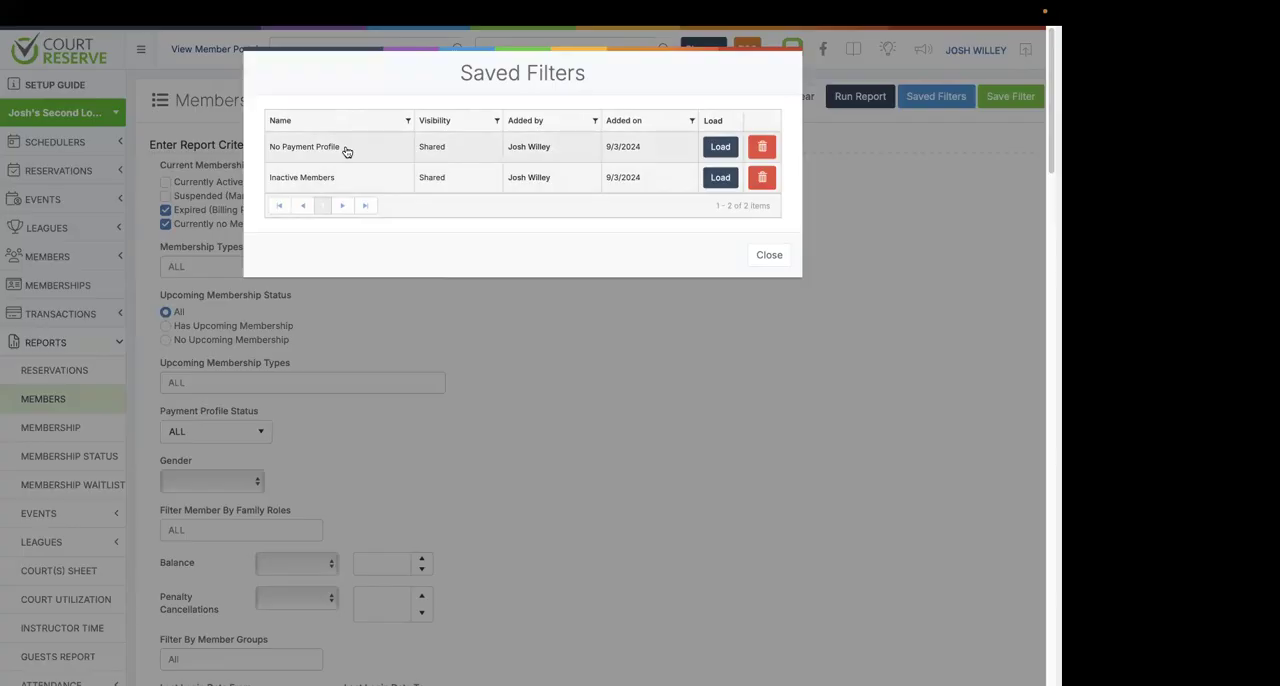
{"action": "left_click", "coordinate": [711, 150]}
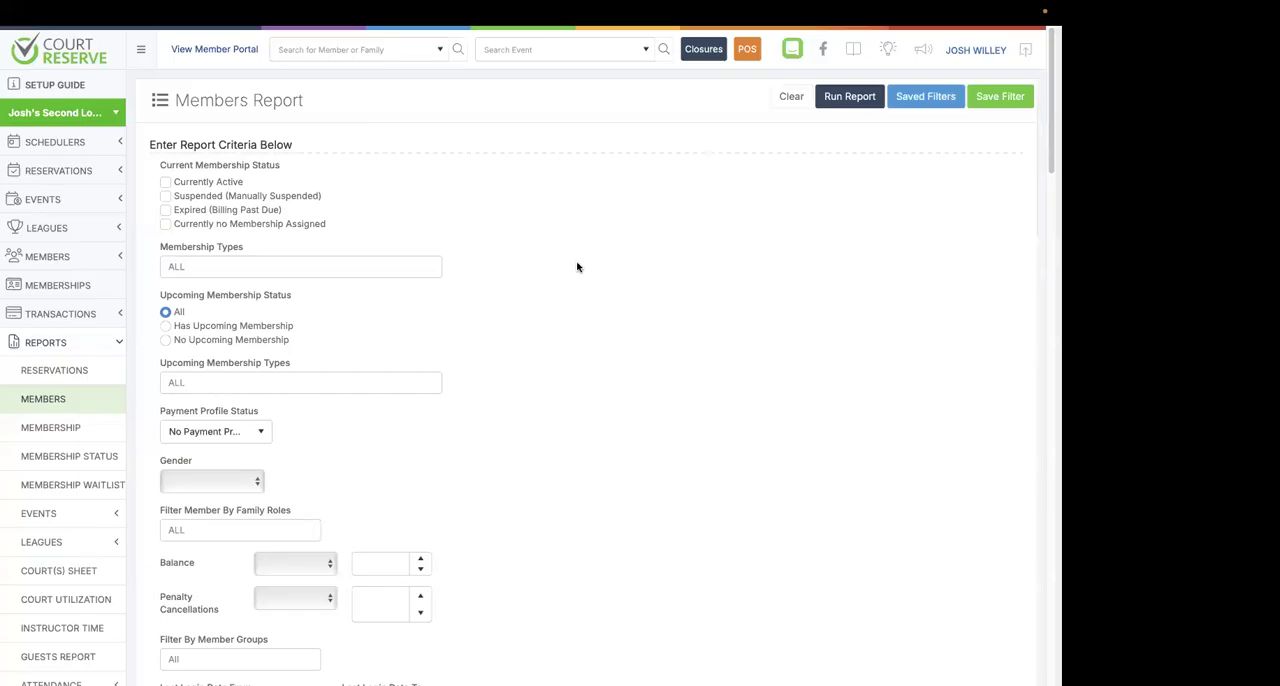
{"action": "scroll", "coordinate": [577, 266], "scroll_direction": "down", "scroll_amount": 2}
{"action": "left_click", "coordinate": [261, 336]}
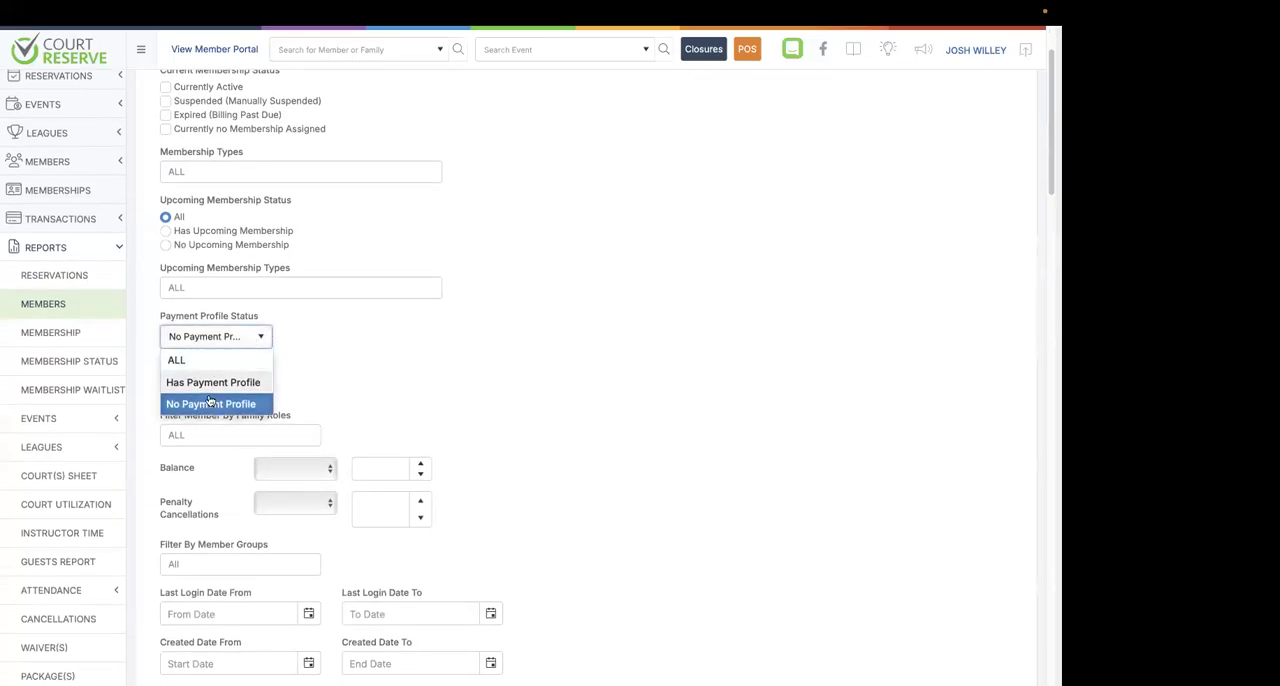
{"action": "left_click", "coordinate": [389, 387]}
{"action": "scroll", "coordinate": [669, 274], "scroll_direction": "up", "scroll_amount": 2}
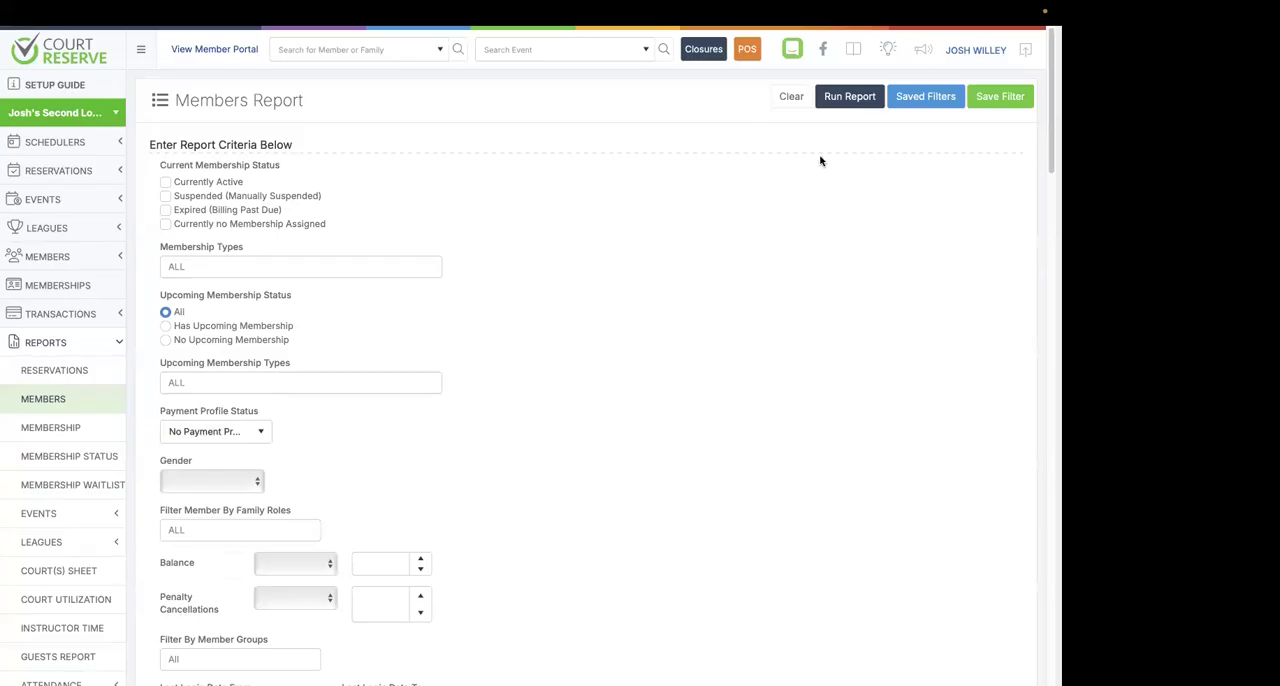
{"action": "left_click", "coordinate": [843, 100]}
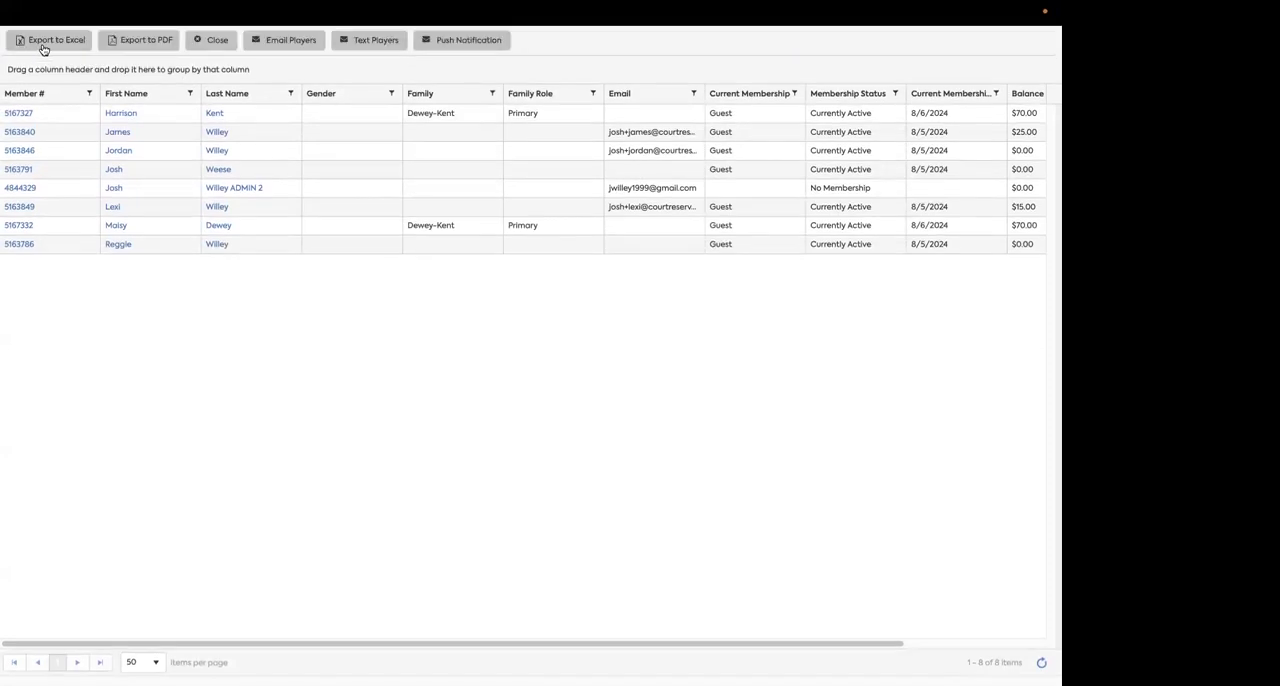
Return to the CourtReserve admin site and open the Sales Summary report among the transaction reports.
{"action": "mouse_move", "coordinate": [370, 5]}
{"action": "left_click", "coordinate": [386, 47]}
{"action": "type", "text": "app.courtreserve.com"}
{"action": "key", "text": "Return"}
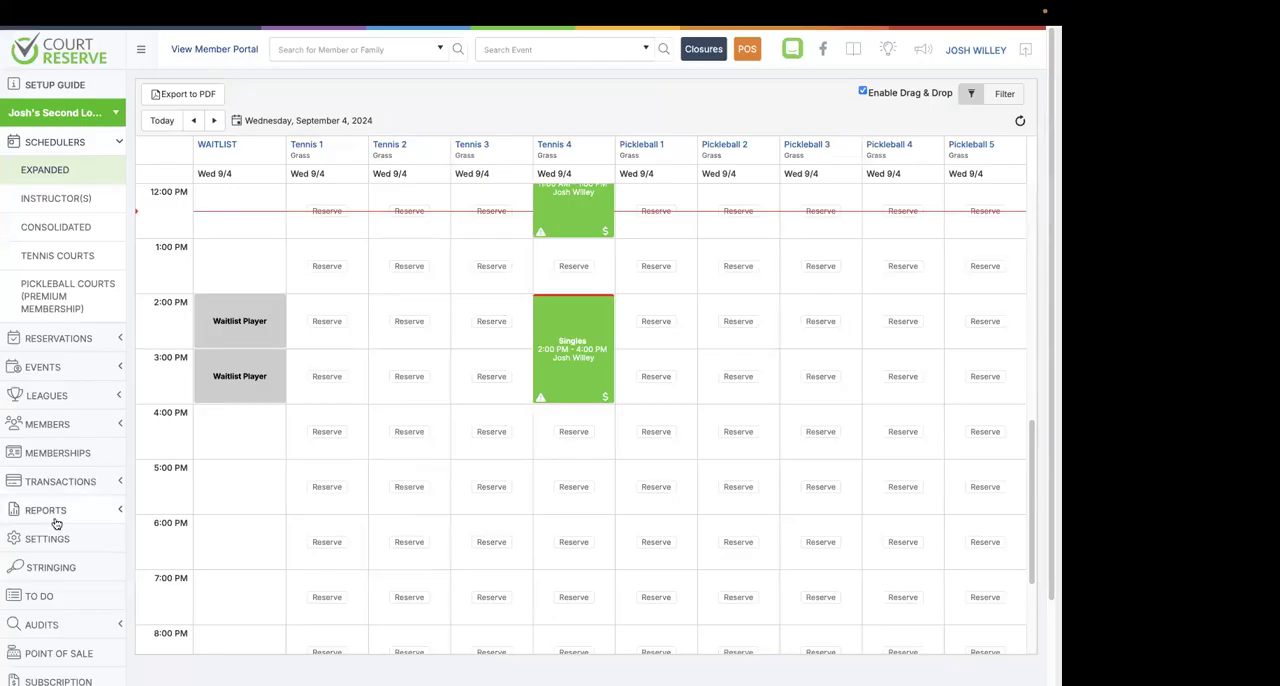
{"action": "left_click", "coordinate": [58, 482]}
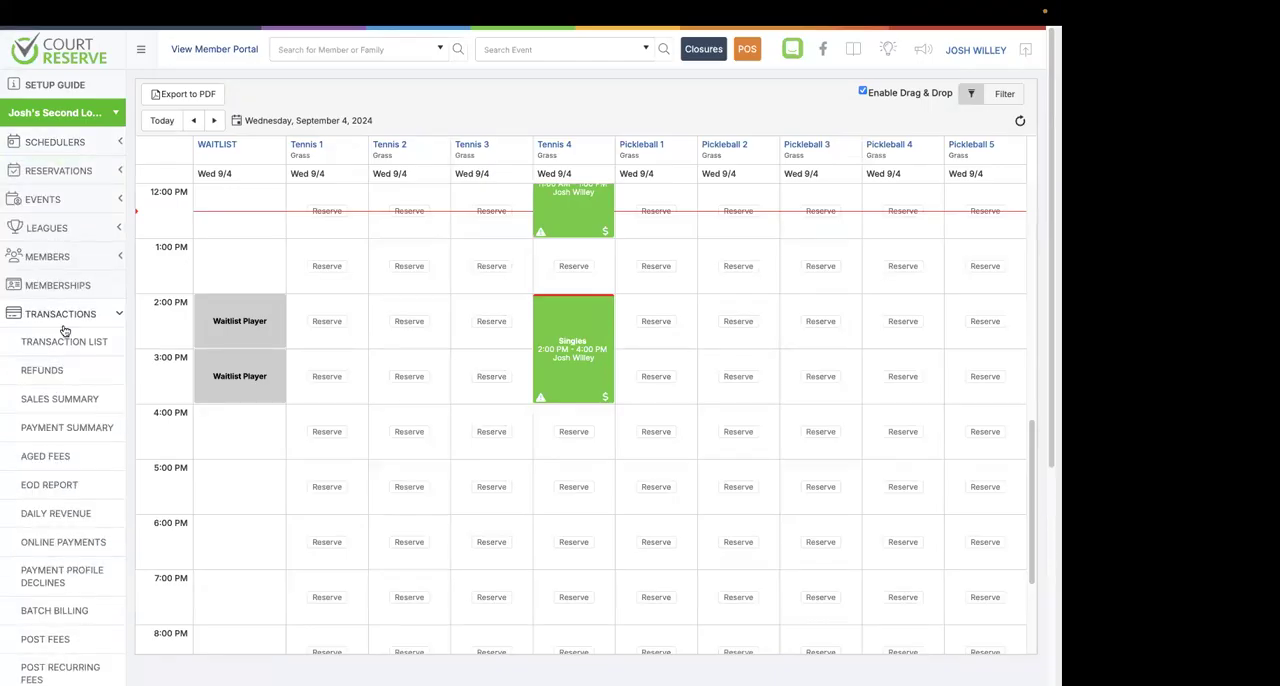
{"action": "left_click", "coordinate": [30, 400]}
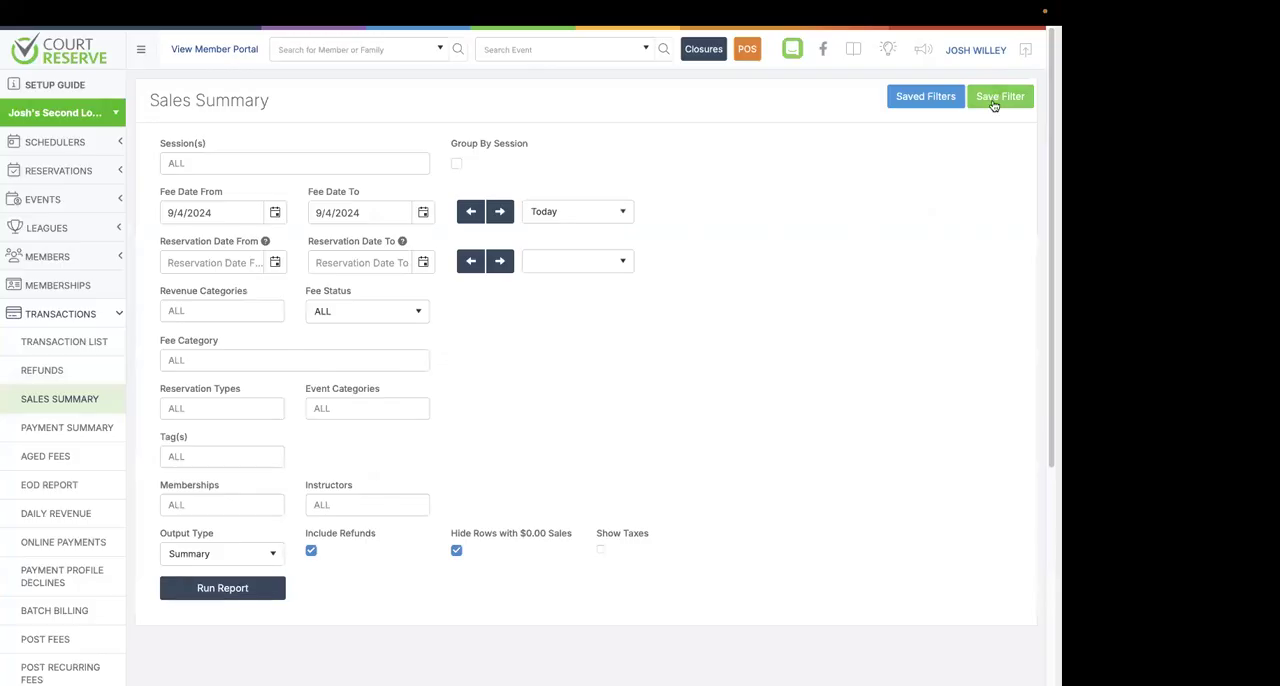
Set the Sales Summary fee date range to Current Month, switch it to Last Week, and review the other presets.
{"action": "left_click", "coordinate": [586, 214]}
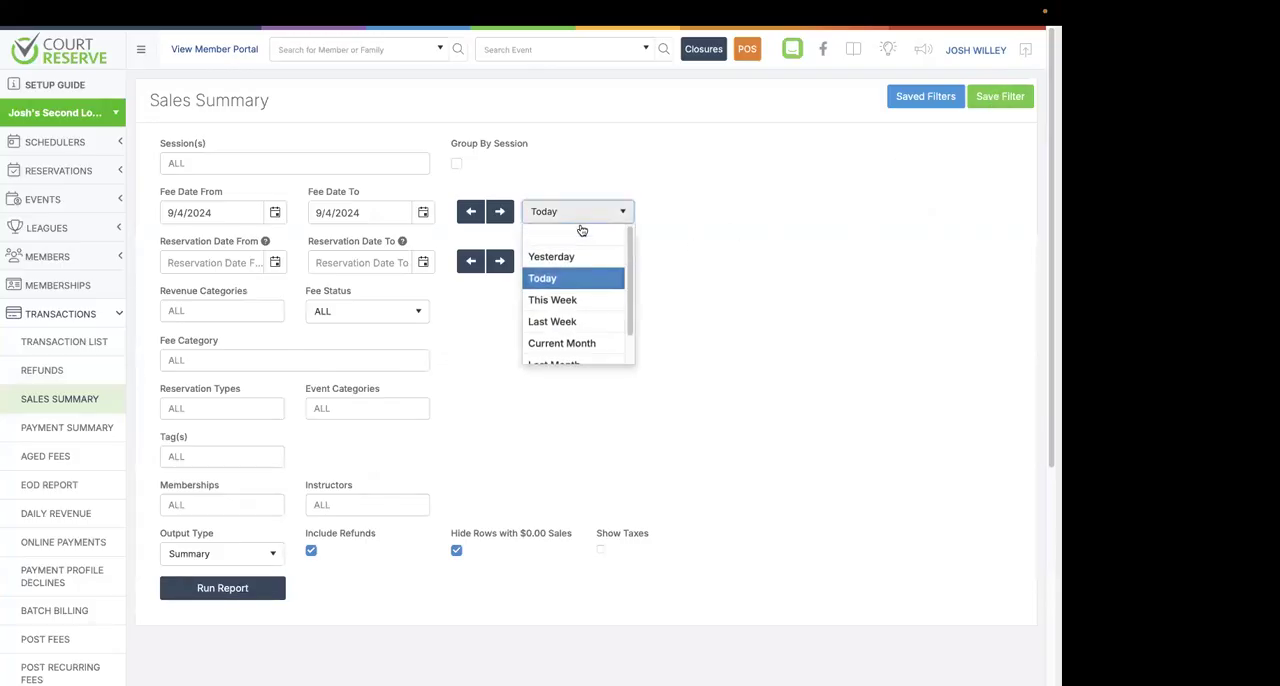
{"action": "scroll", "coordinate": [585, 328], "scroll_direction": "down", "scroll_amount": 1}
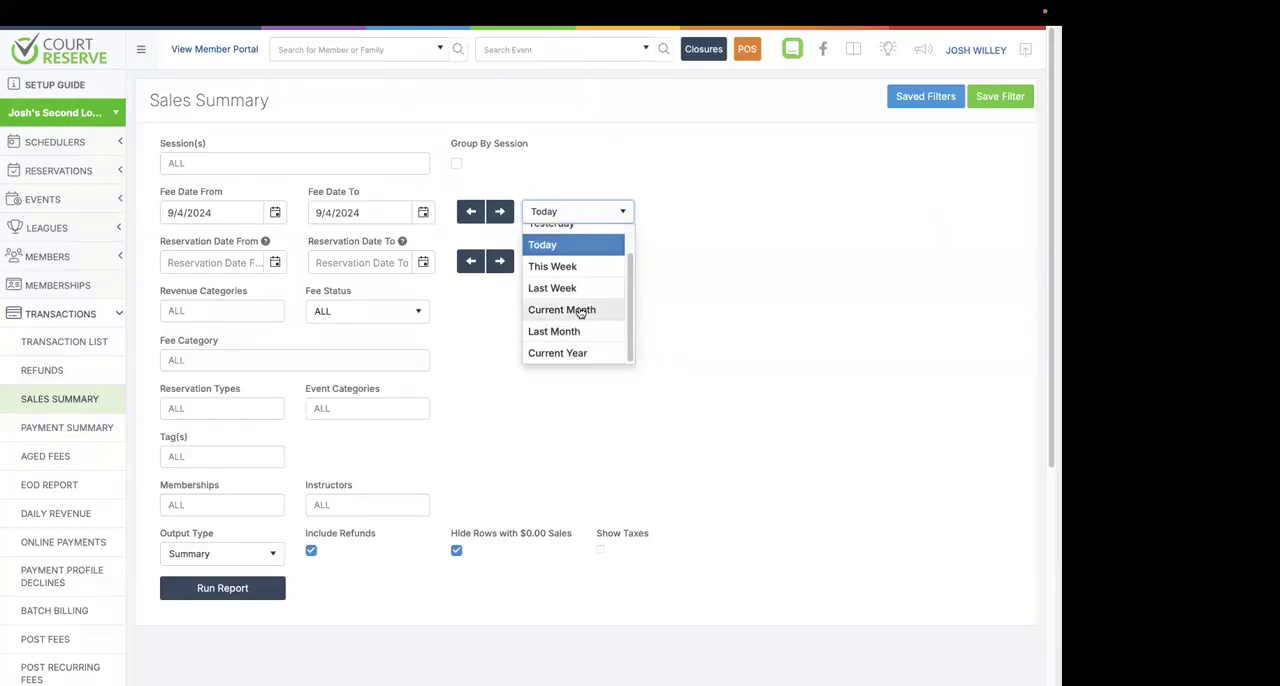
{"action": "left_click", "coordinate": [583, 309]}
{"action": "left_click", "coordinate": [566, 211]}
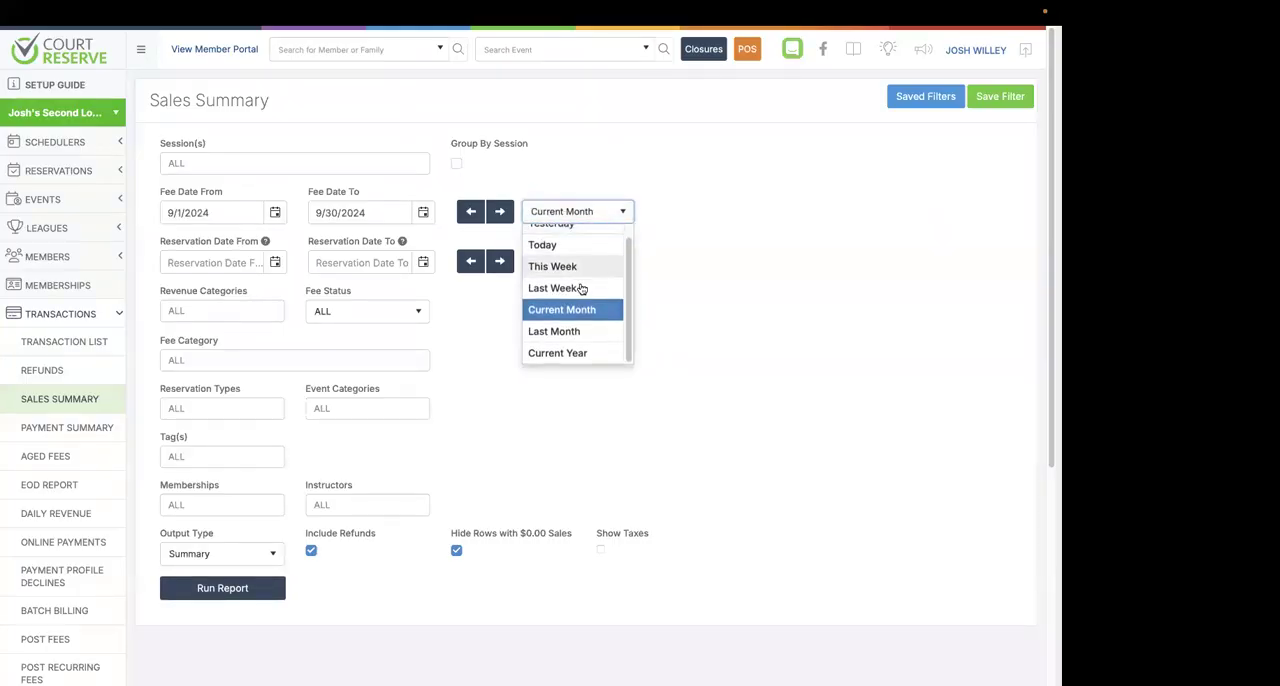
{"action": "left_click", "coordinate": [570, 288]}
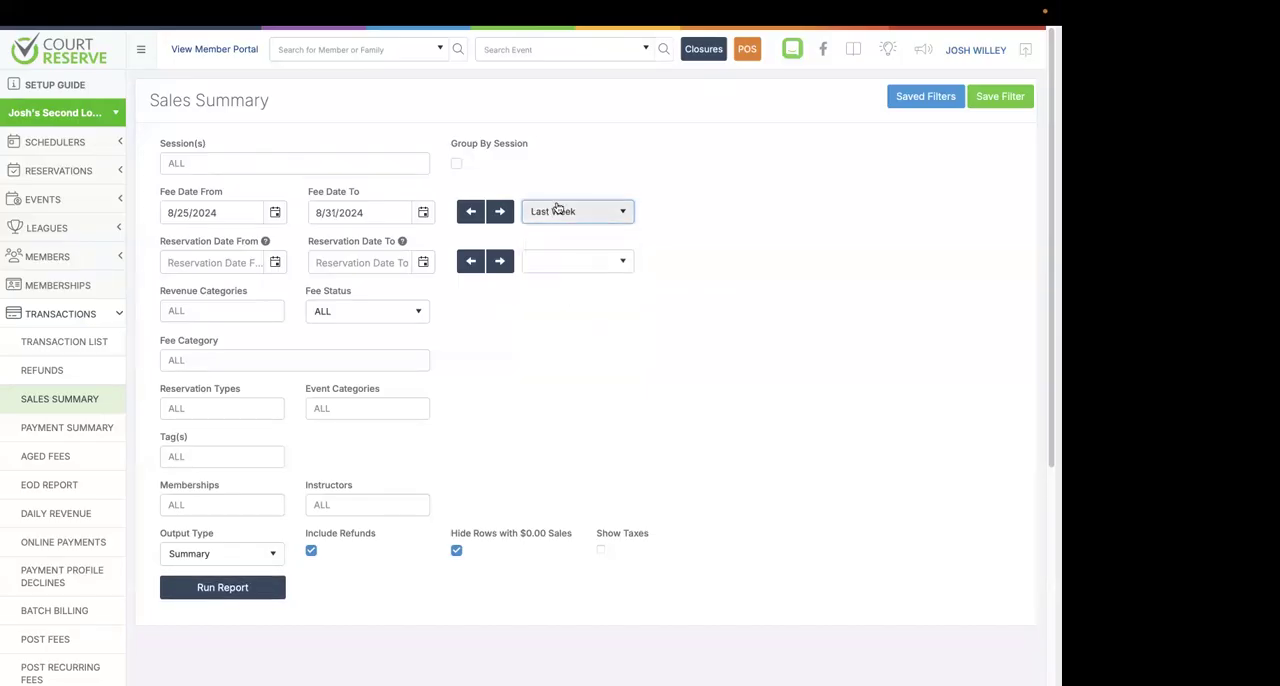
{"action": "left_click", "coordinate": [545, 213]}
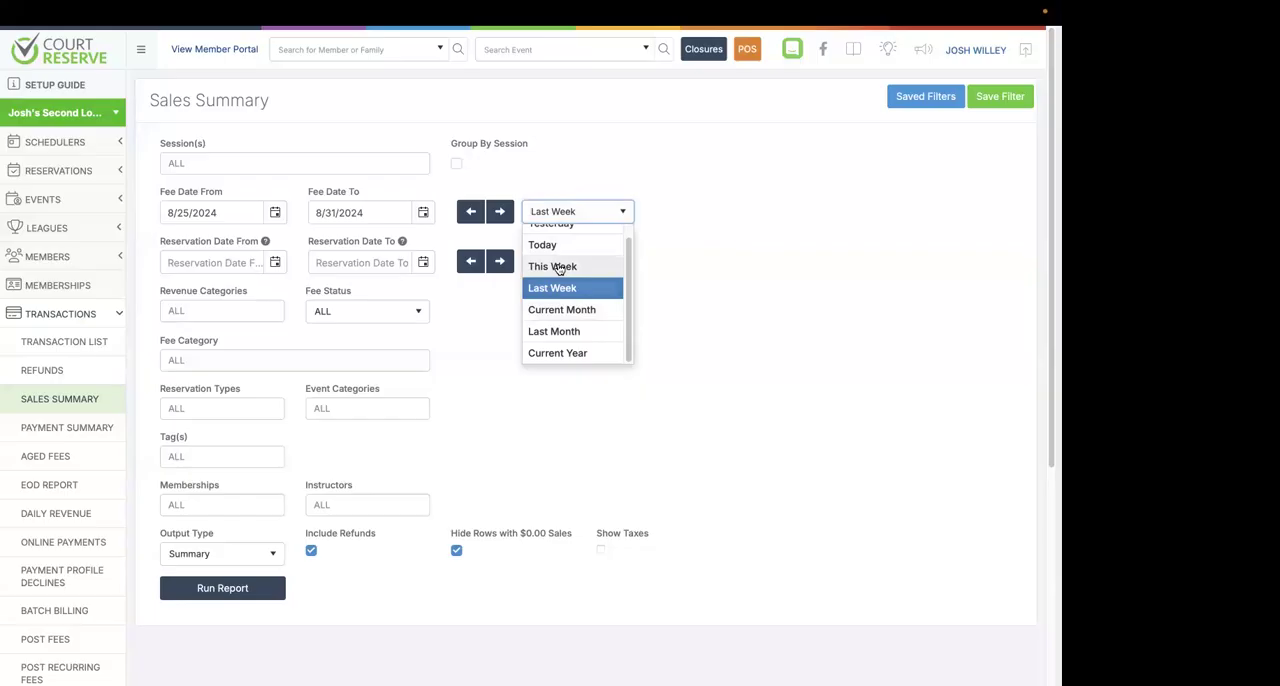
{"action": "left_click", "coordinate": [700, 281]}
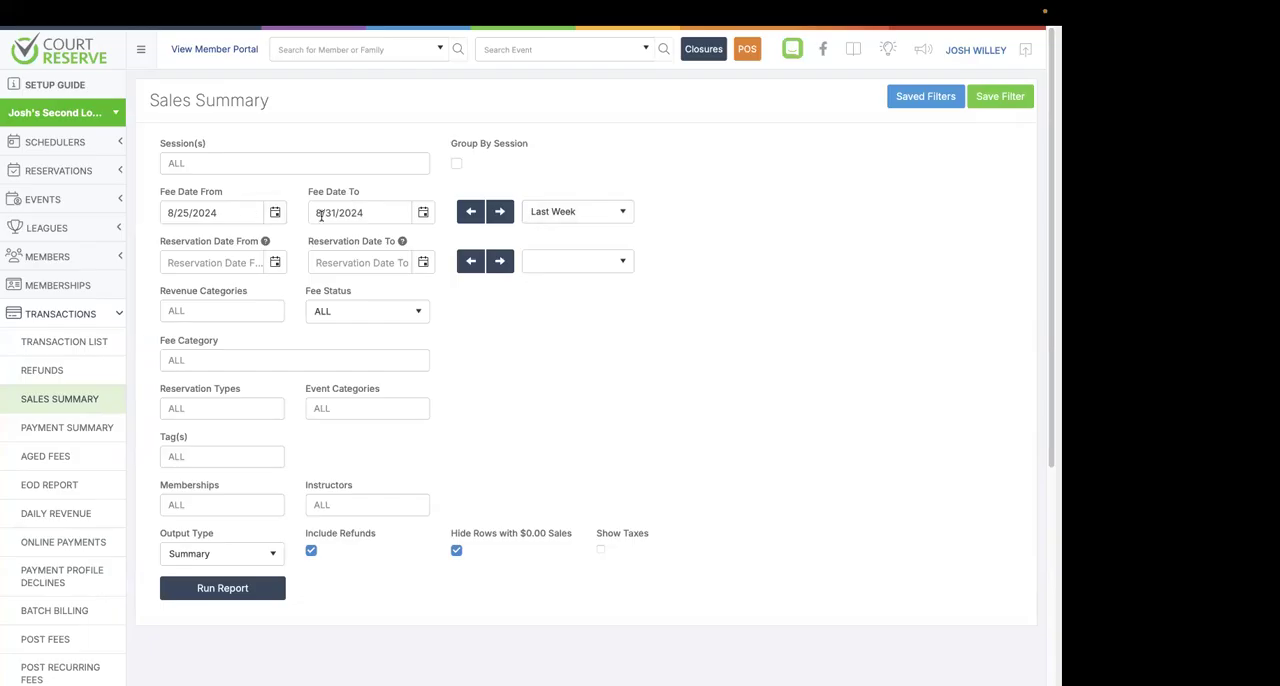
Switch the fee date range through Current Month and Last Month to Current Year, and leave the report for the home page.
{"action": "left_click", "coordinate": [553, 212]}
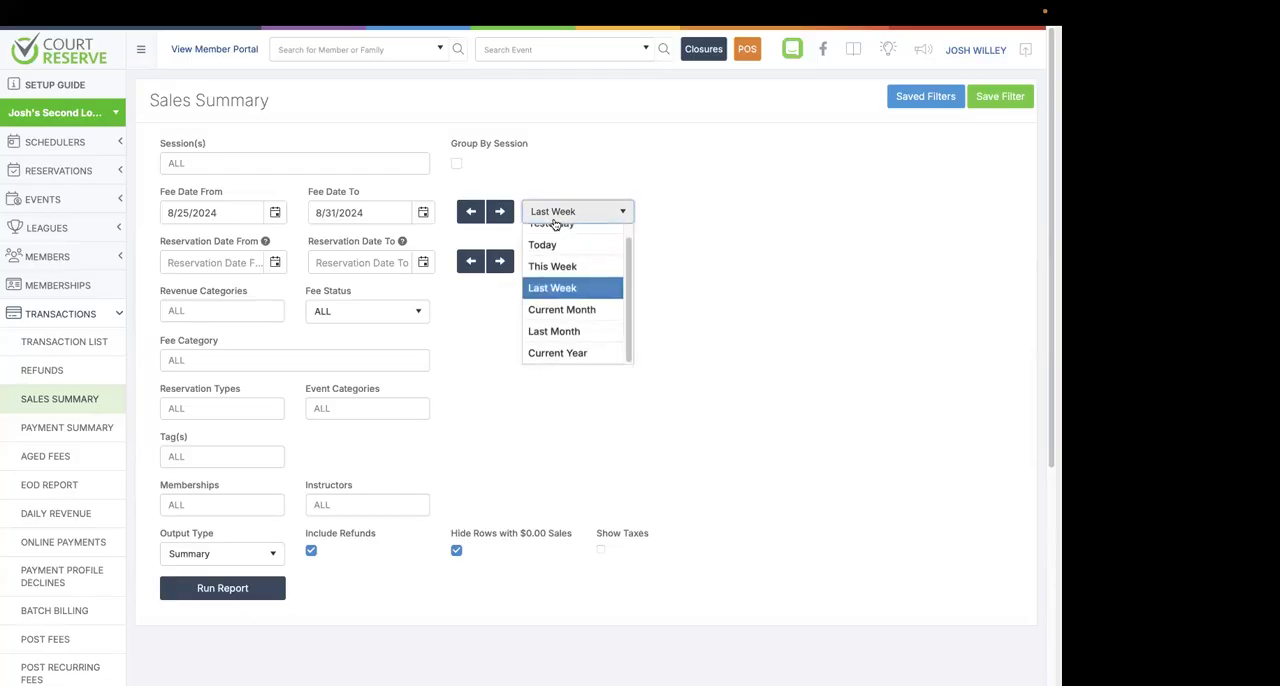
{"action": "left_click", "coordinate": [556, 311]}
{"action": "left_click", "coordinate": [570, 211]}
{"action": "left_click", "coordinate": [568, 331]}
{"action": "left_click", "coordinate": [586, 211]}
{"action": "left_click", "coordinate": [575, 352]}
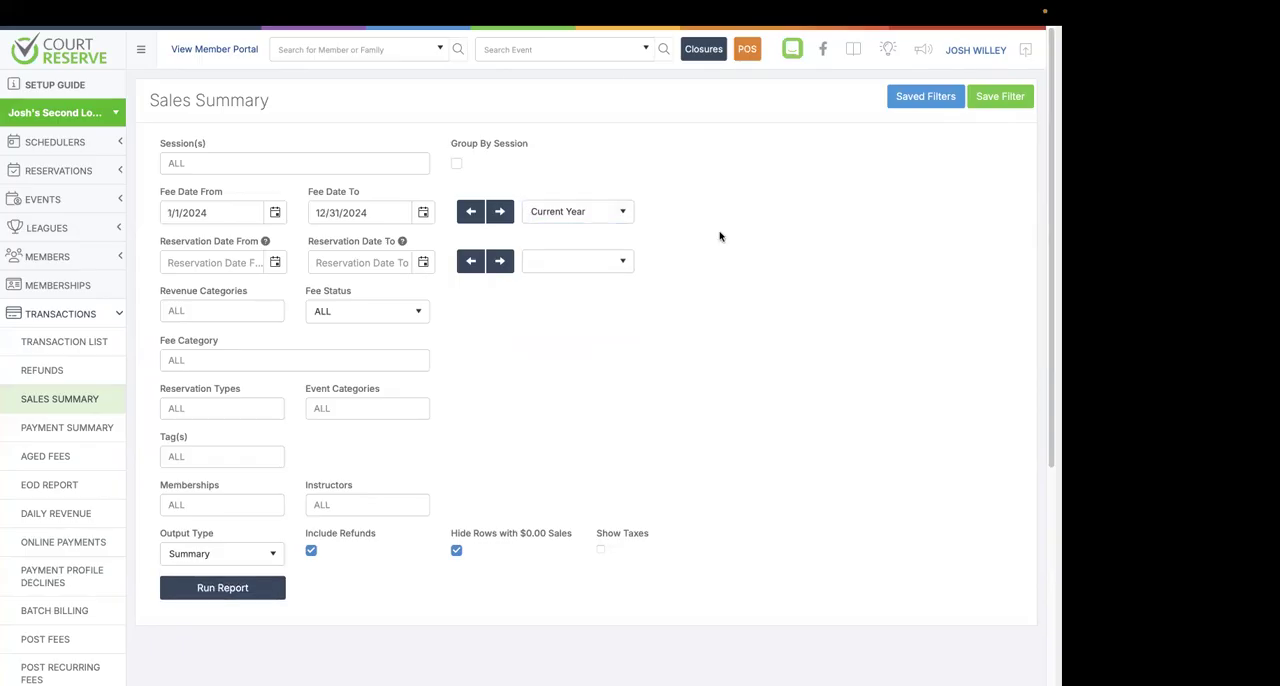
{"action": "left_click", "coordinate": [65, 62]}
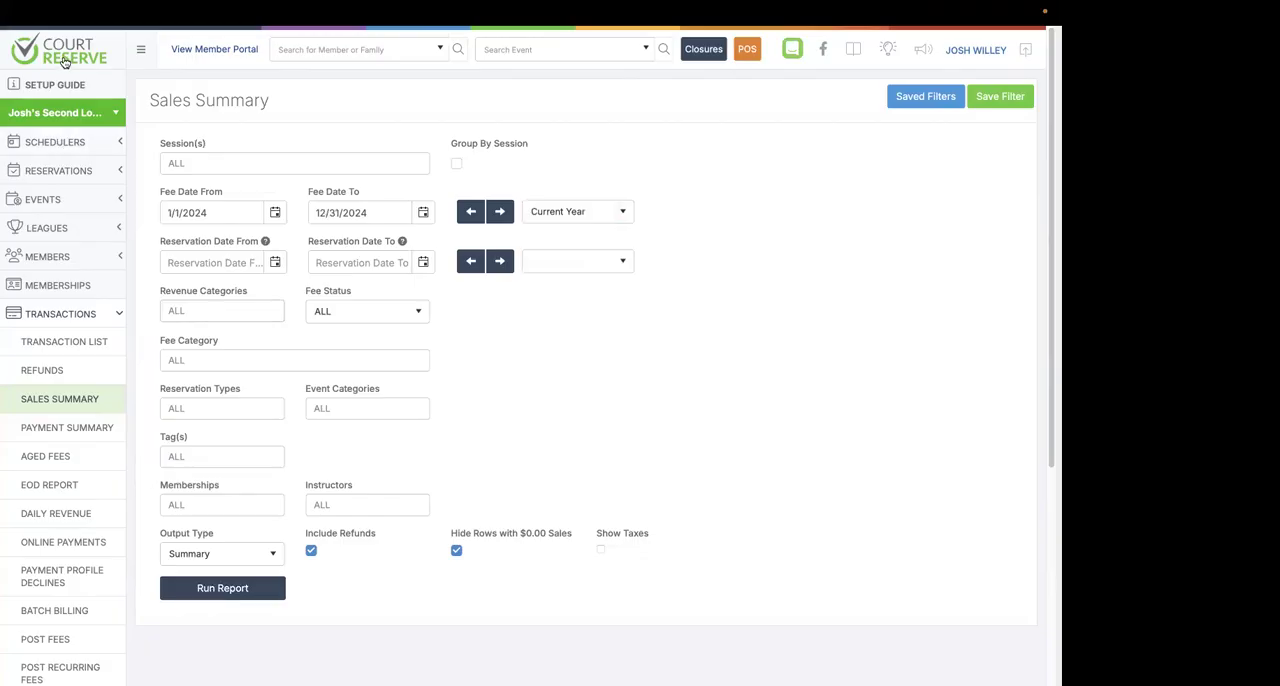
Open the notification history among the audit pages.
{"action": "scroll", "coordinate": [365, 316], "scroll_direction": "down", "scroll_amount": 5}
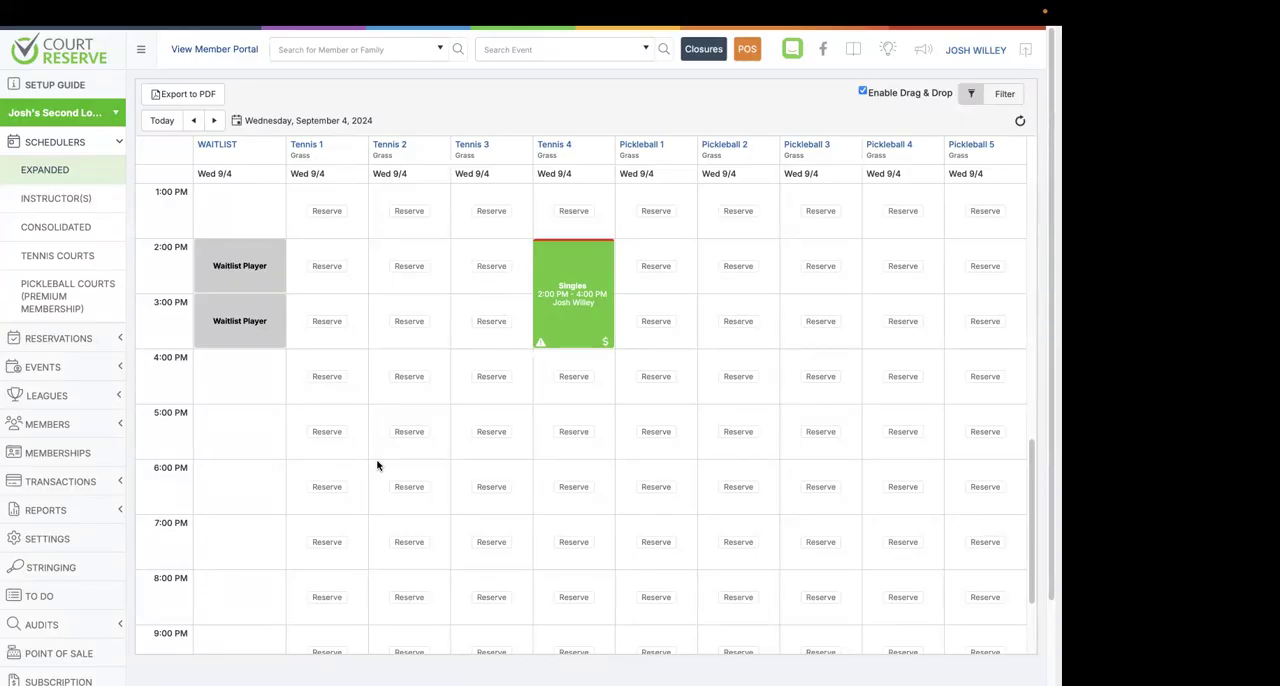
{"action": "scroll", "coordinate": [92, 538], "scroll_direction": "down", "scroll_amount": 2}
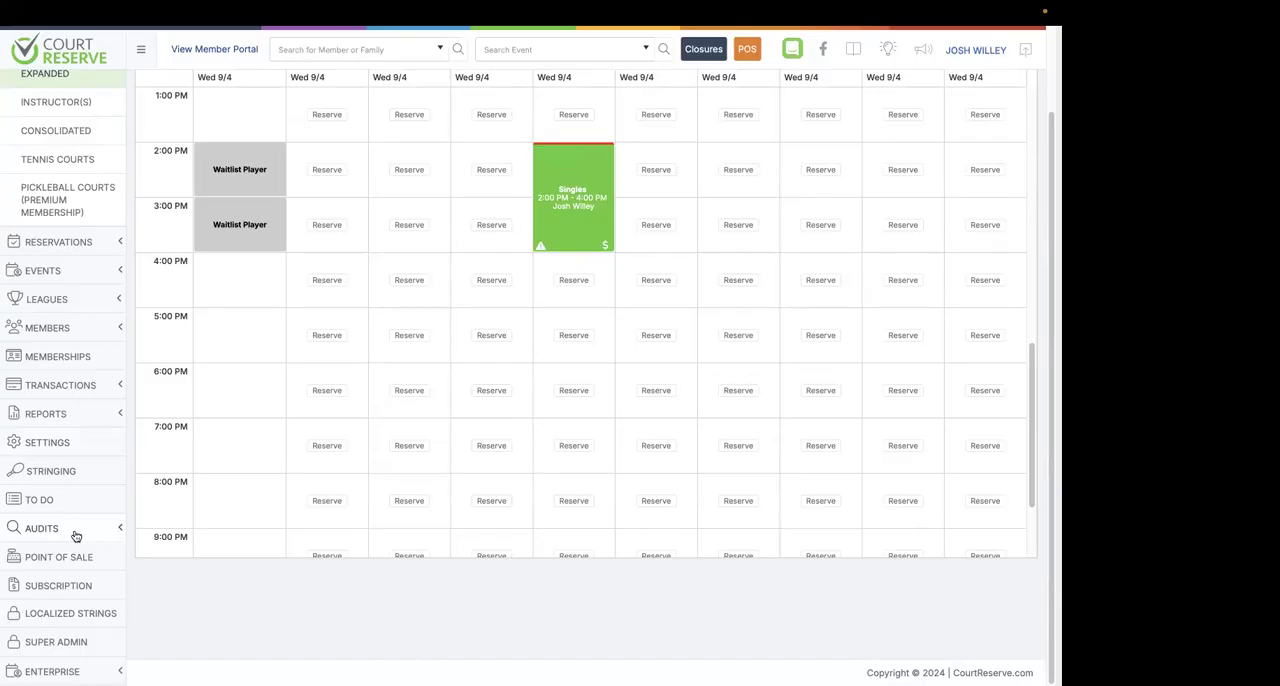
{"action": "left_click", "coordinate": [40, 530]}
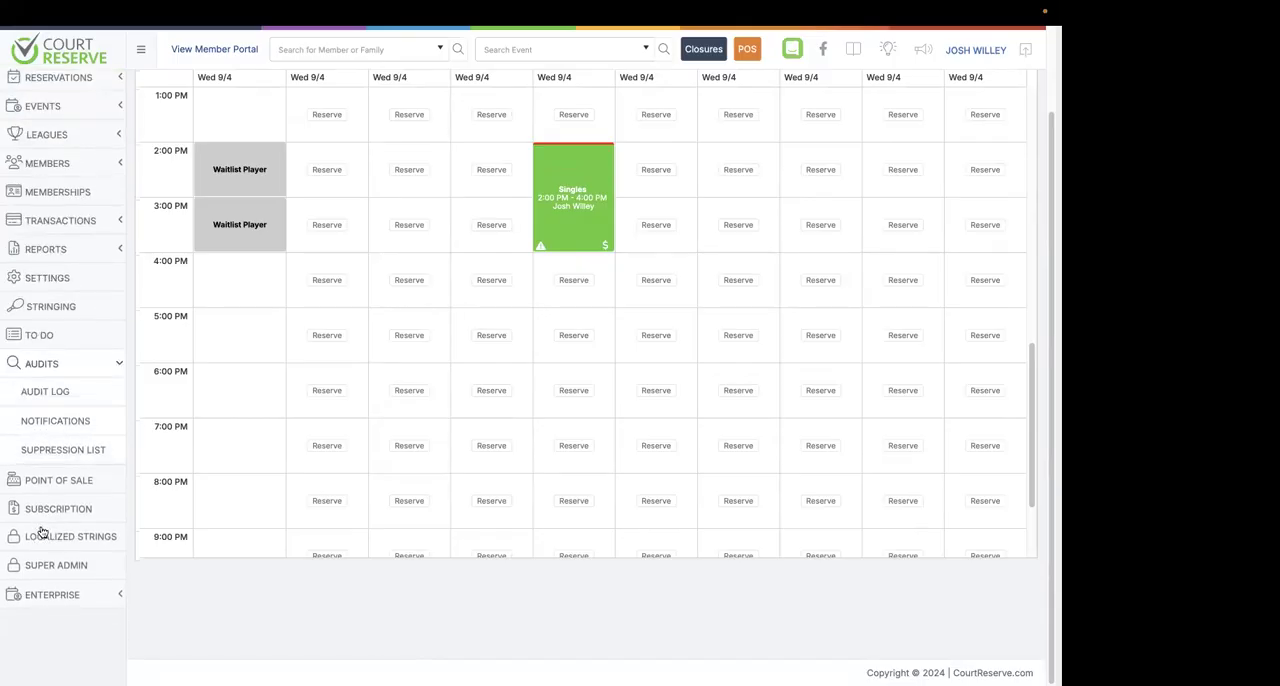
{"action": "scroll", "coordinate": [40, 495], "scroll_direction": "up", "scroll_amount": 2}
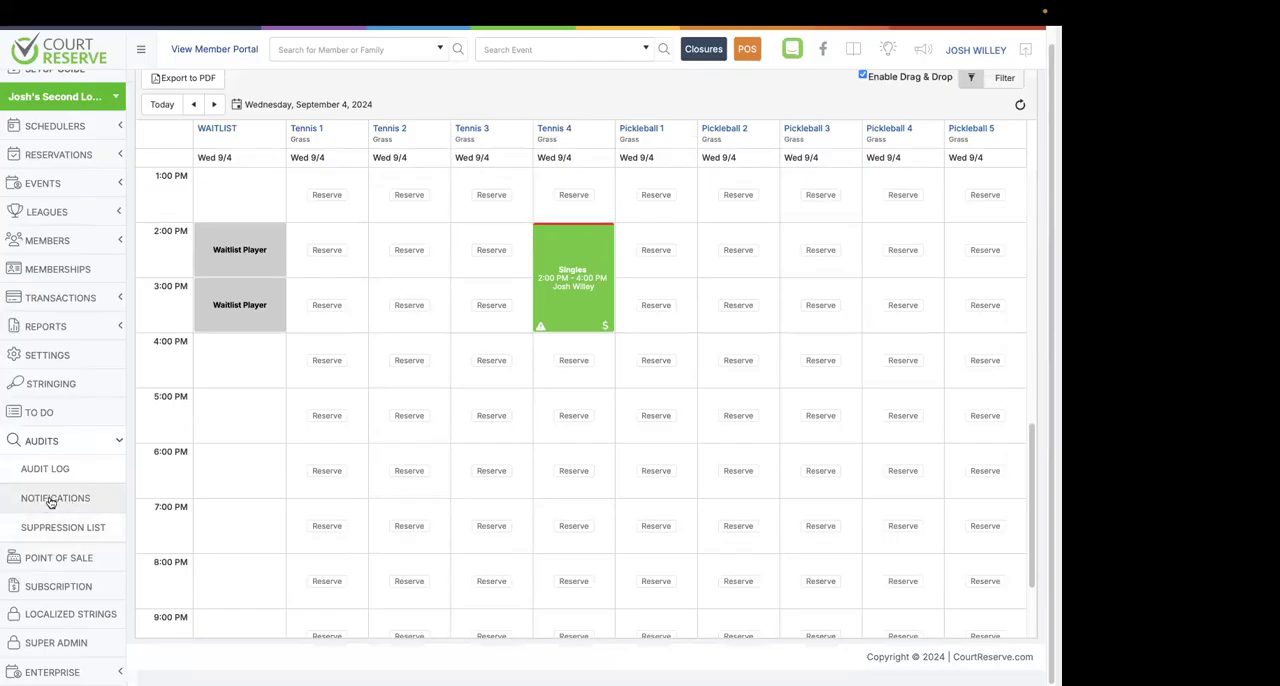
{"action": "left_click", "coordinate": [51, 500]}
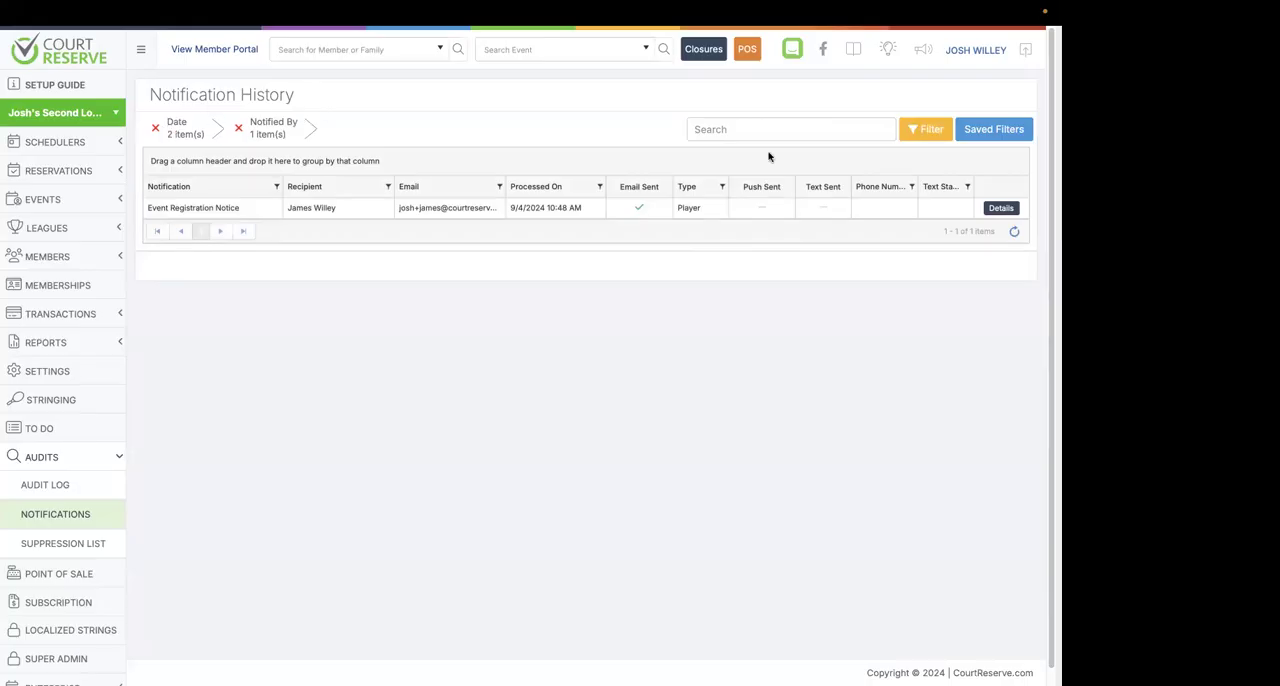
Check the Notified By criterion in the Notification History filters, clear the Processed From Date, and apply the filters.
{"action": "left_click", "coordinate": [925, 131]}
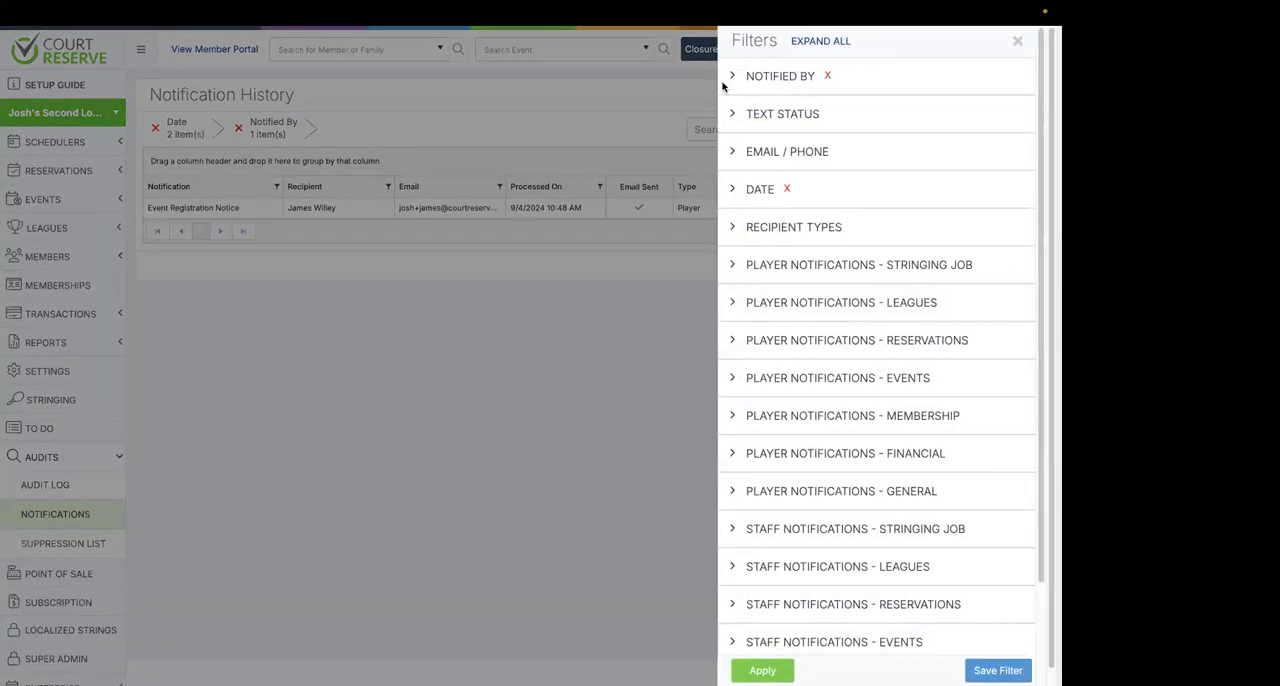
{"action": "left_click", "coordinate": [731, 80]}
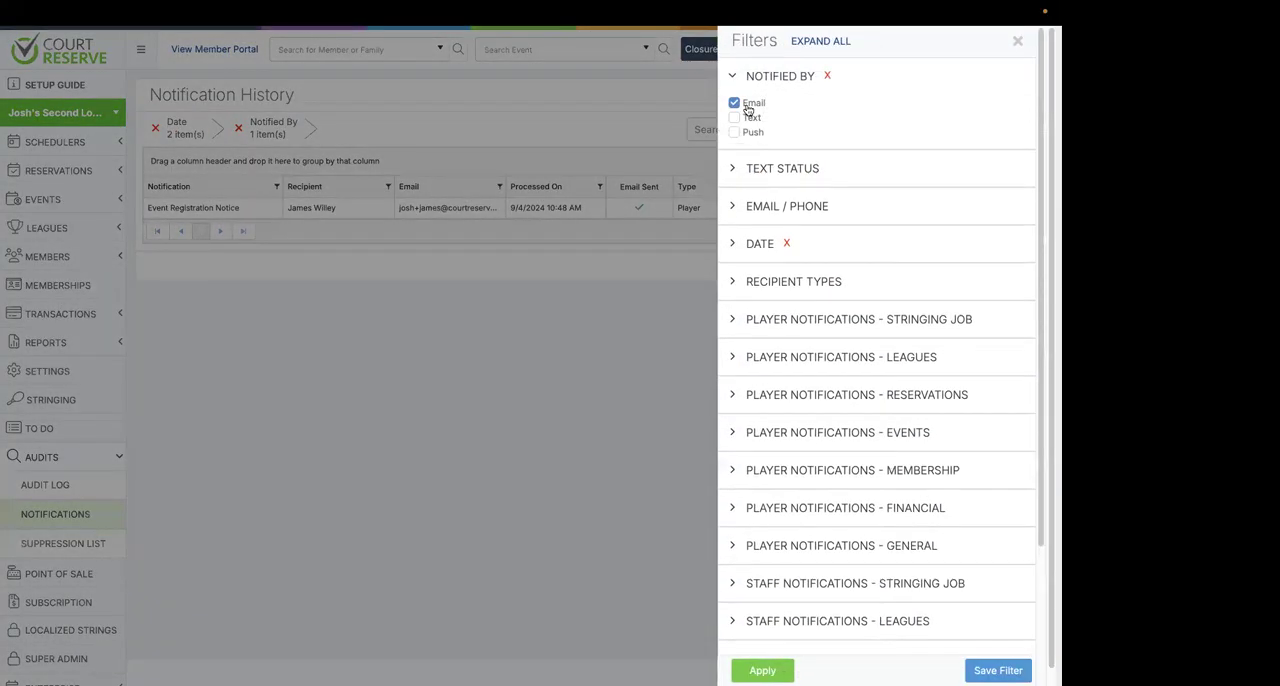
{"action": "left_click", "coordinate": [738, 246]}
{"action": "triple_click", "coordinate": [800, 290]}
{"action": "key", "text": "BackSpace"}
{"action": "left_click", "coordinate": [863, 257]}
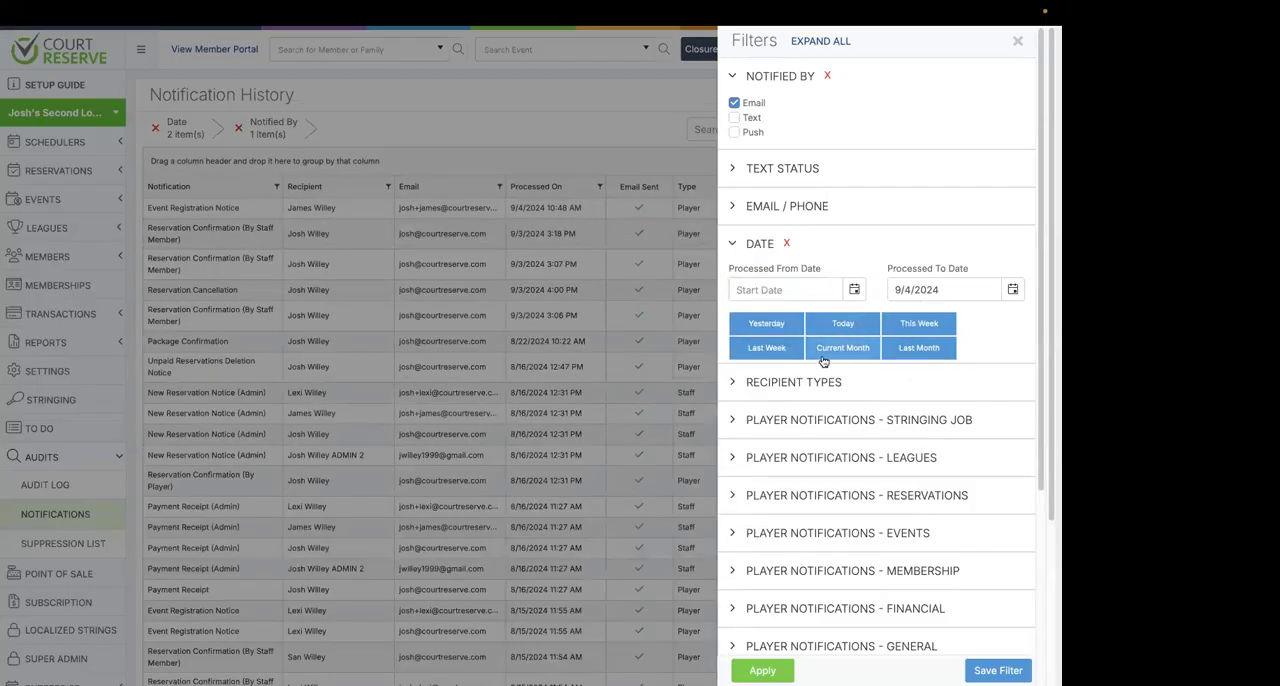
{"action": "left_click", "coordinate": [745, 670]}
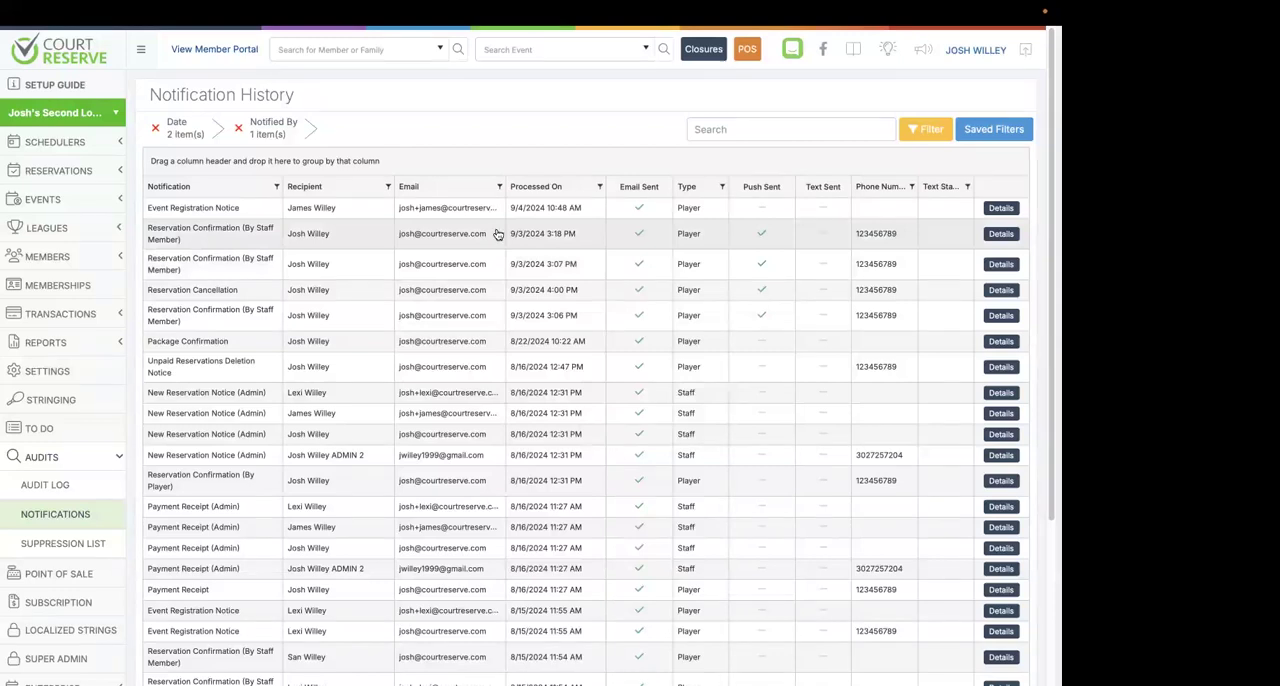
Open the details of the 9/3/2024 3:18 PM staff-made reservation confirmation and review its push preview and email body.
{"action": "left_click", "coordinate": [1001, 236]}
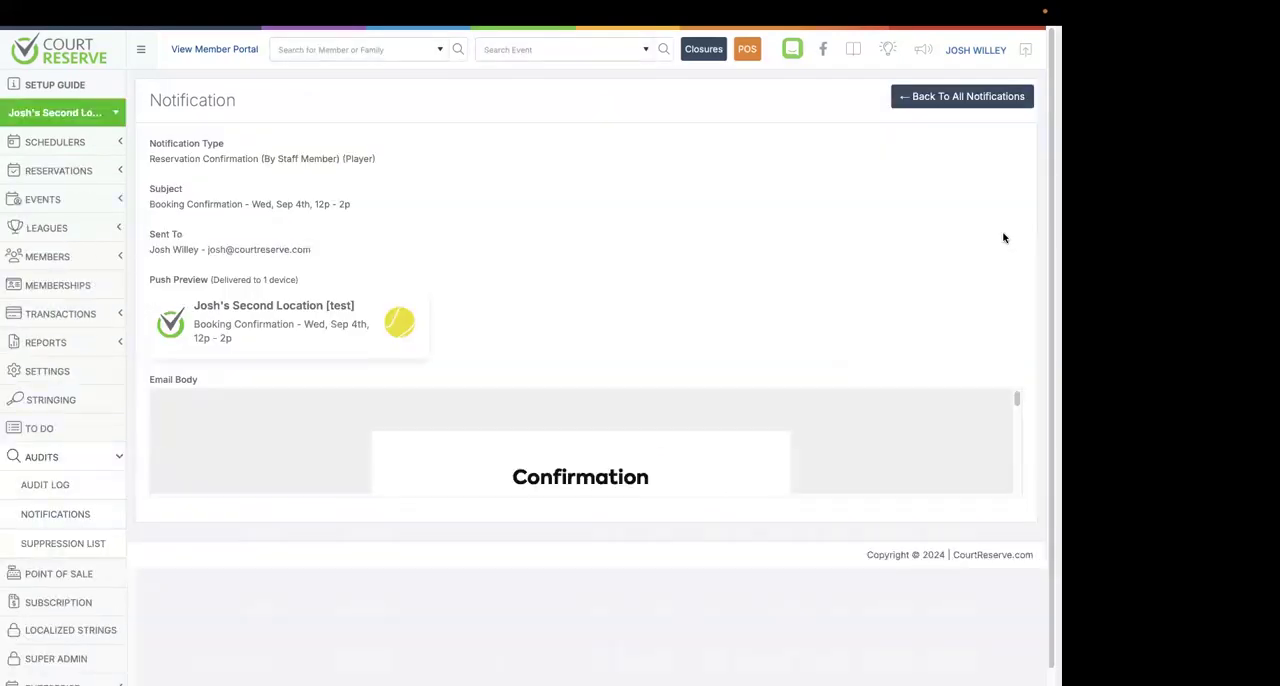
{"action": "scroll", "coordinate": [714, 286], "scroll_direction": "down", "scroll_amount": 1}
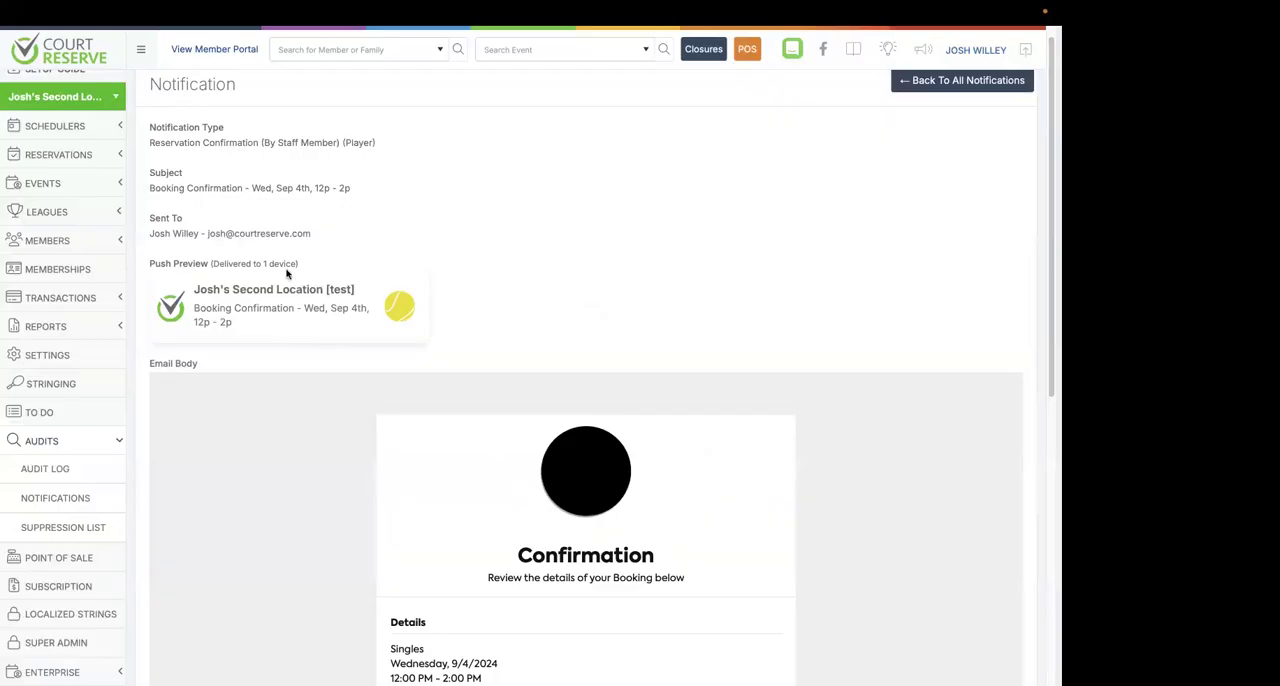
{"action": "scroll", "coordinate": [542, 258], "scroll_direction": "down", "scroll_amount": 3}
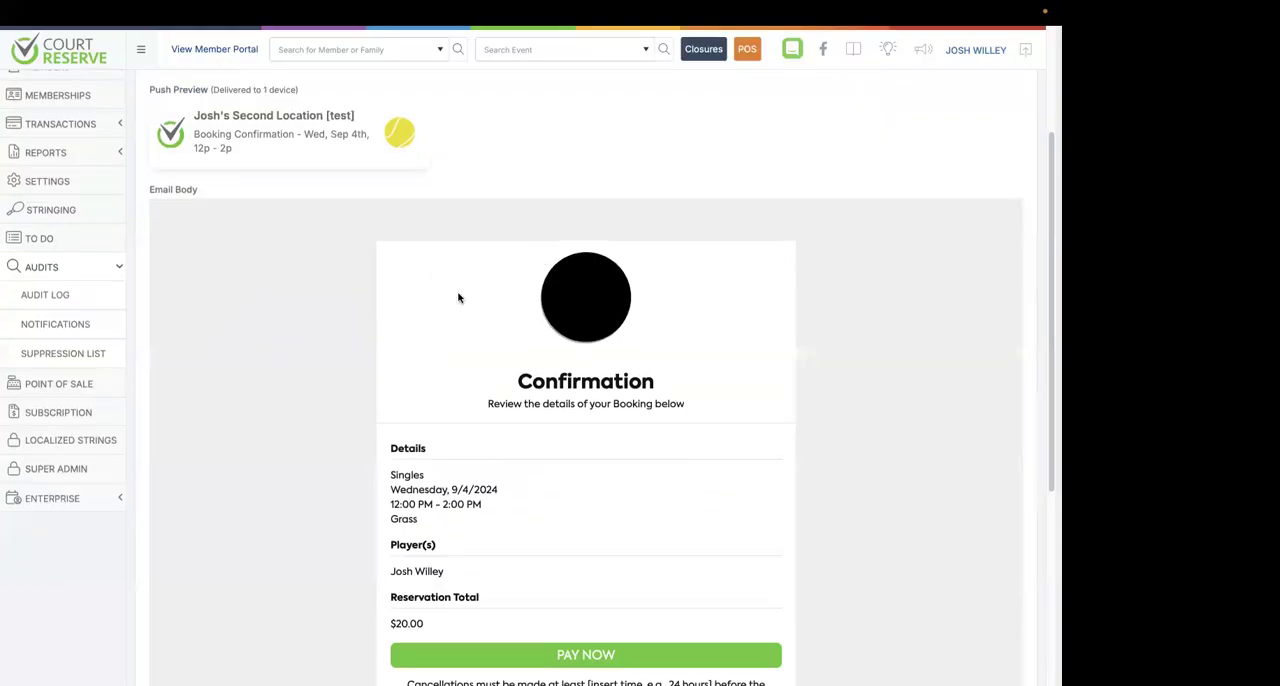
{"action": "scroll", "coordinate": [457, 294], "scroll_direction": "down", "scroll_amount": 1}
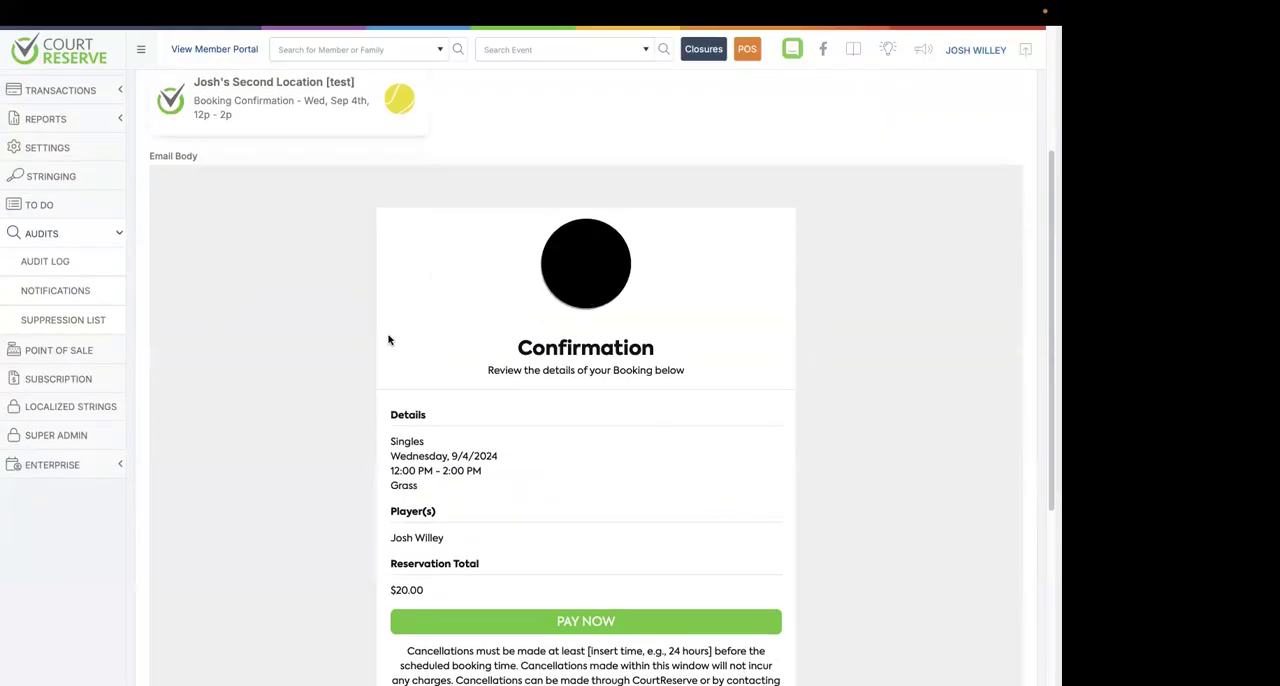
{"action": "scroll", "coordinate": [648, 315], "scroll_direction": "down", "scroll_amount": 3}
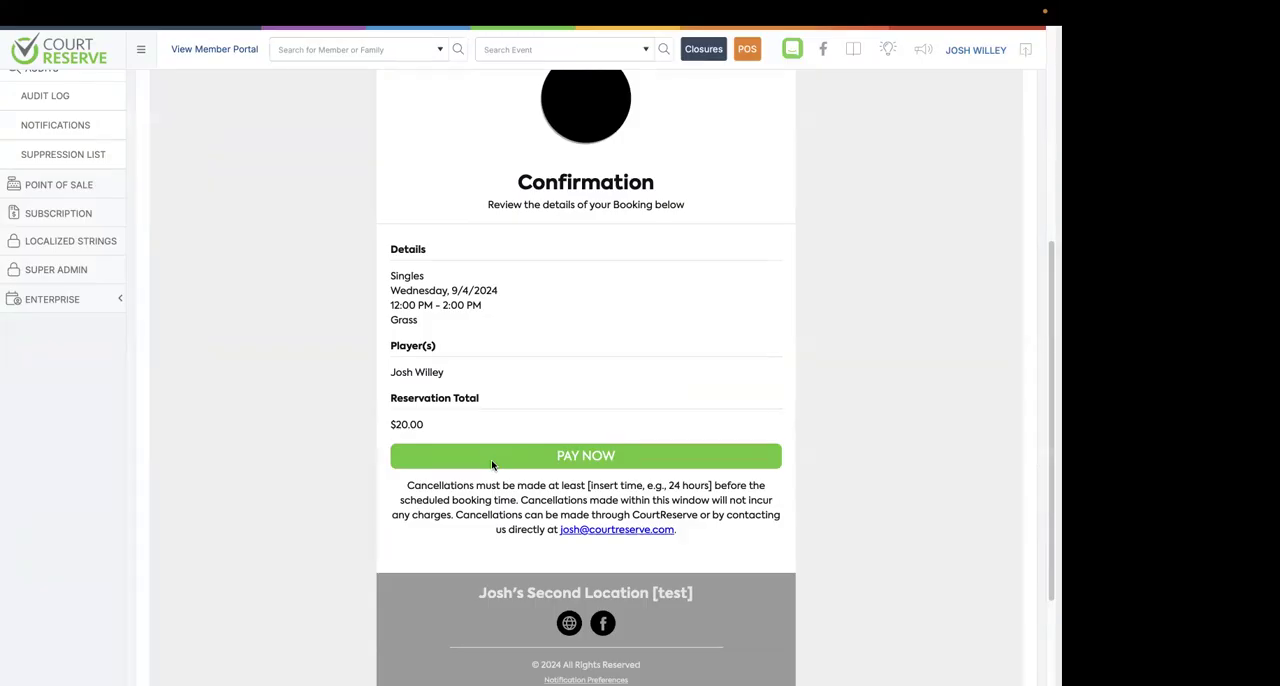
{"action": "scroll", "coordinate": [492, 465], "scroll_direction": "up", "scroll_amount": 3}
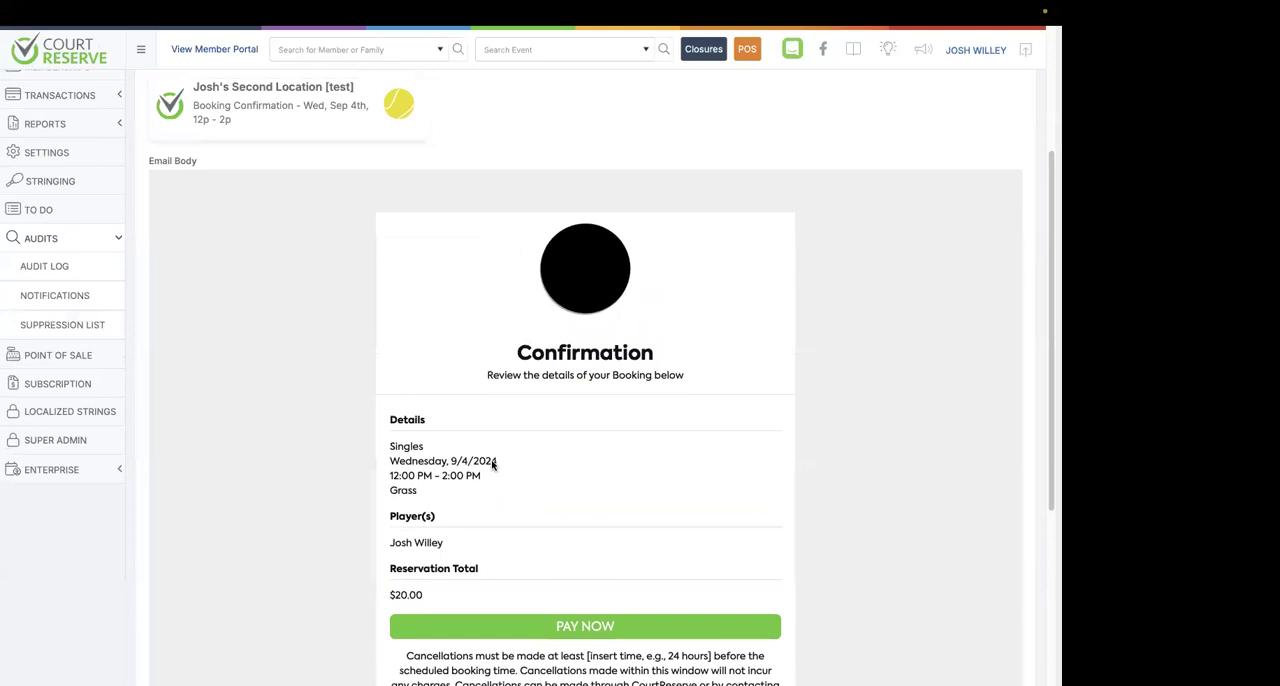
{"action": "scroll", "coordinate": [492, 465], "scroll_direction": "up", "scroll_amount": 1}
{"action": "scroll", "coordinate": [477, 434], "scroll_direction": "down", "scroll_amount": 2}
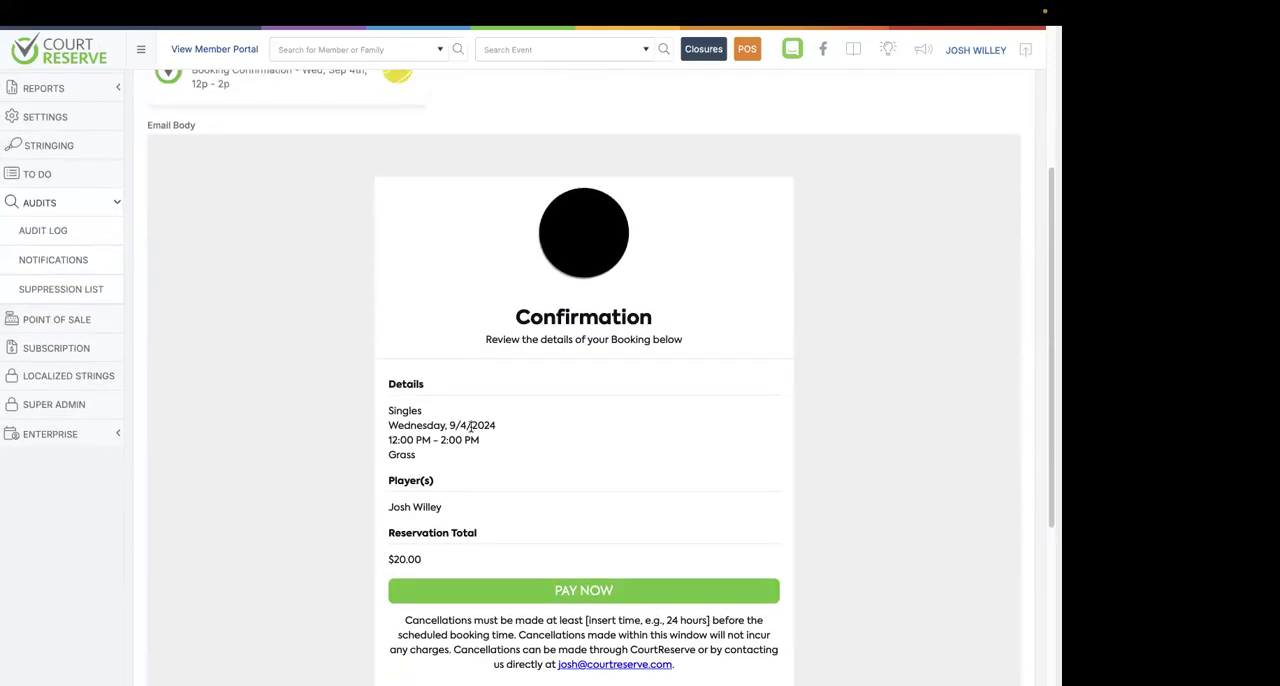